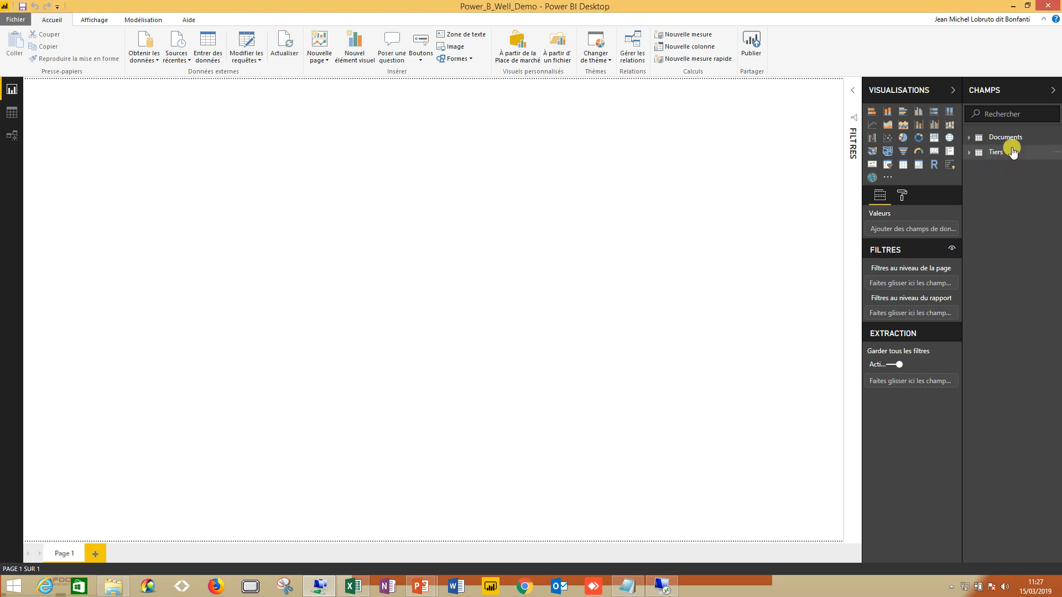
Expand the Documents and Tiers tables in the field list to show their available fields
mouse_move(1011, 142)
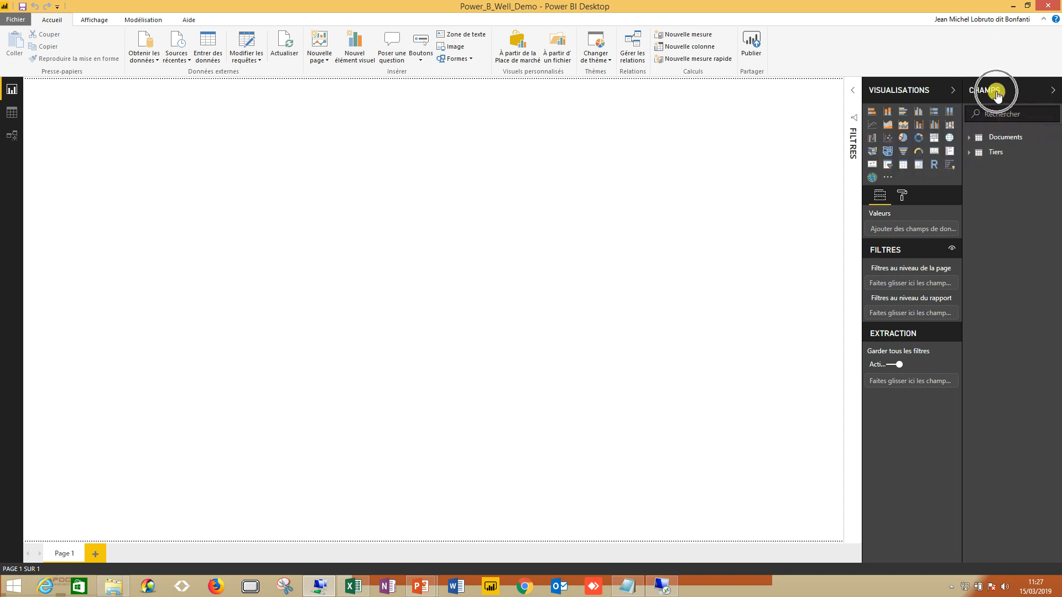
click(1007, 139)
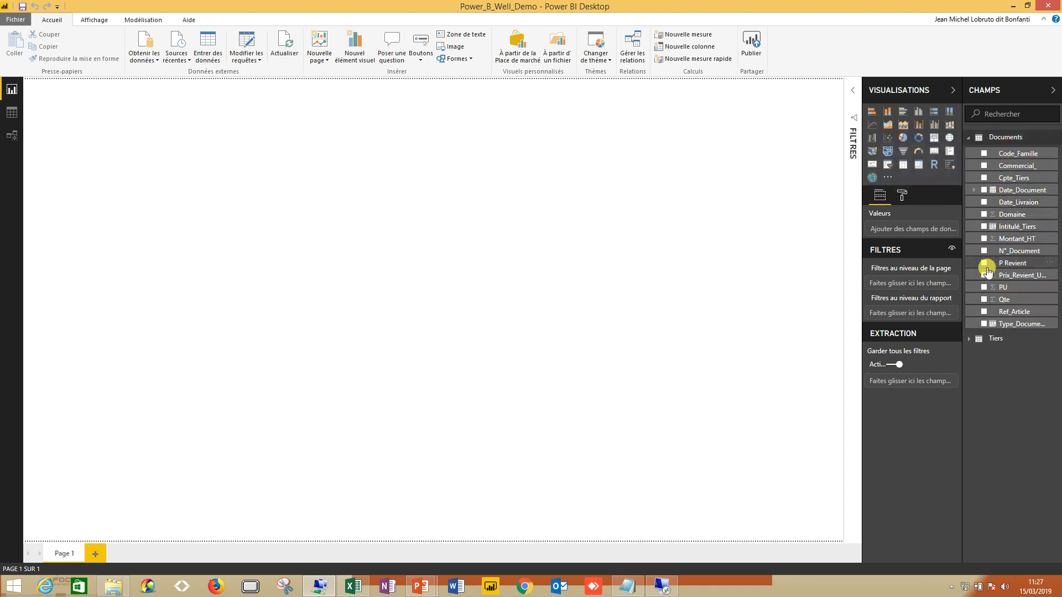
right_click(998, 198)
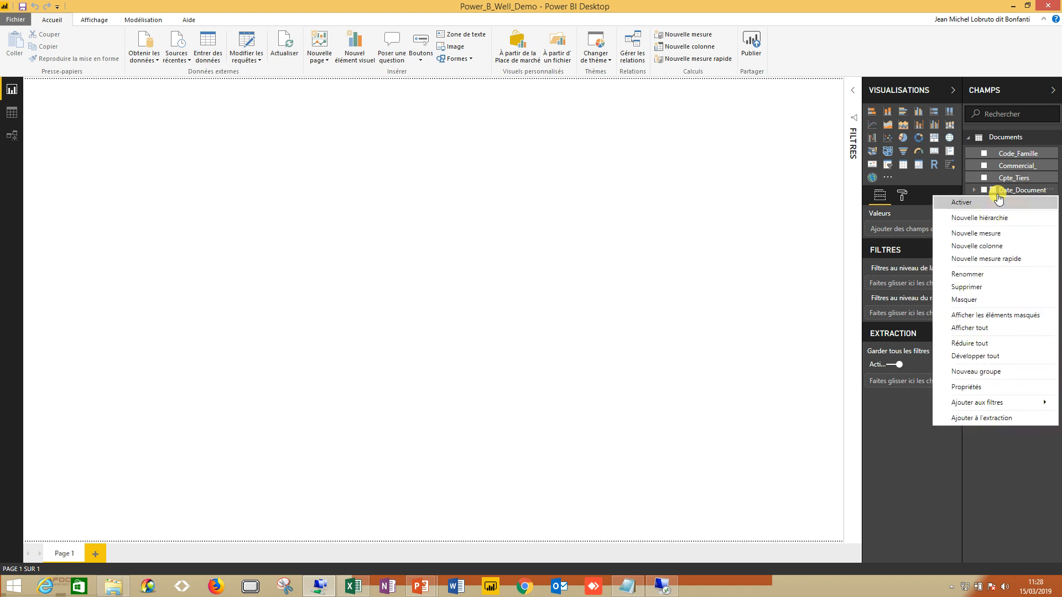
click(1024, 443)
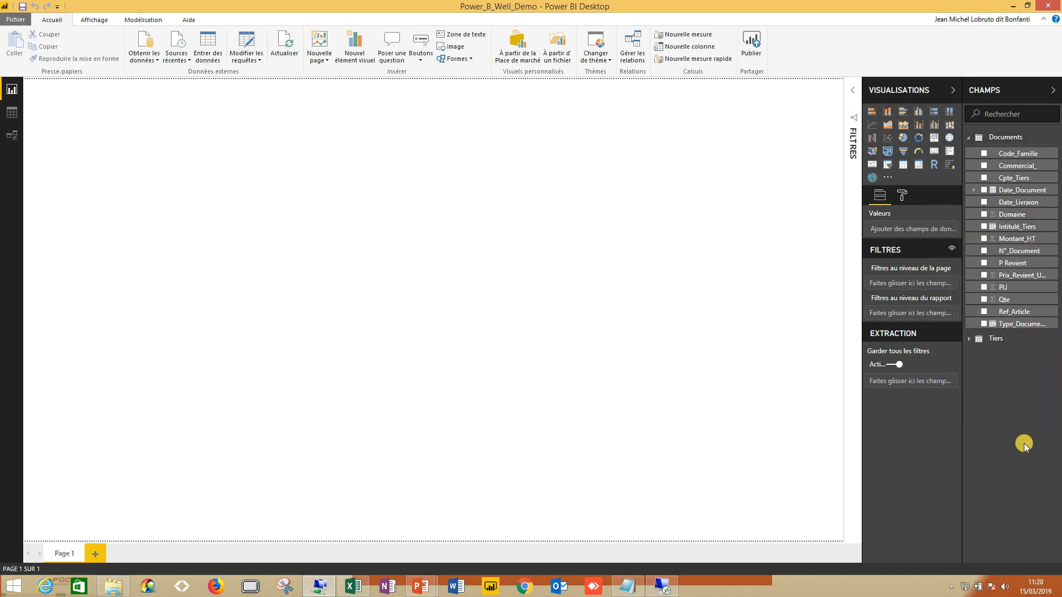
click(998, 340)
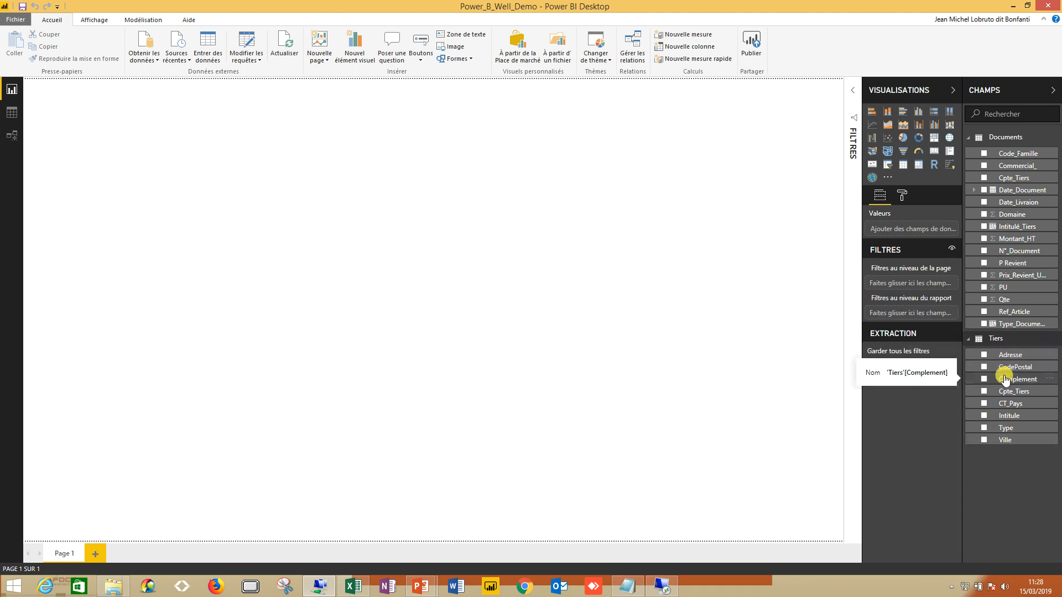
Examine the data rows of the Documents and Tiers tables, and return to the report canvas
click(17, 117)
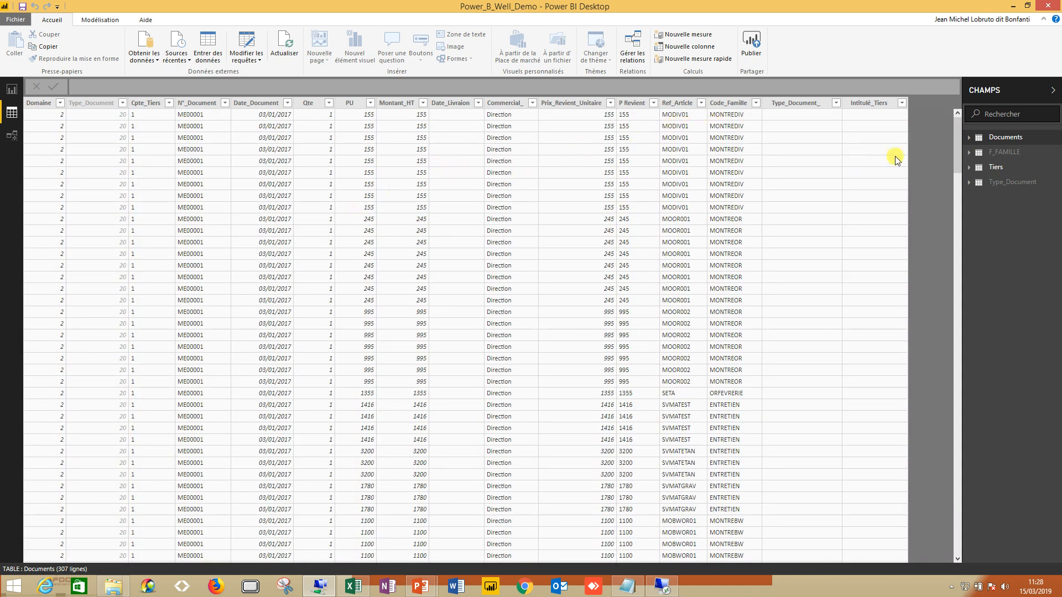
click(1003, 168)
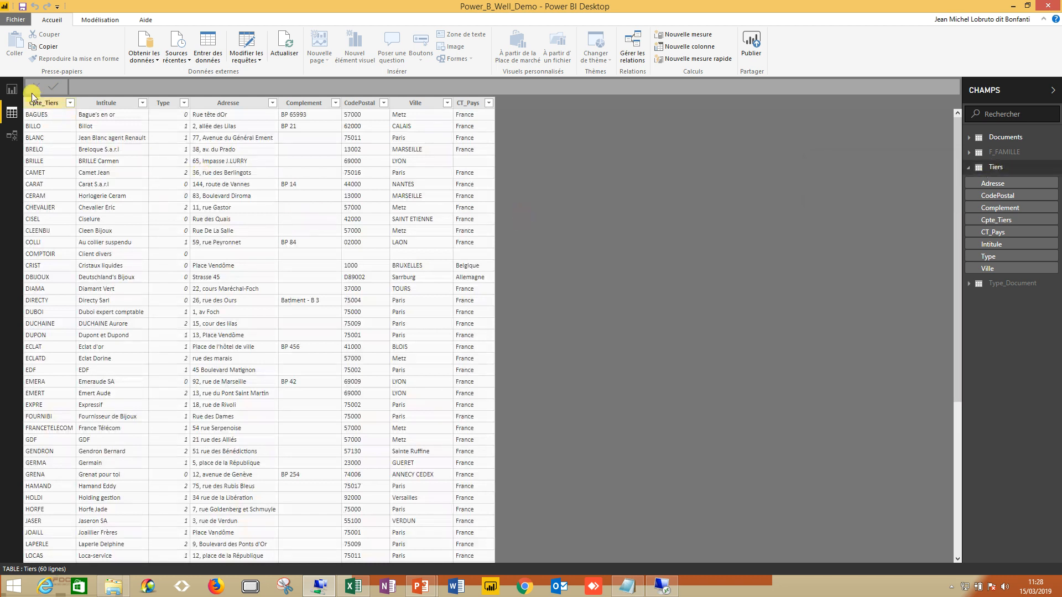
click(12, 89)
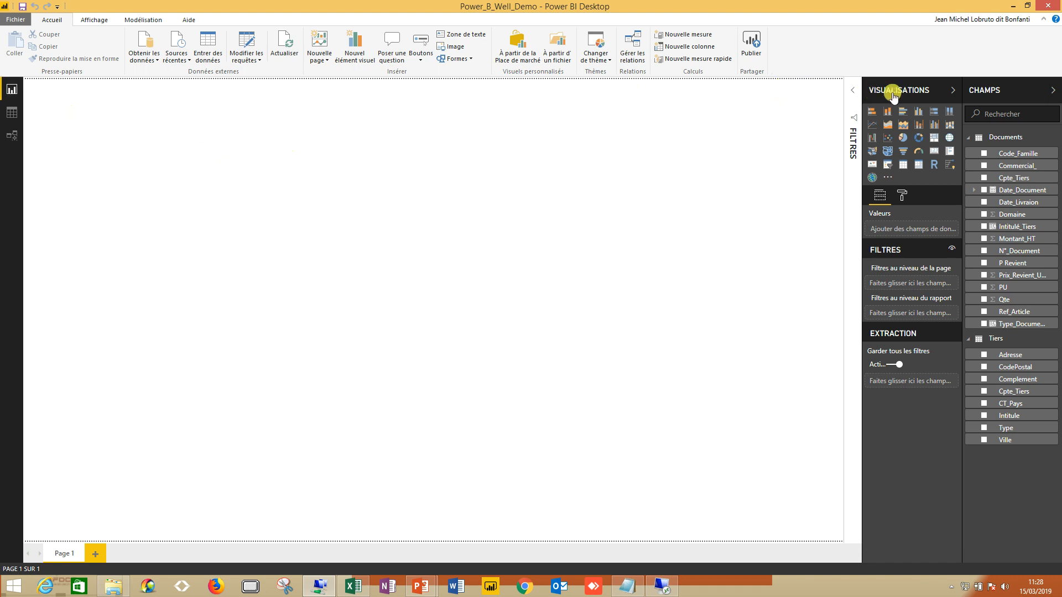
Insert a table of Commercial_, Cpte_Tiers, Date_Document, Intitulé_Tiers, N°_Document, Montant_HT and Type_Document_ from Documents, and widen it to show every column
key(ctrl)
click(903, 164)
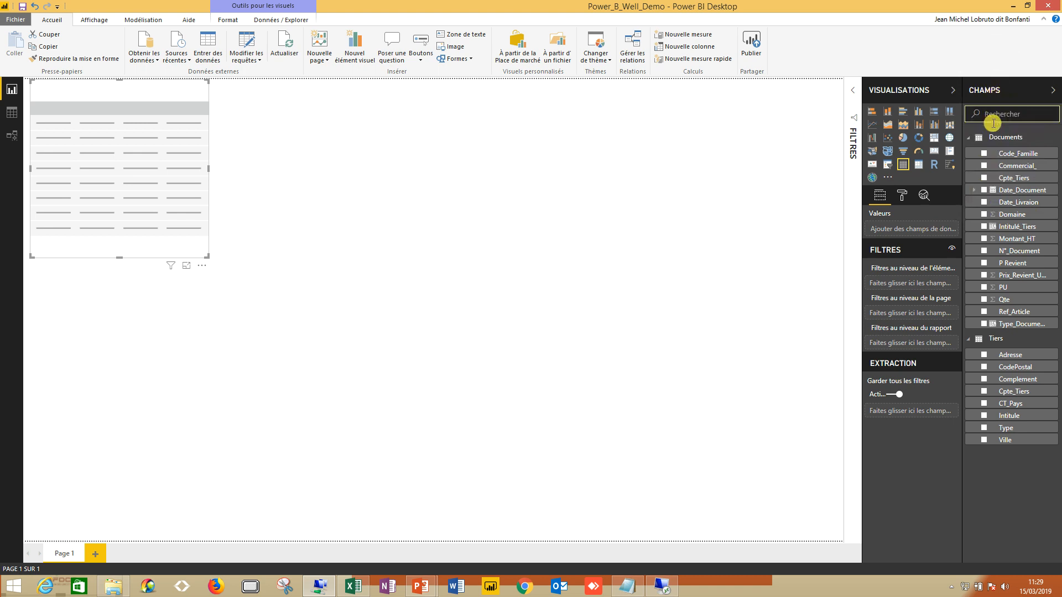
click(984, 166)
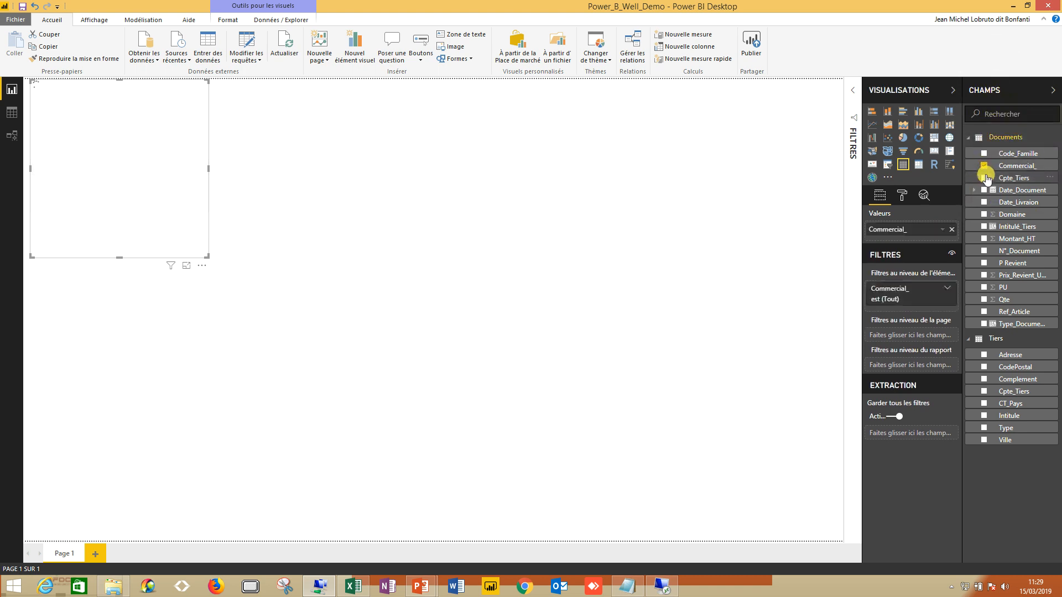
click(985, 178)
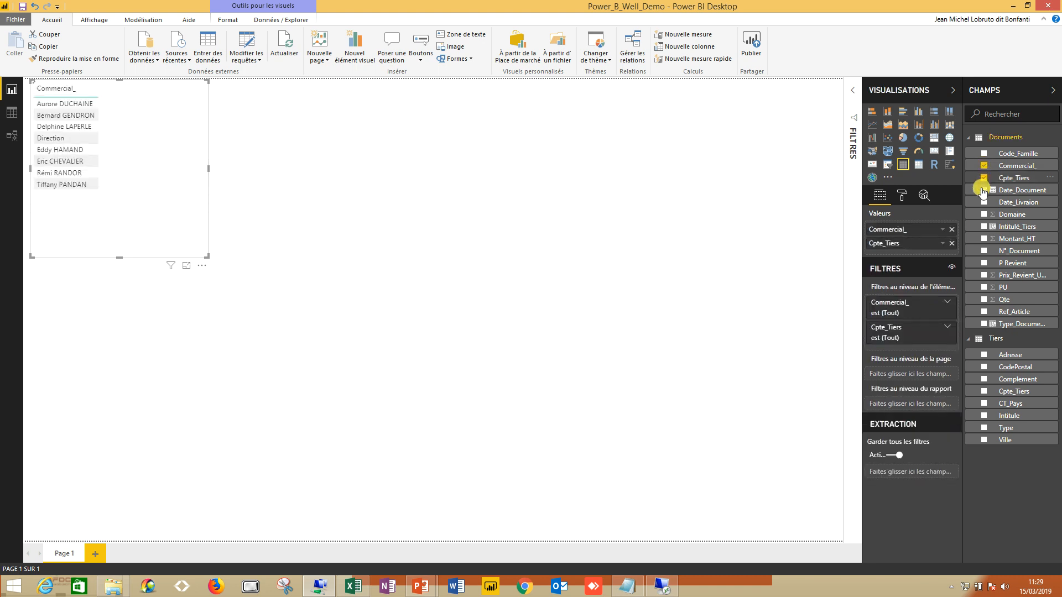
click(984, 191)
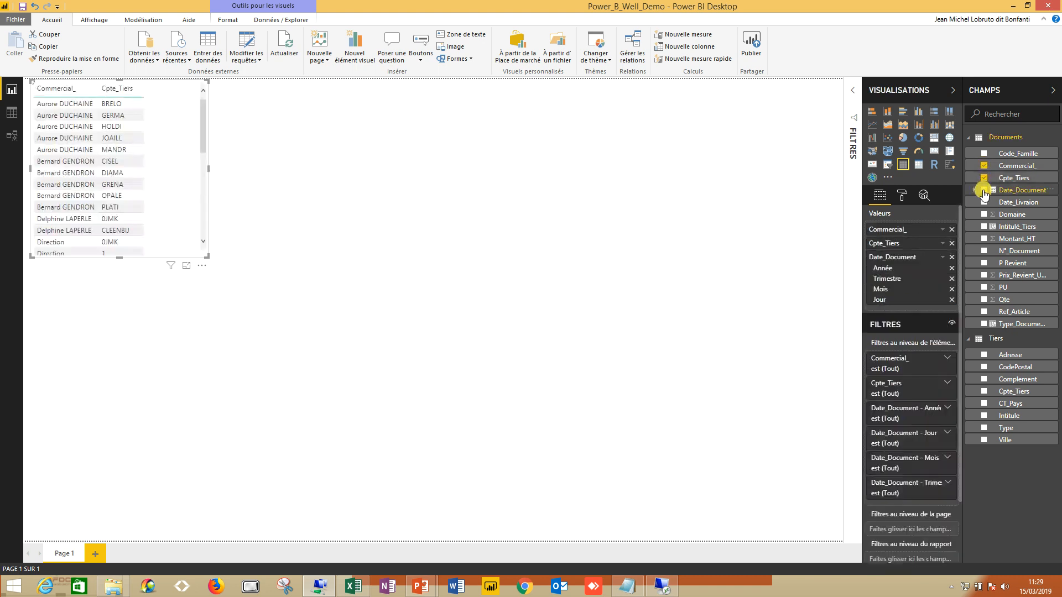
click(984, 227)
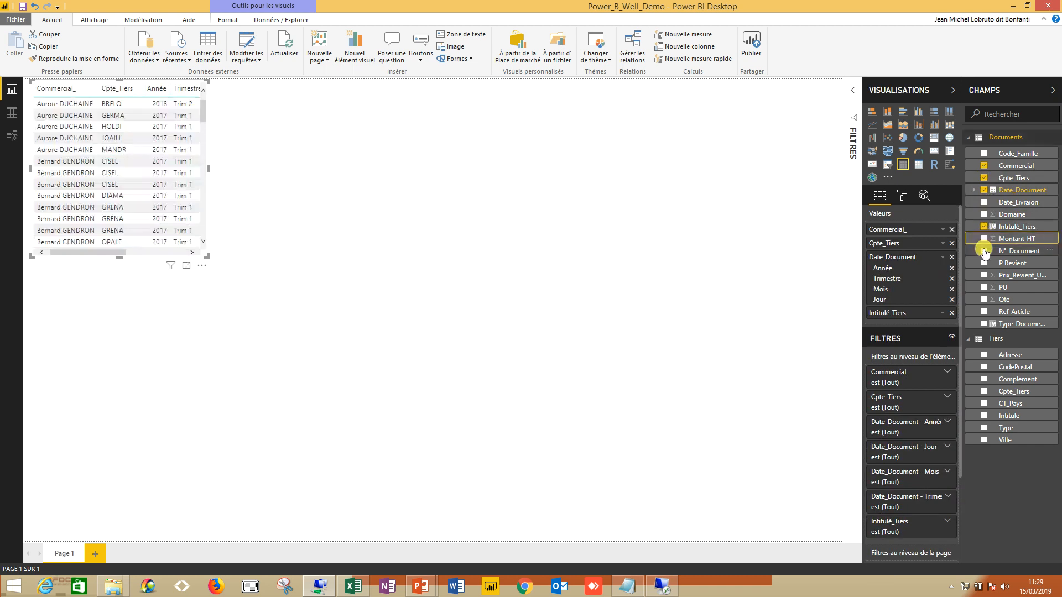
click(984, 251)
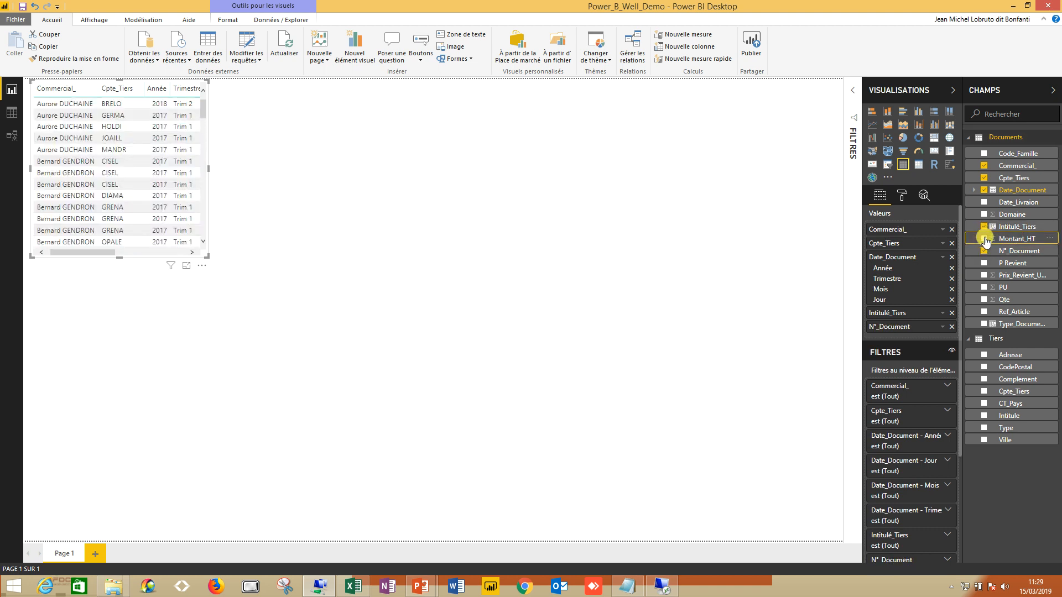
click(984, 239)
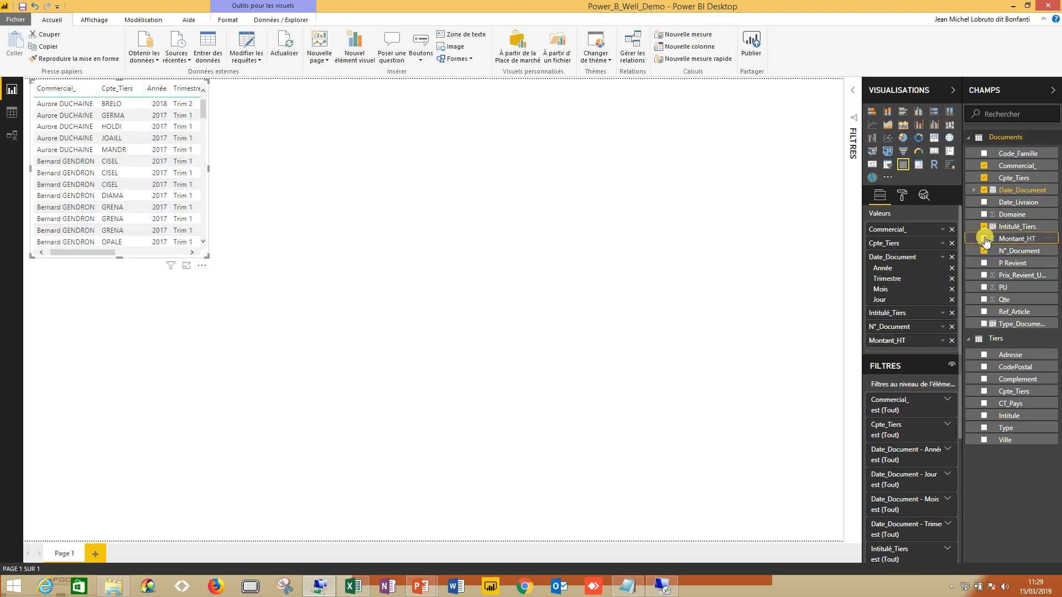
click(984, 324)
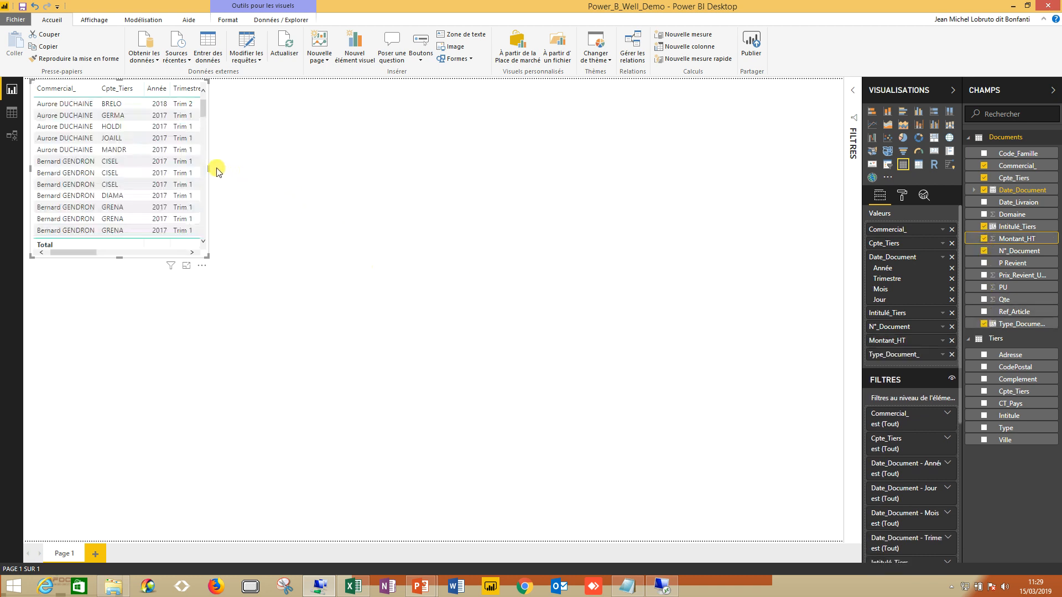
drag(209, 166, 553, 180)
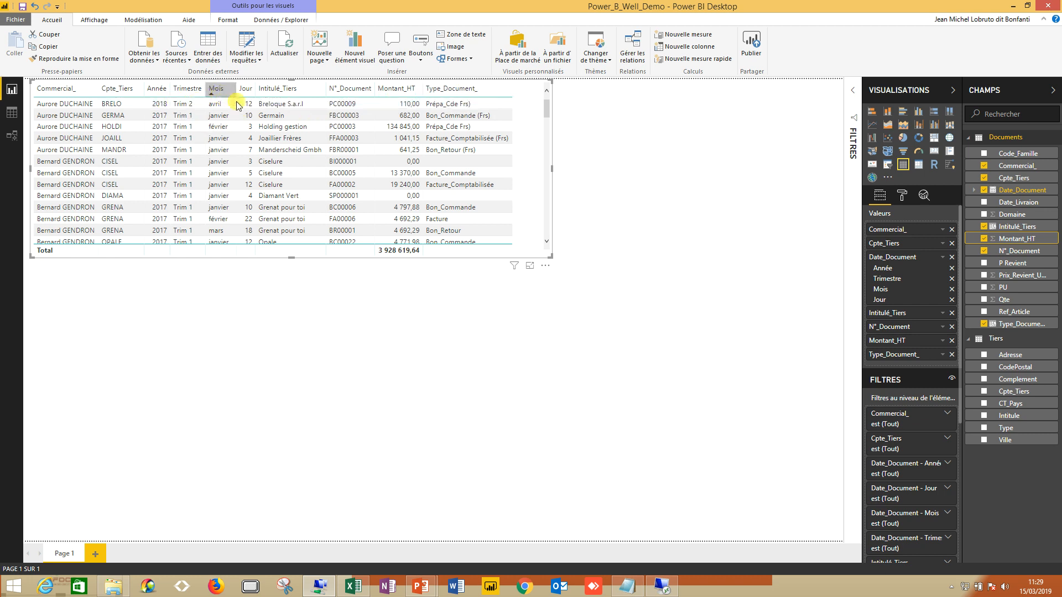
Show Date_Document as a plain date instead of a date hierarchy, and check the enlarged table before returning to the report
click(943, 258)
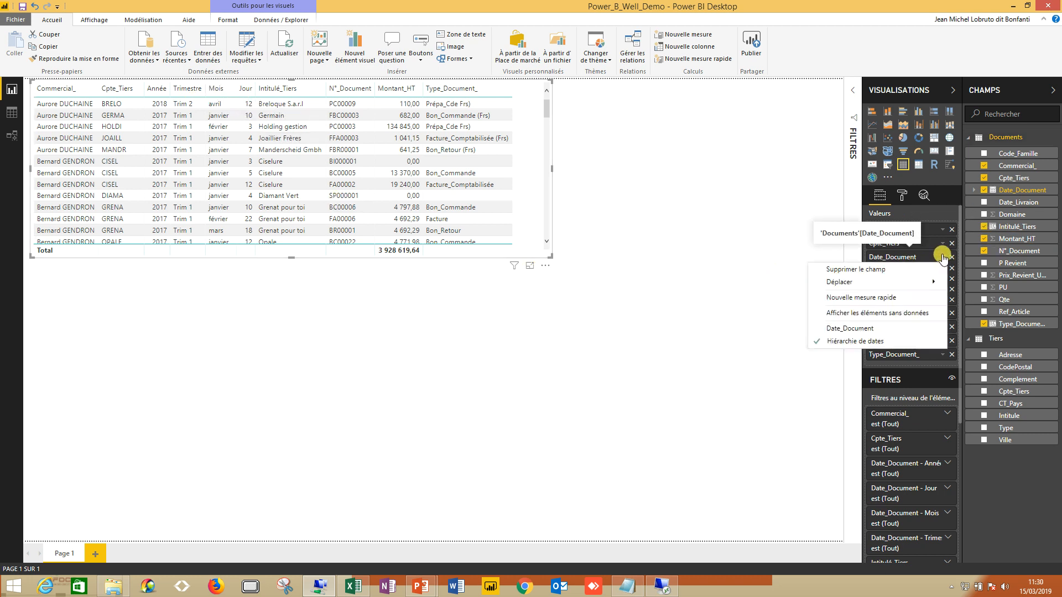
click(866, 328)
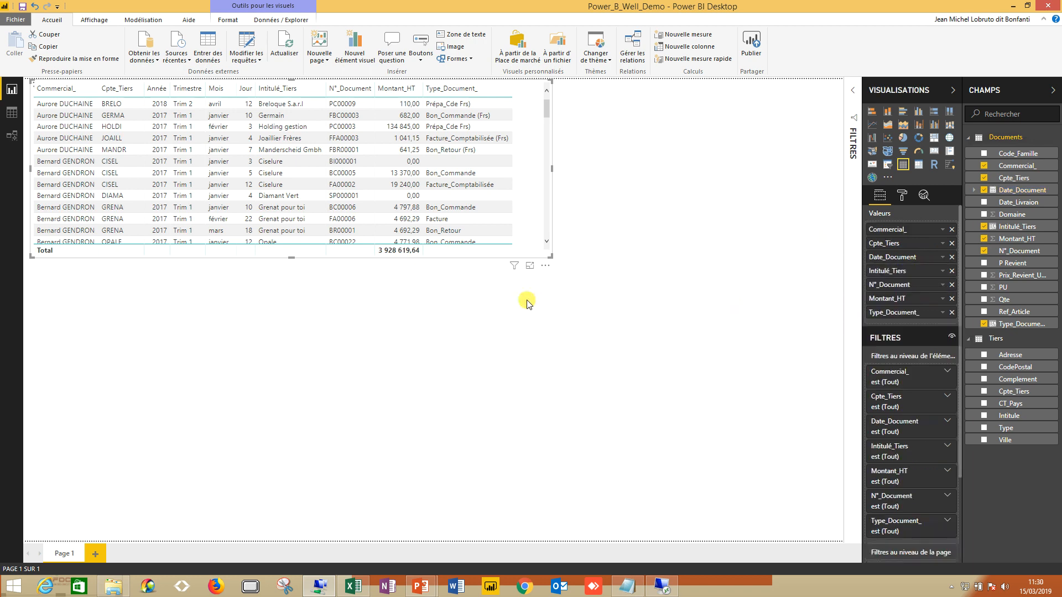
click(529, 267)
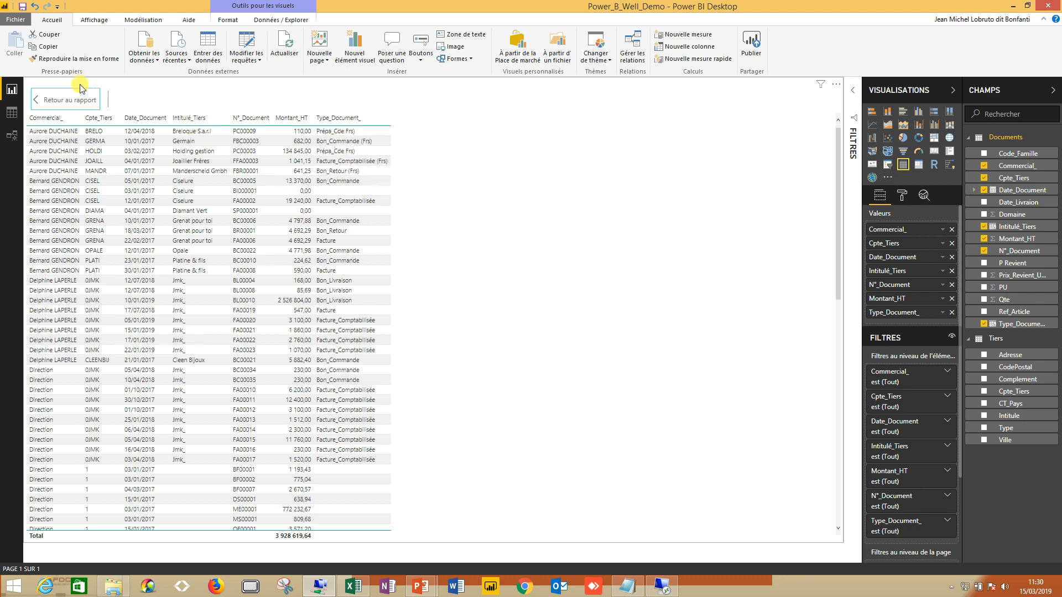
click(76, 100)
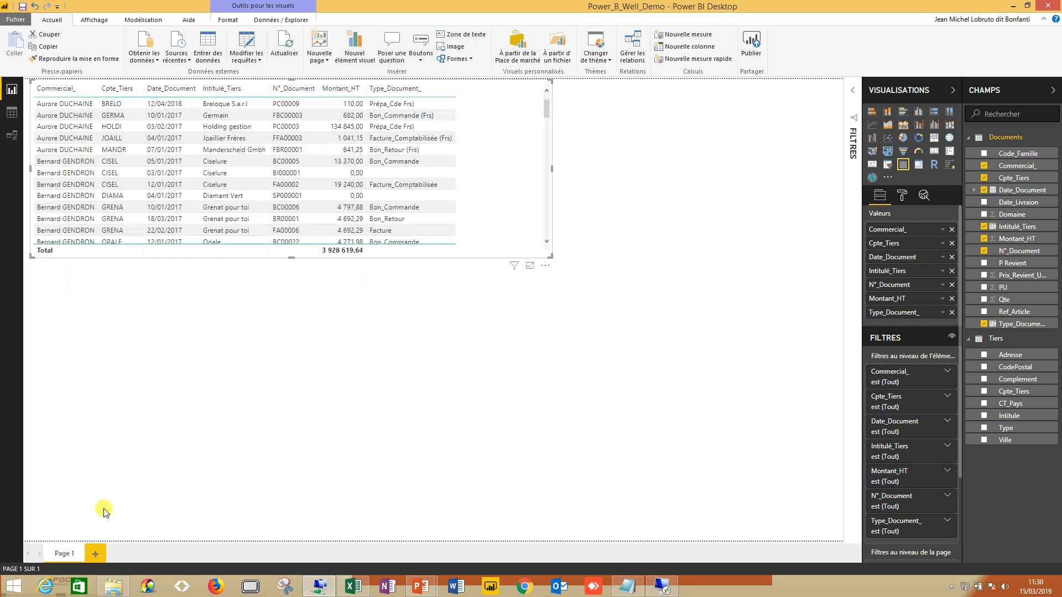
Rename the report page as Facture
double_click(70, 554)
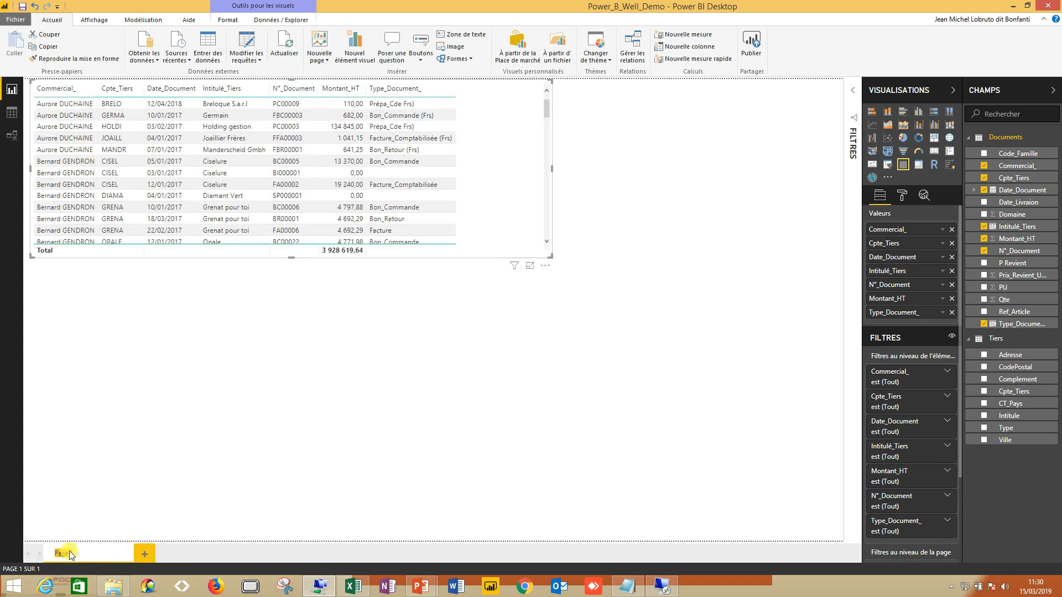
text(Facture)
click(310, 426)
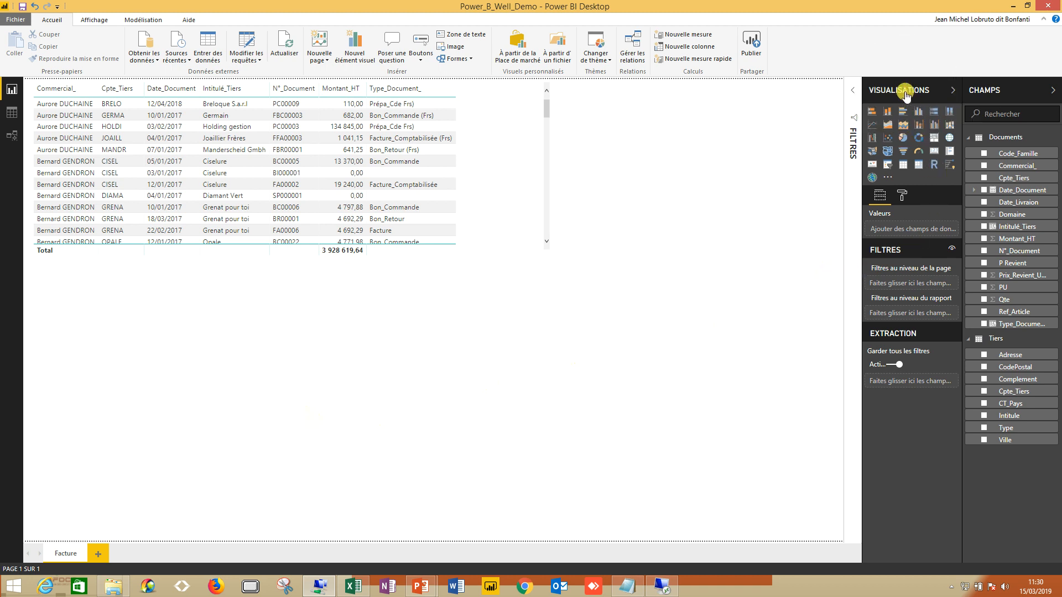
Add the Type_Document_ field from Documents as a page-level filter
click(898, 269)
click(502, 168)
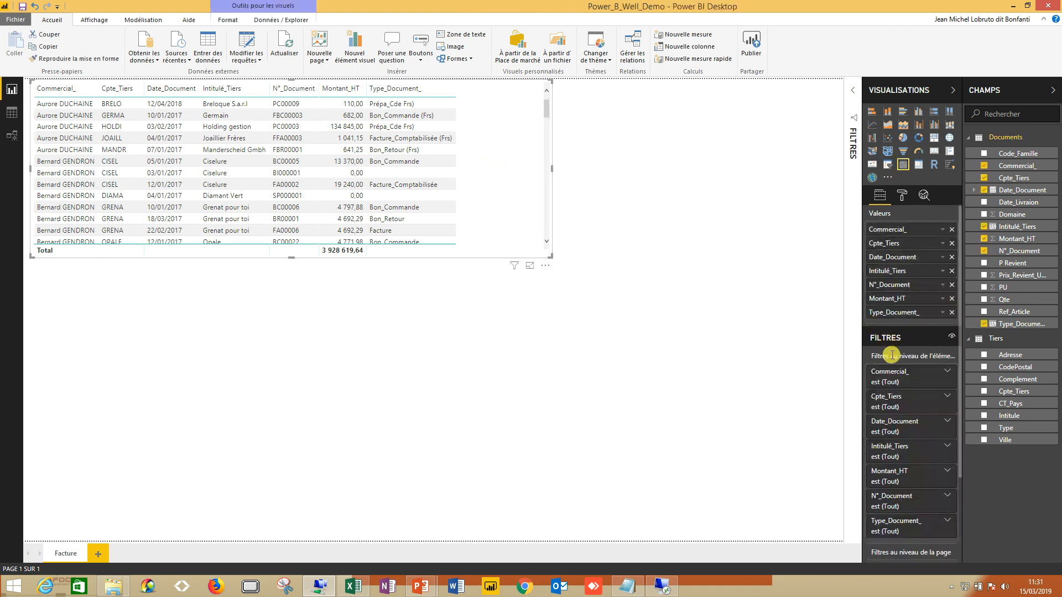
scroll(892, 355, down, 3)
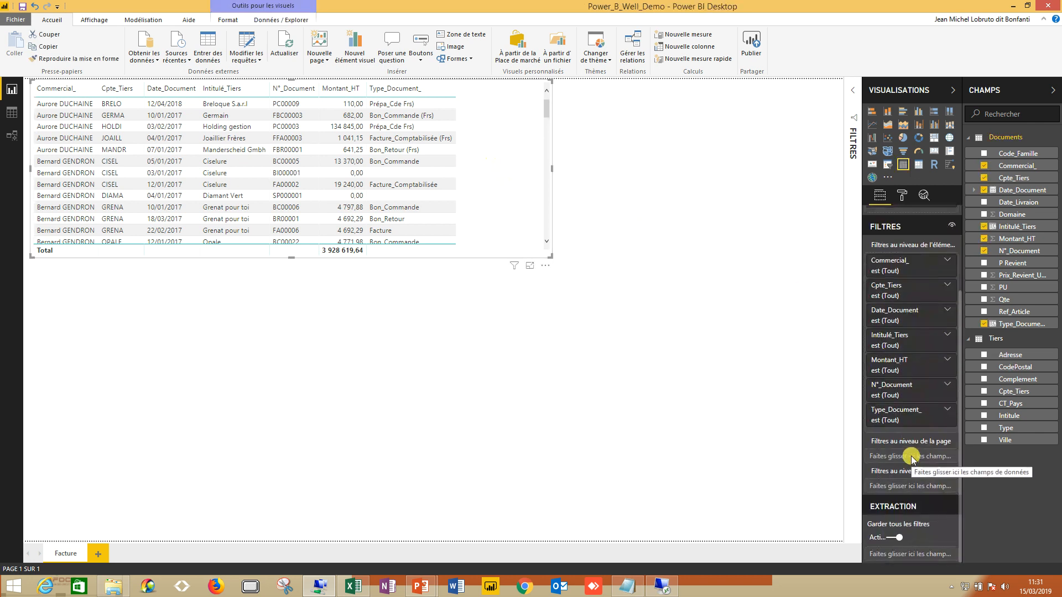
drag(1014, 325, 916, 457)
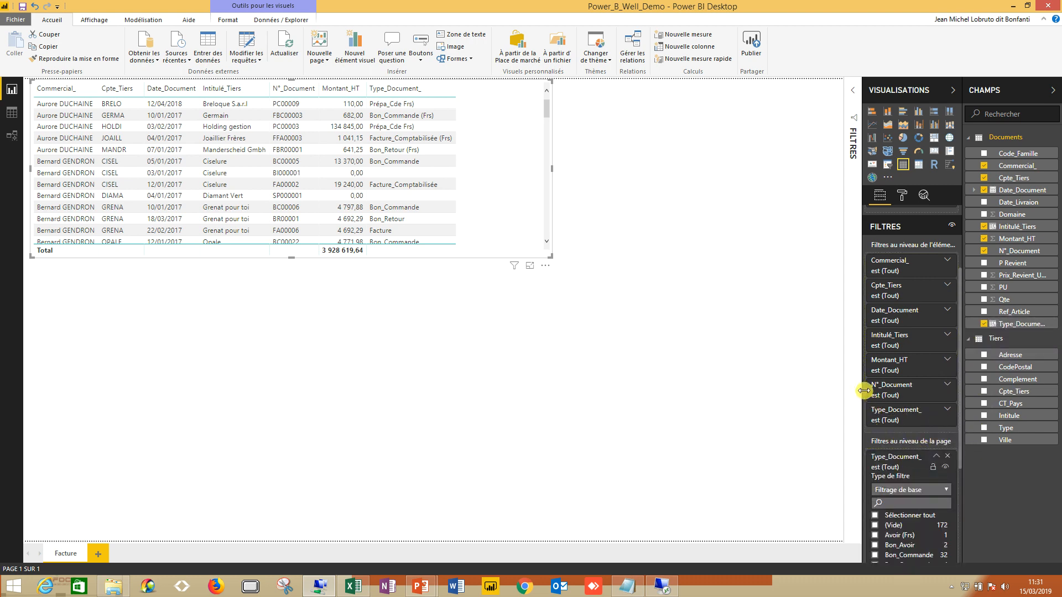
Restrict the page-level Type_Document_ filter to the values Facture and Facture_Comptabilisée
drag(863, 391, 673, 391)
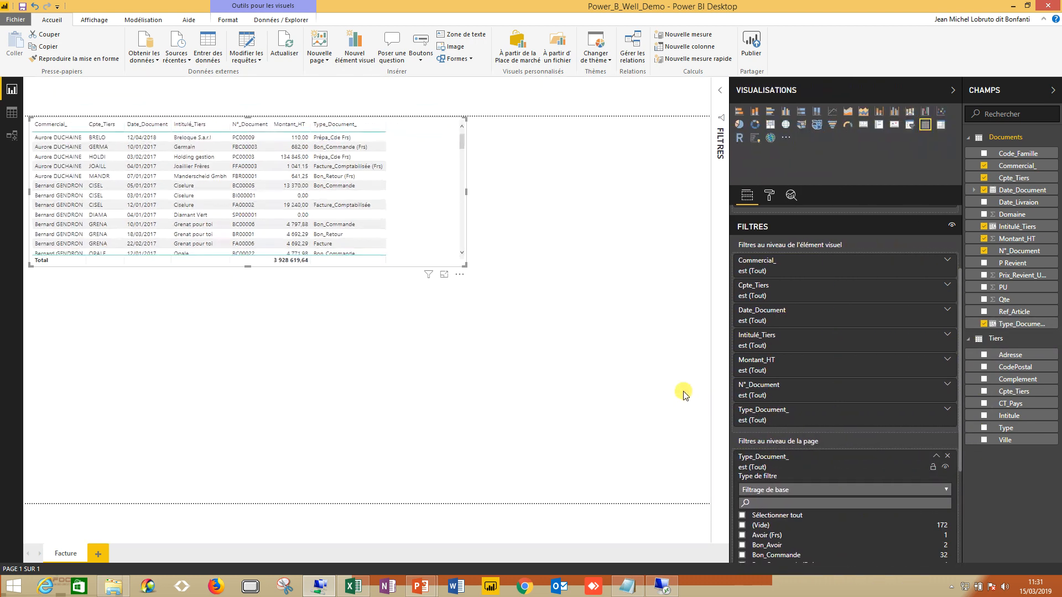
scroll(850, 359, down, 2)
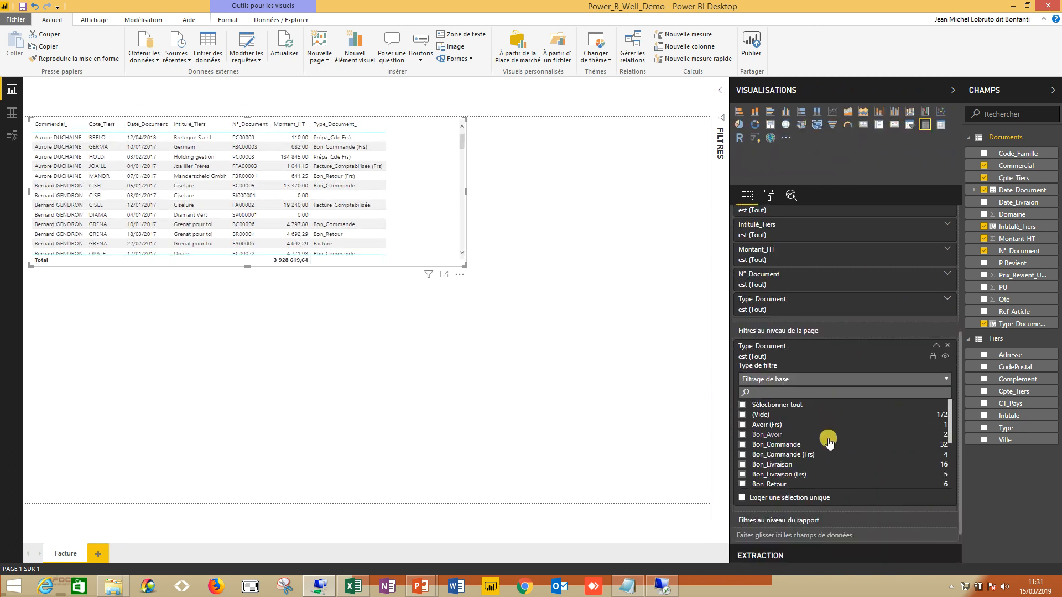
scroll(828, 441, down, 1)
scroll(828, 441, down, 1)
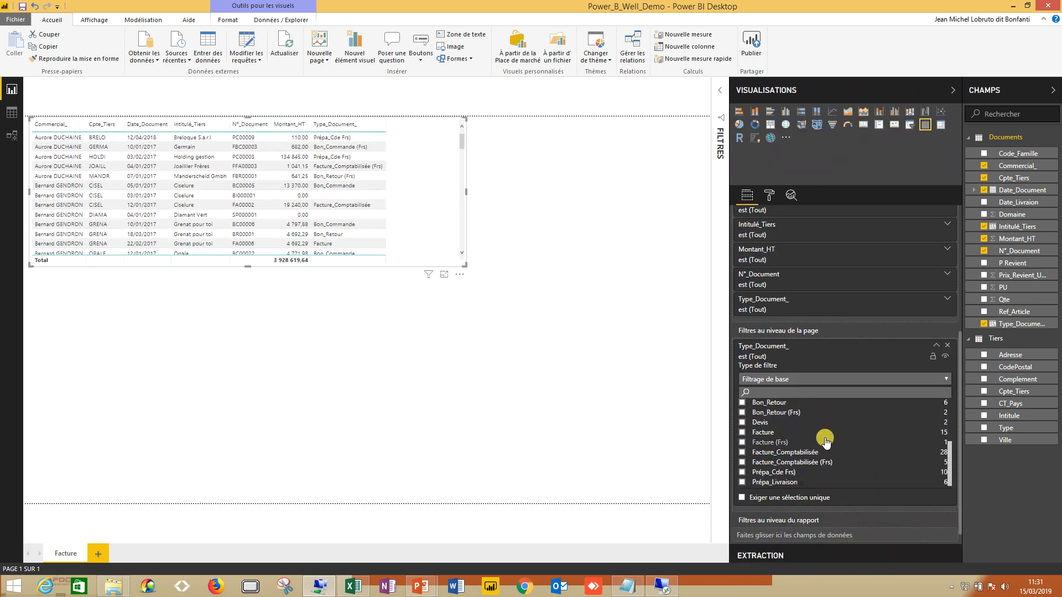
click(742, 433)
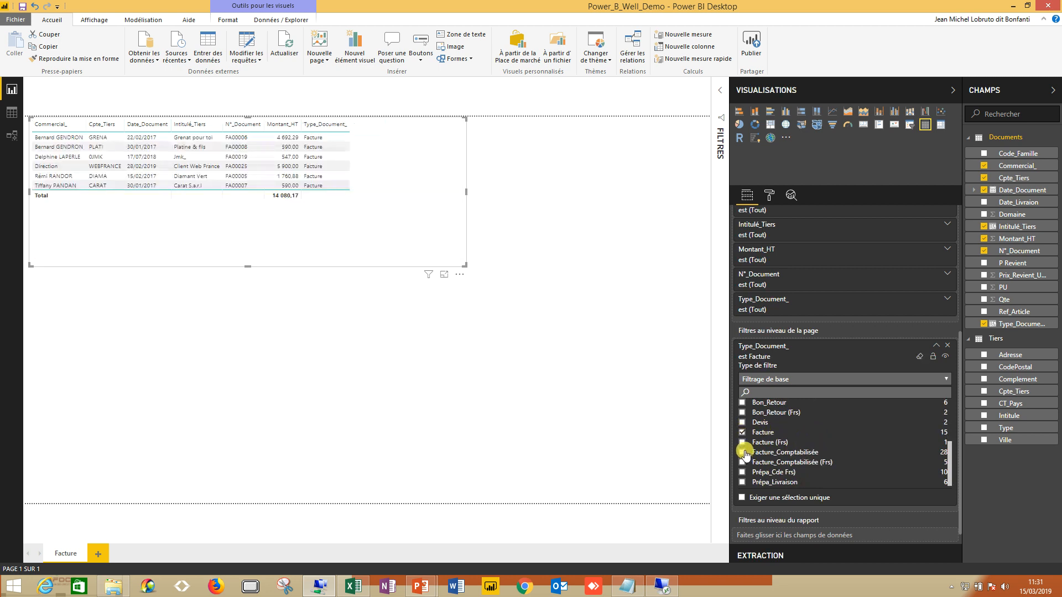
click(743, 452)
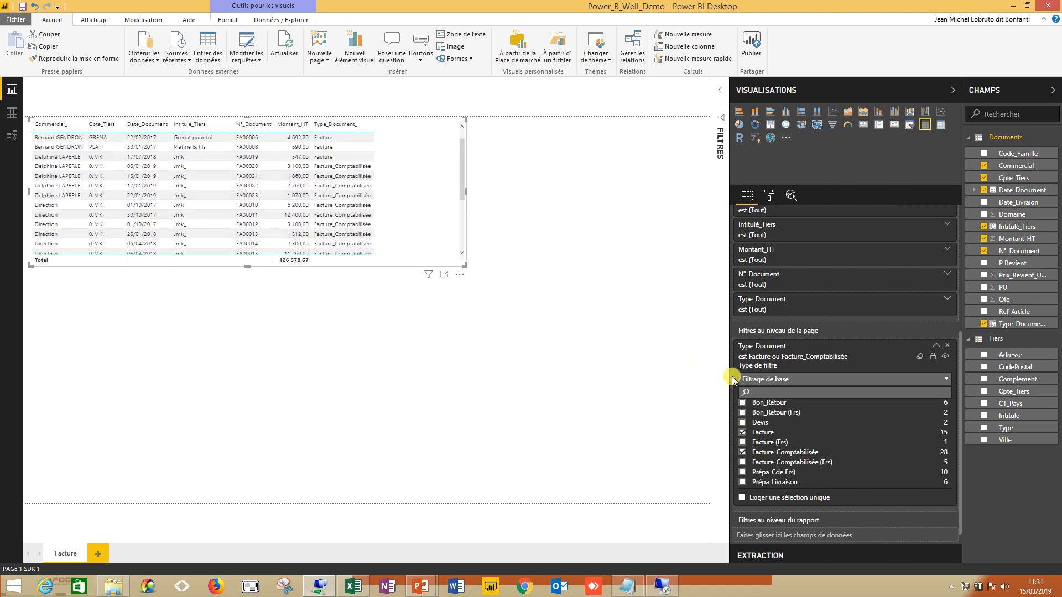
drag(732, 376, 833, 368)
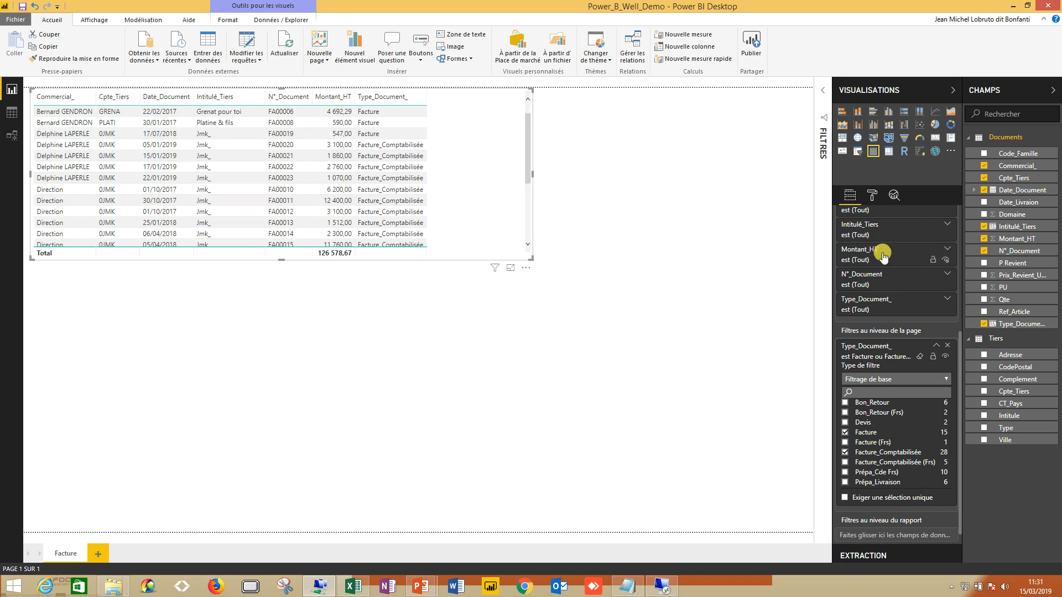
Reorder the table columns so Commercial_ follows Montant_HT and Intitulé_Tiers comes directly after Cpte_Tiers
scroll(883, 256, up, 5)
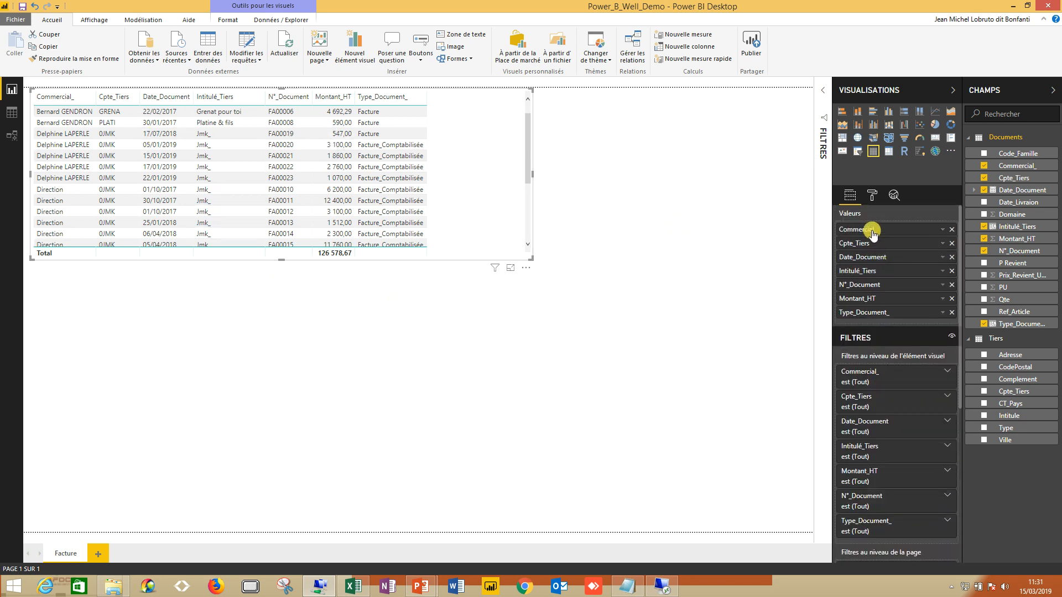
drag(874, 231, 885, 298)
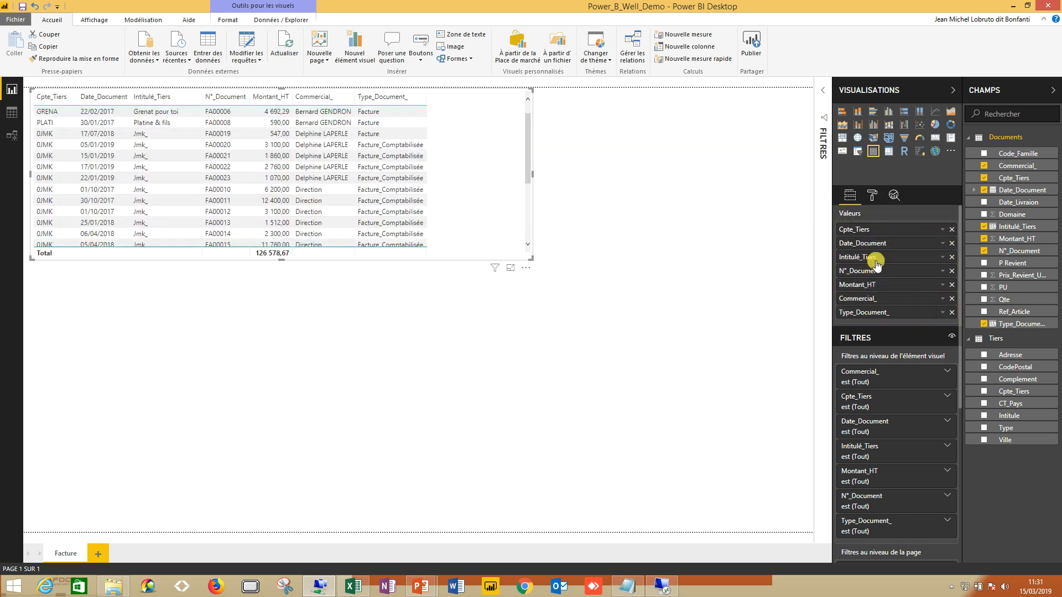
drag(870, 256, 868, 241)
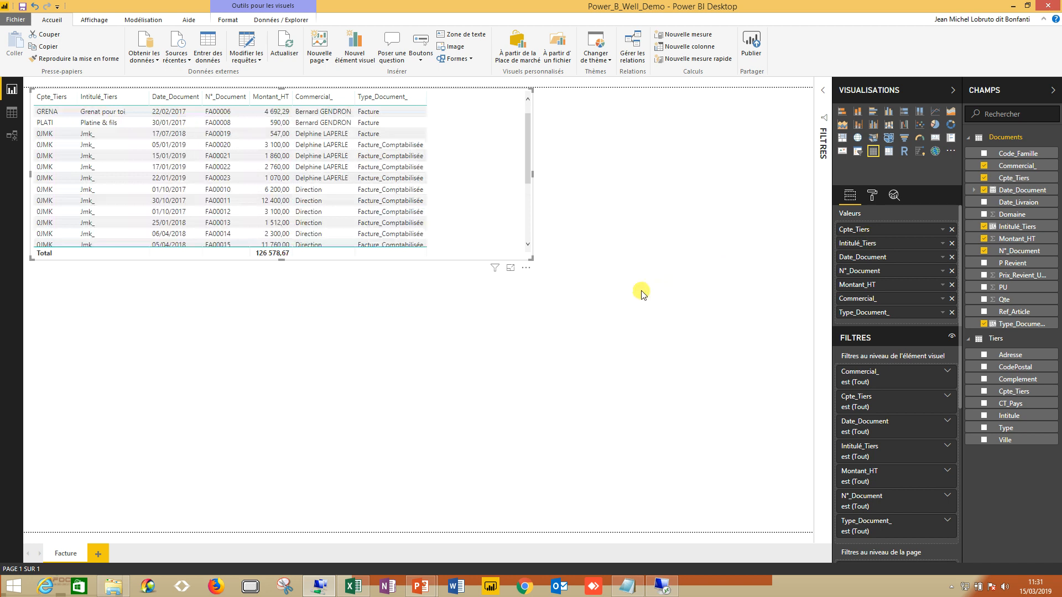
Narrow the table visual so its frame ends just after the Type_Document_ column
click(664, 178)
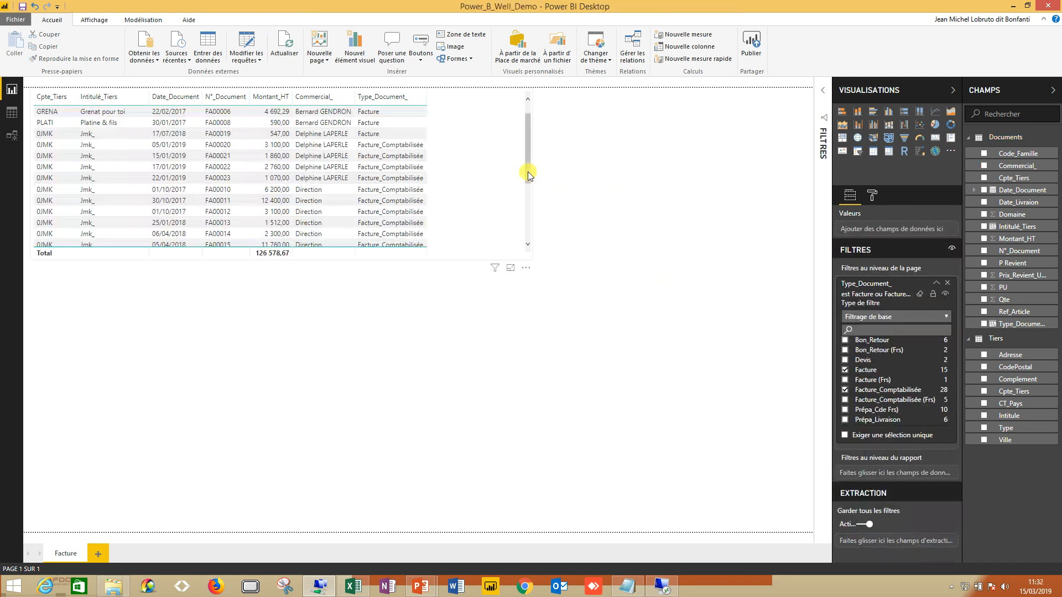
click(528, 174)
click(535, 177)
click(530, 174)
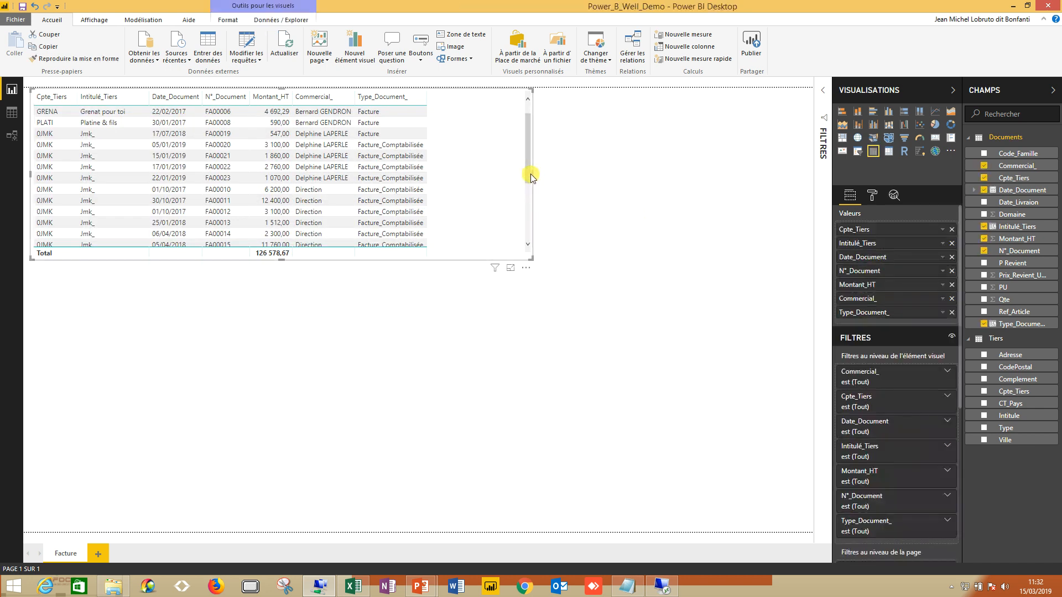
drag(529, 175, 446, 170)
click(506, 177)
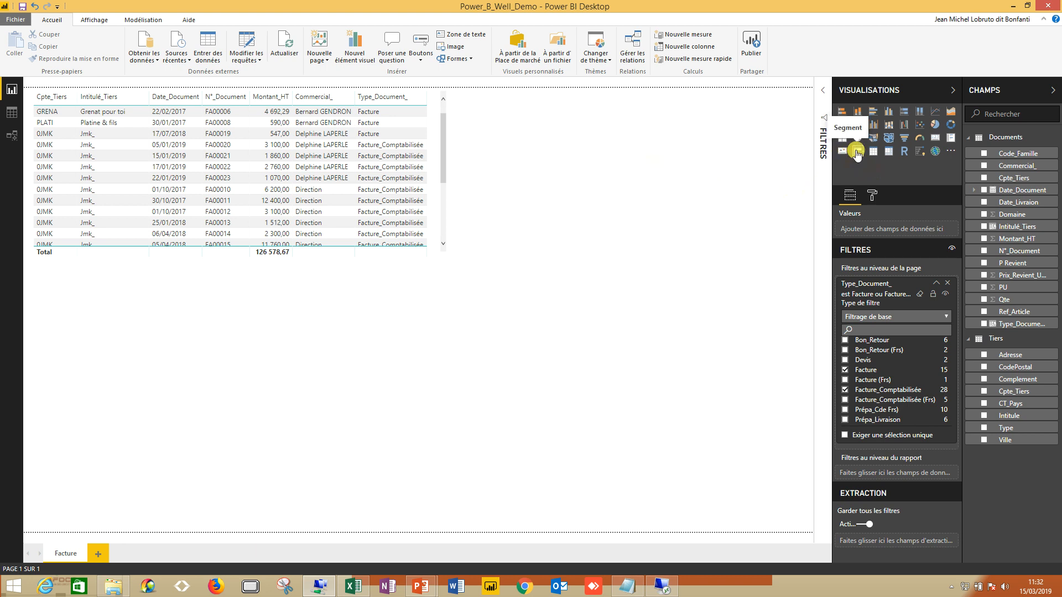
Add a slicer on the Commercial_ field and test it by selecting the first salesperson, followed by the fourth
click(856, 151)
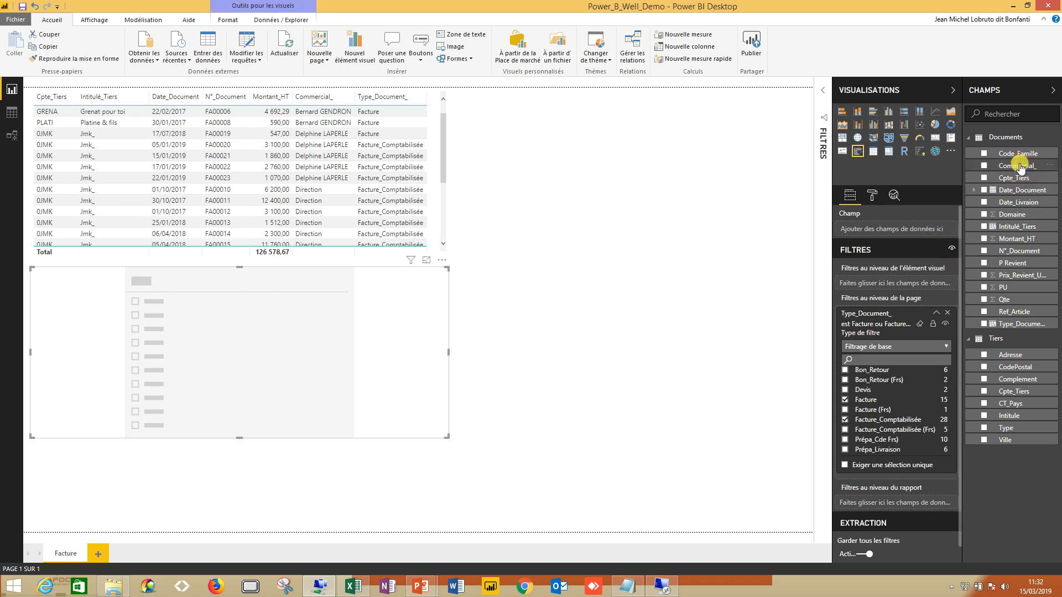
drag(1020, 168, 902, 231)
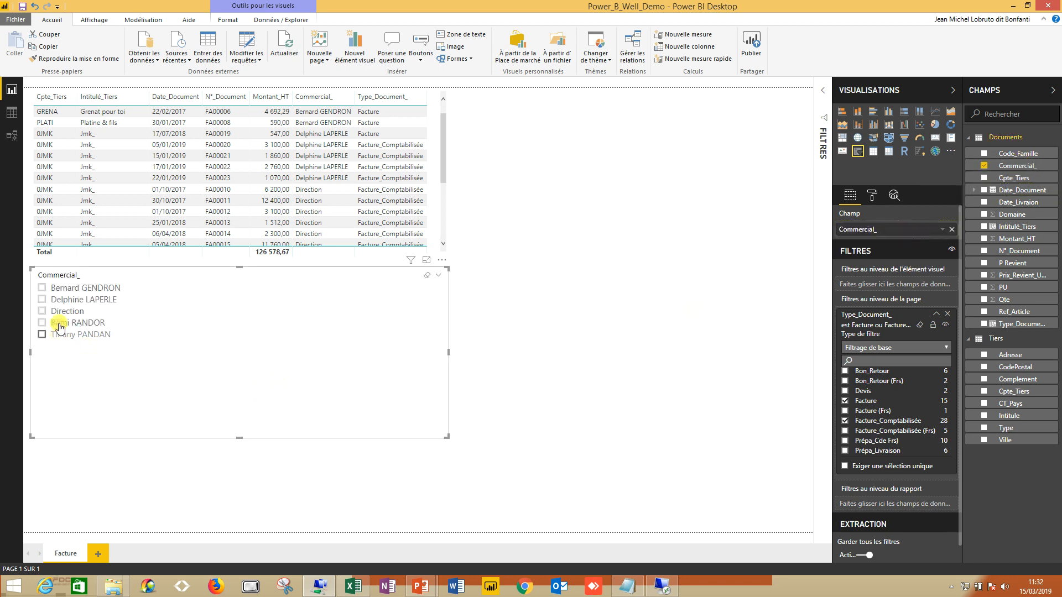
click(43, 289)
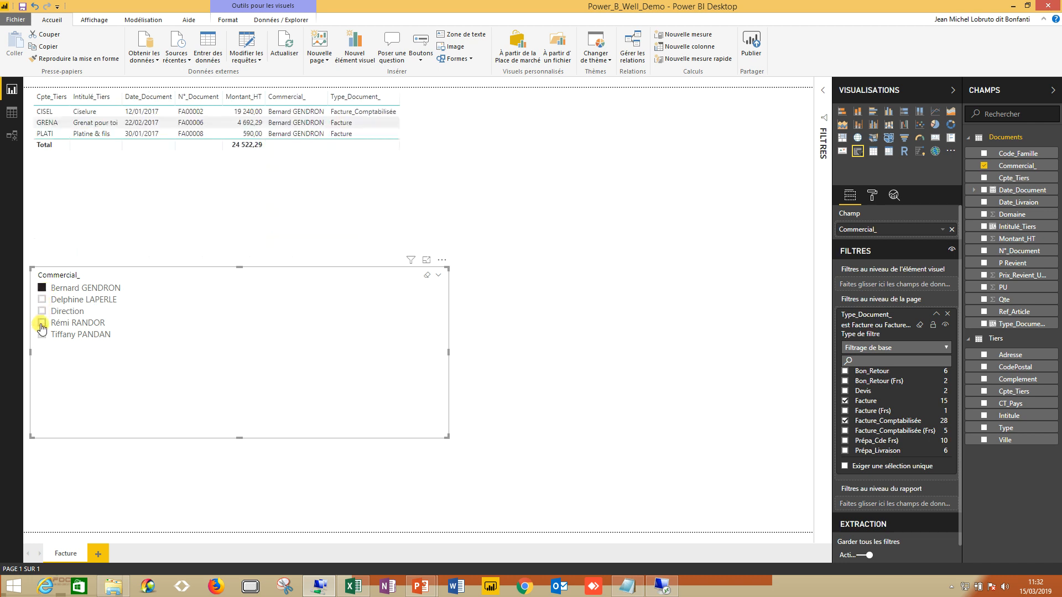
click(42, 323)
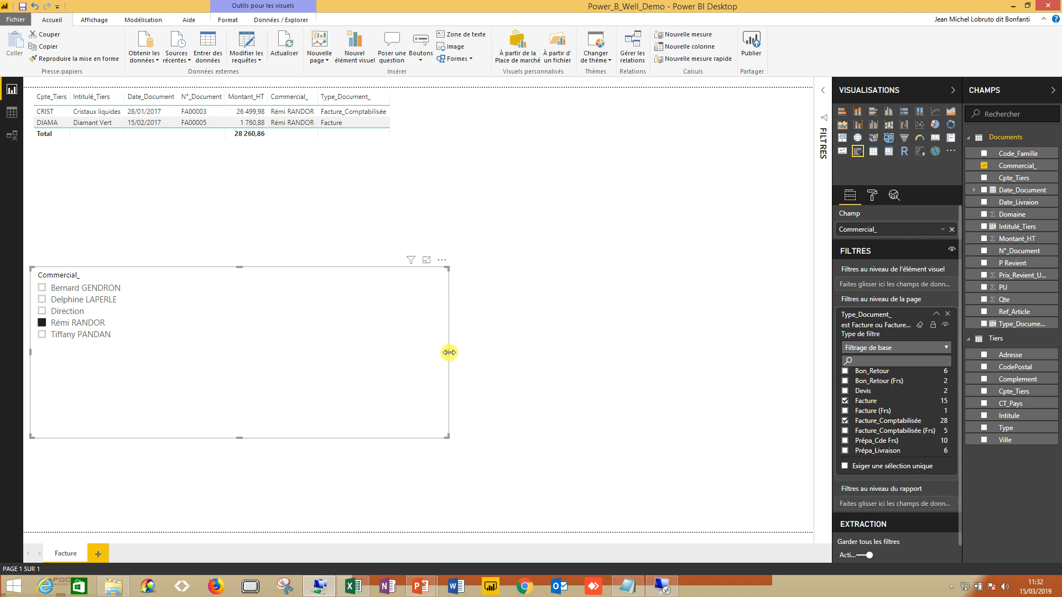
Shrink the Commercial_ slicer to fit its list of names and move it to the report page's upper-right corner
drag(449, 353, 154, 310)
click(76, 455)
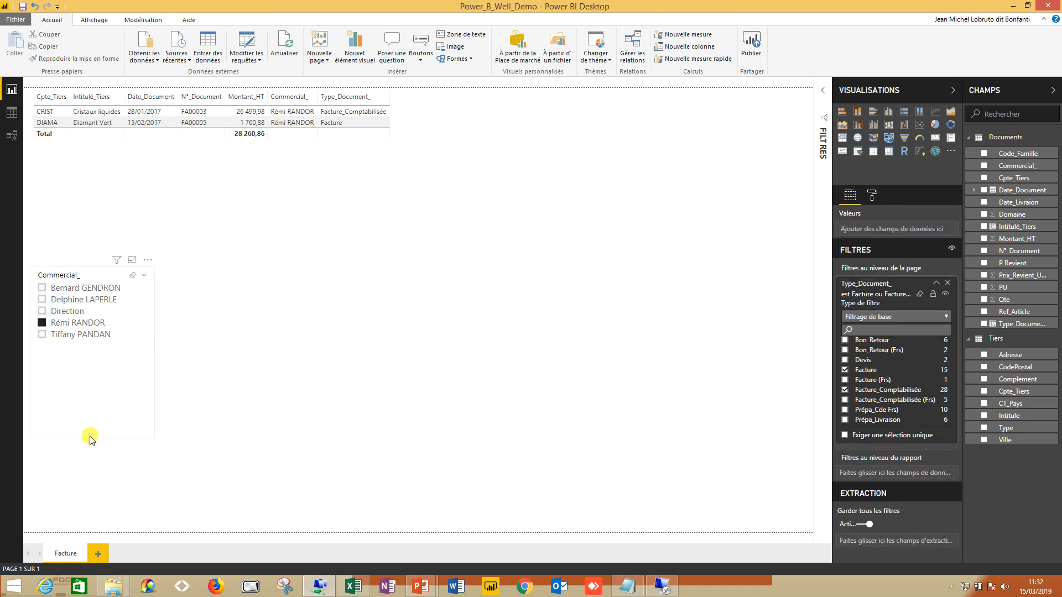
click(90, 437)
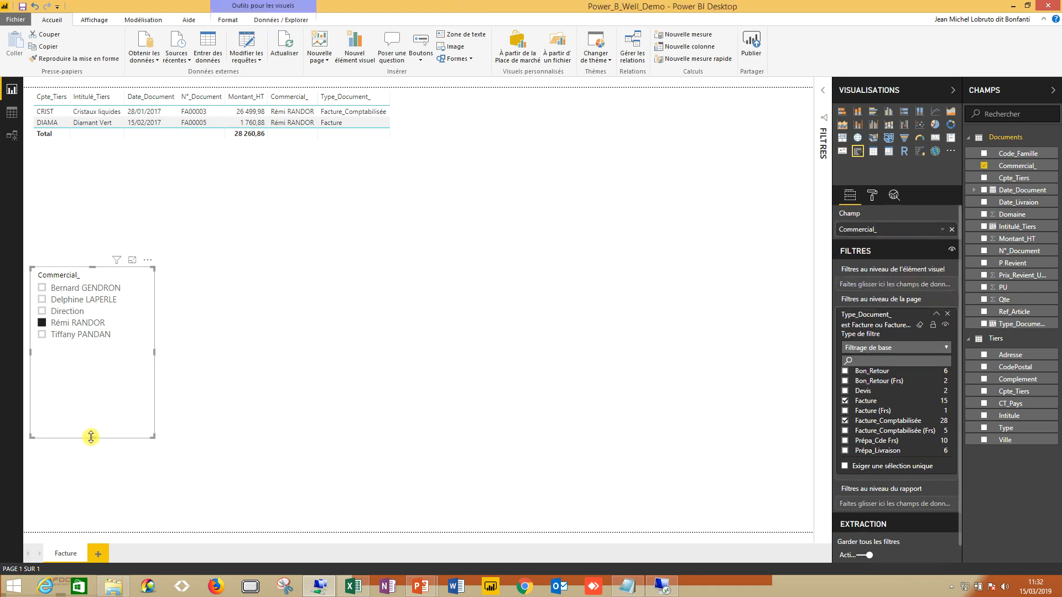
drag(91, 437, 91, 355)
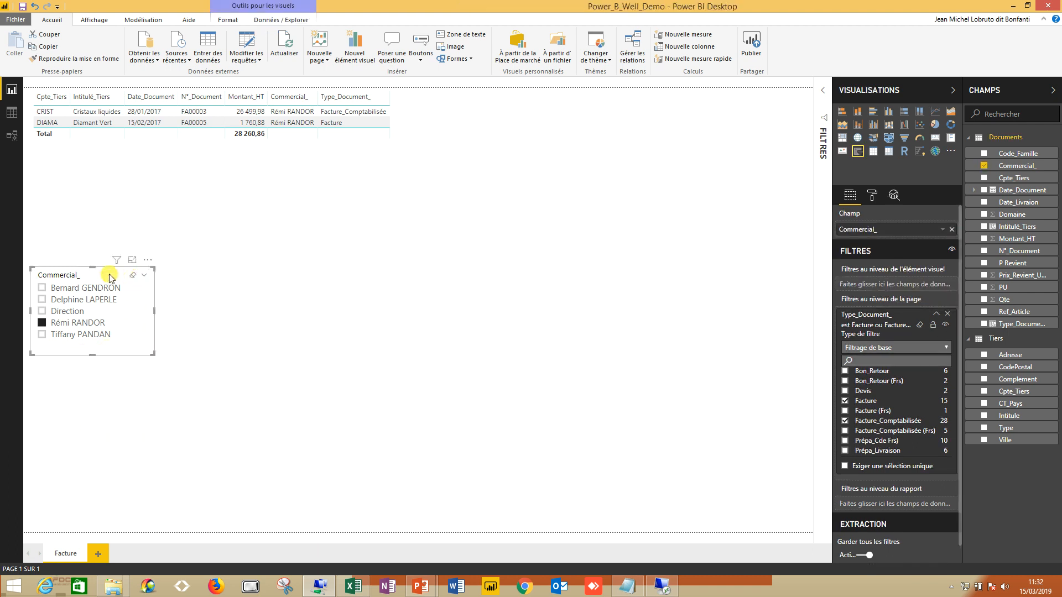
drag(109, 276, 769, 90)
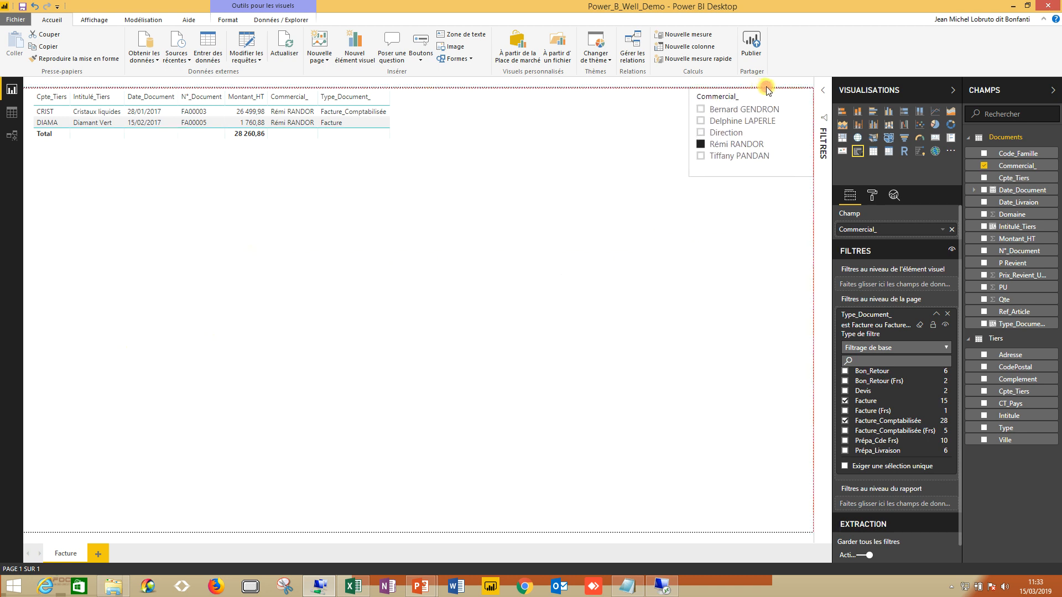
click(559, 158)
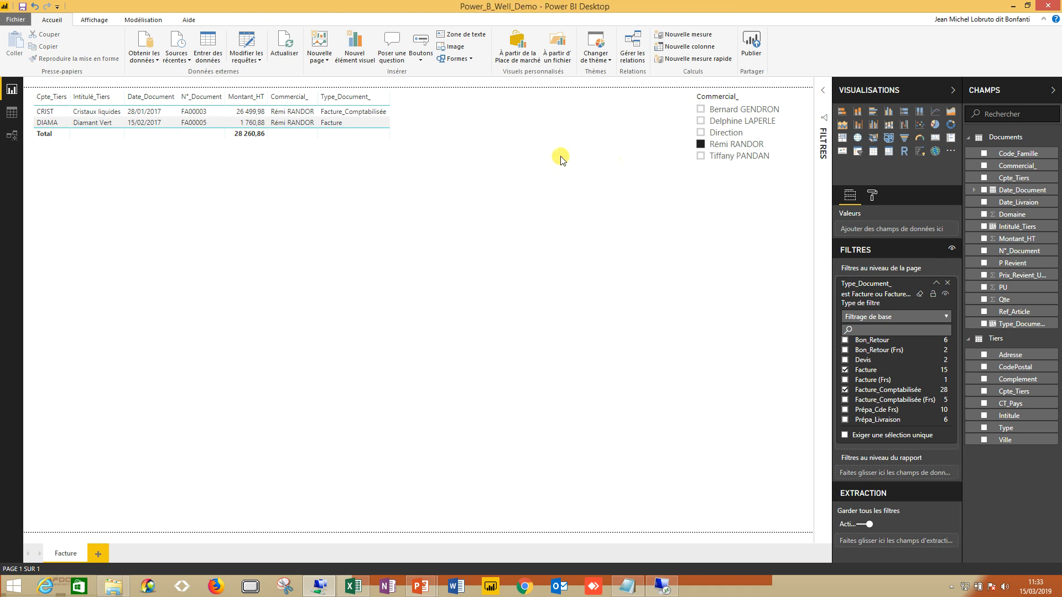
Clear the Commercial_ slicer's selection and sort the table by Date_Document in descending order
click(701, 145)
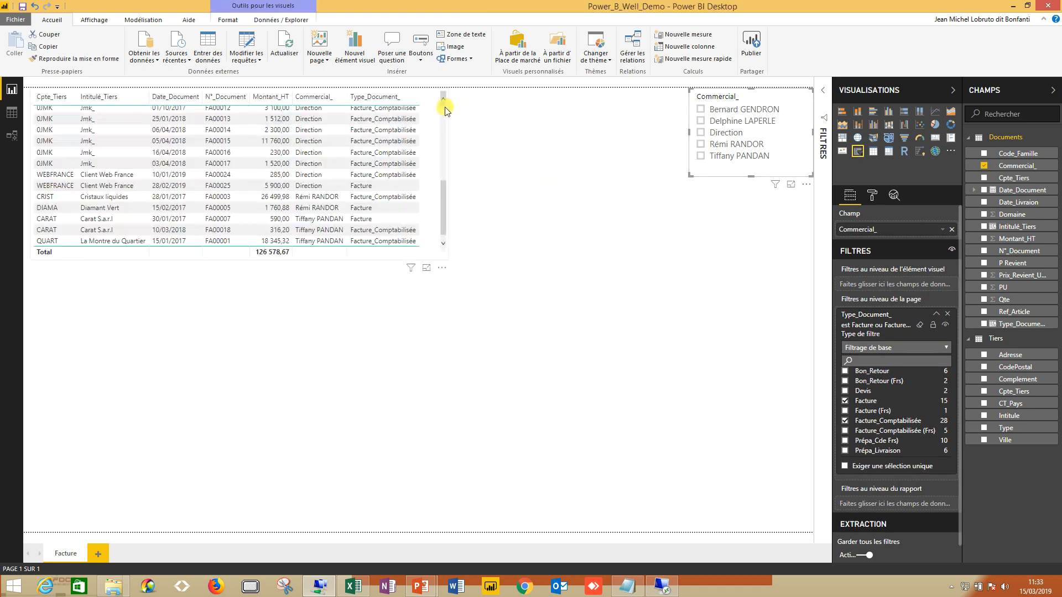
click(444, 103)
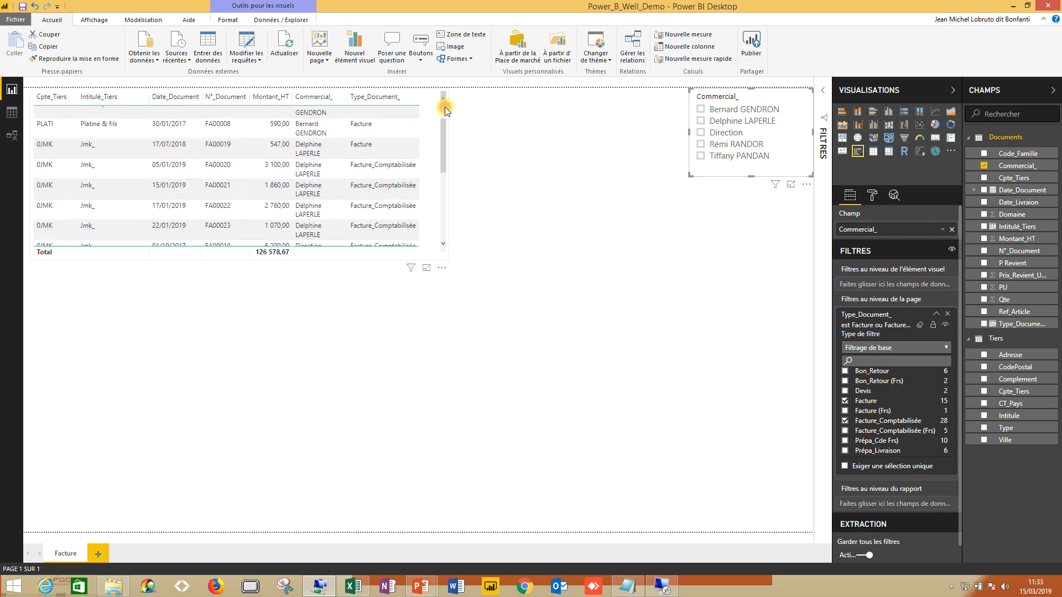
click(160, 100)
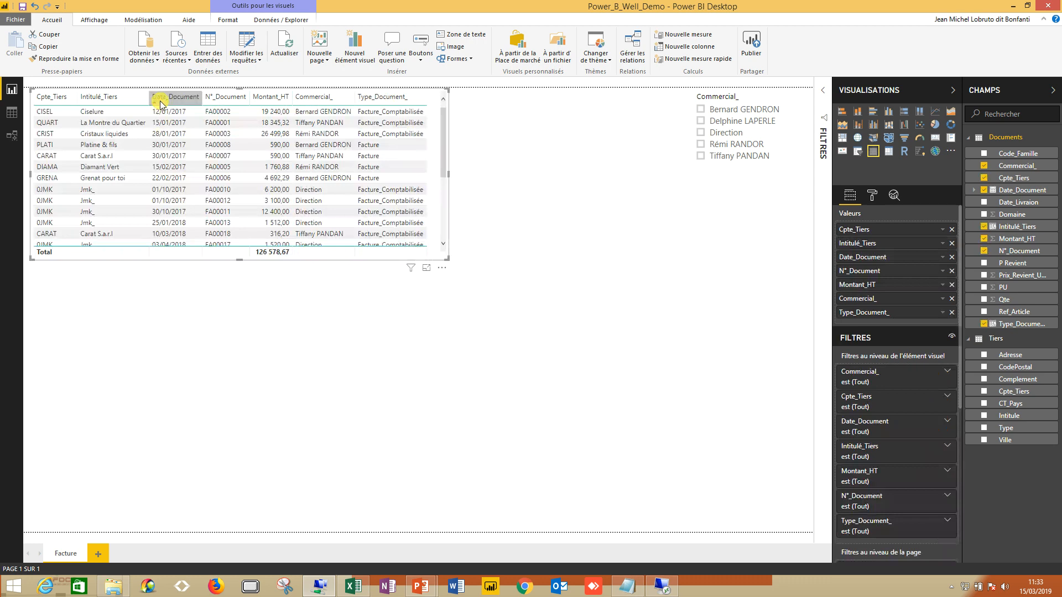
click(160, 101)
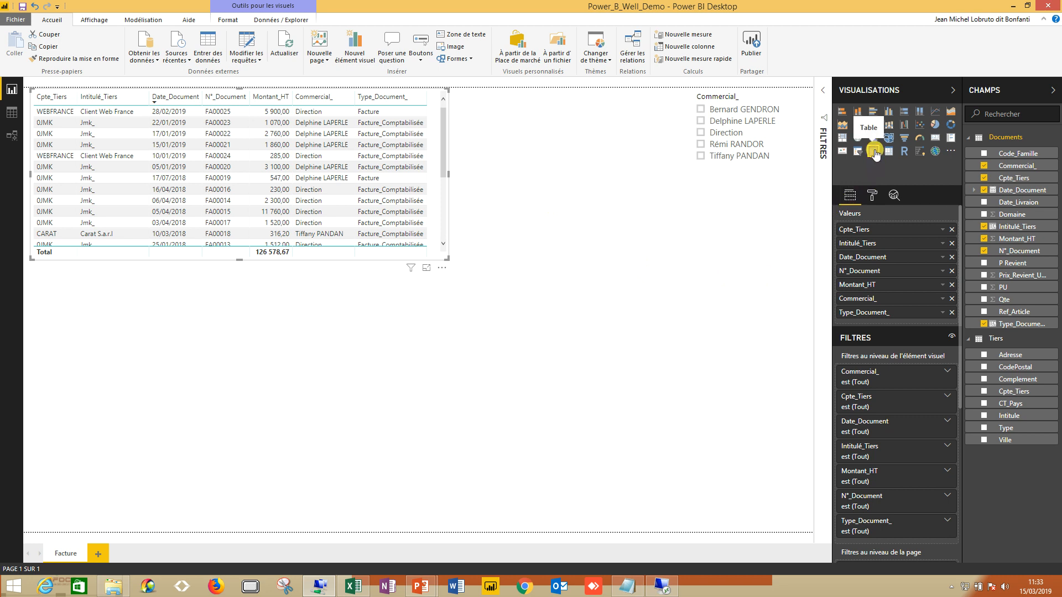
Create a second visual with Date_Document as a plain date instead of the date hierarchy, and convert it to a slicer
click(621, 271)
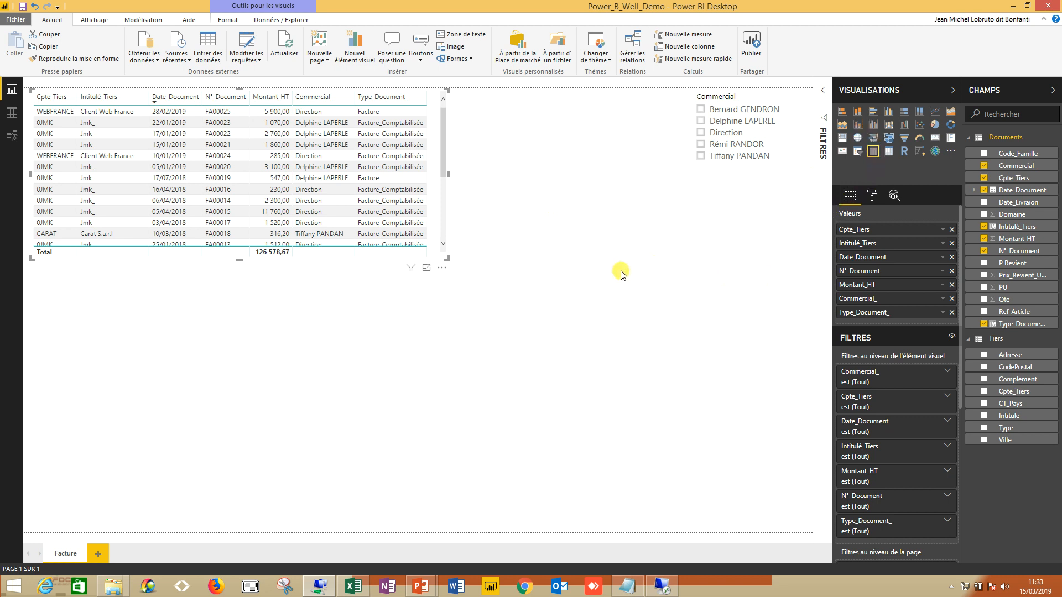
click(872, 154)
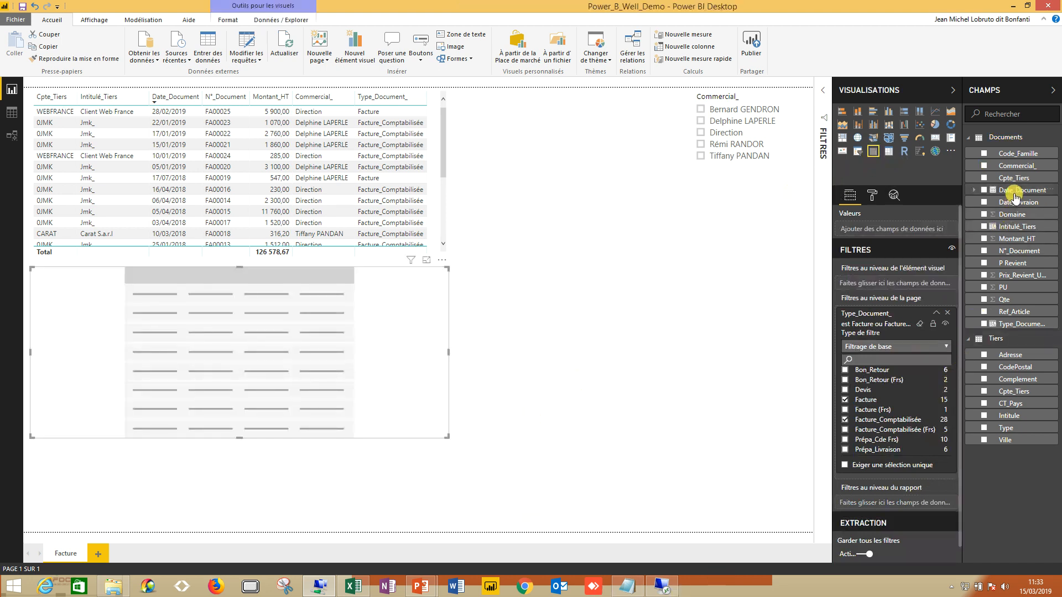
drag(1014, 195, 906, 229)
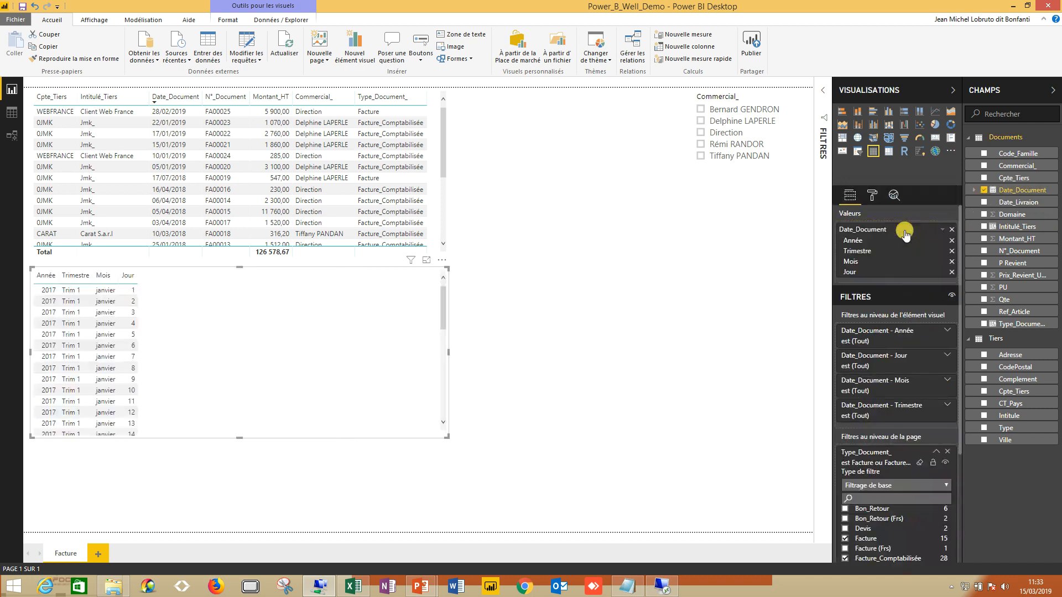
click(942, 231)
click(892, 291)
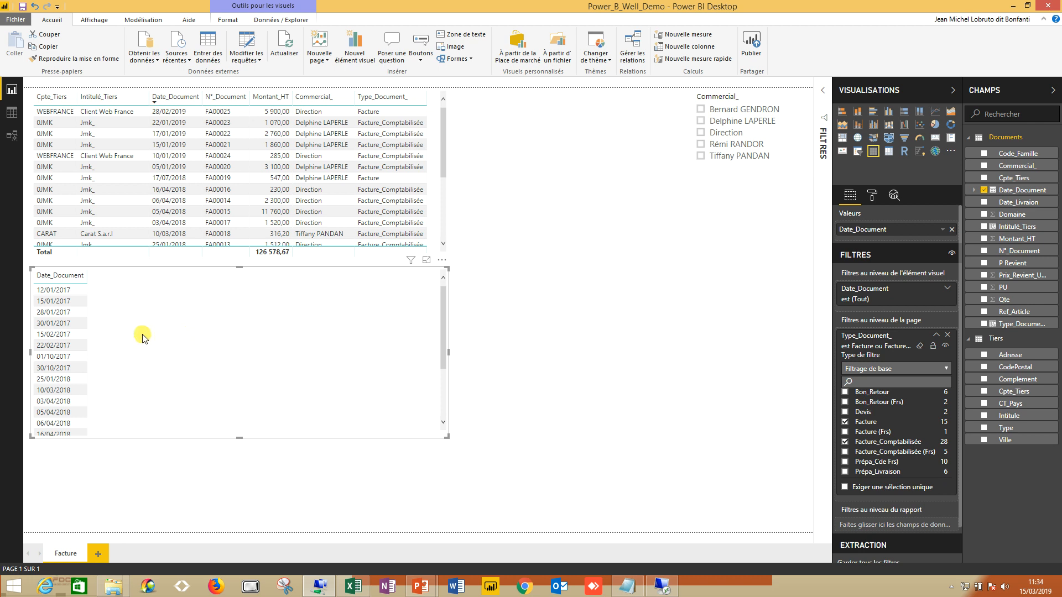
click(859, 152)
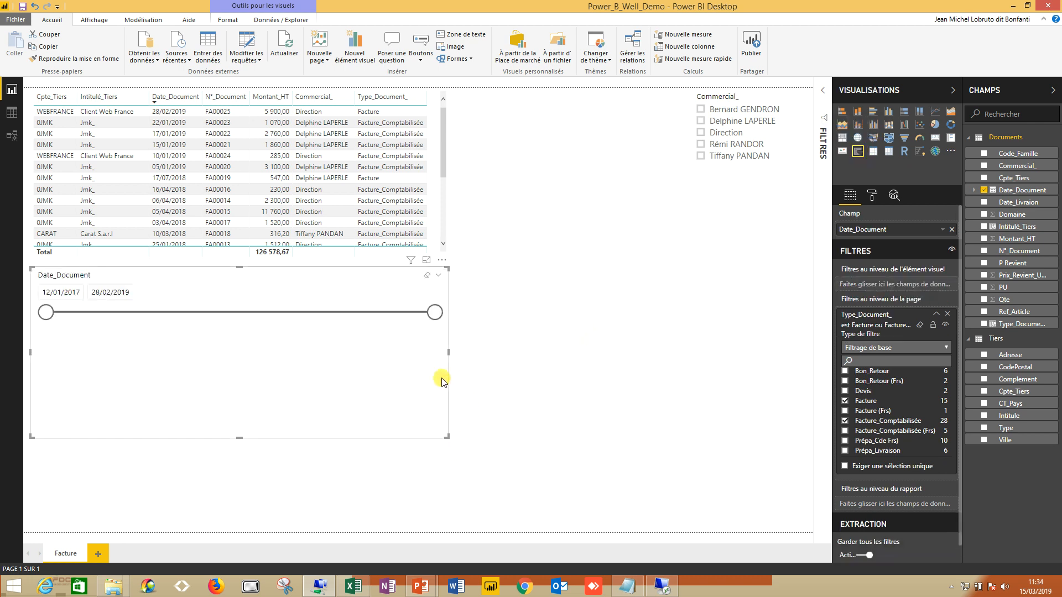
Set the Date_Document slicer's start date to 01/01/2019
click(58, 292)
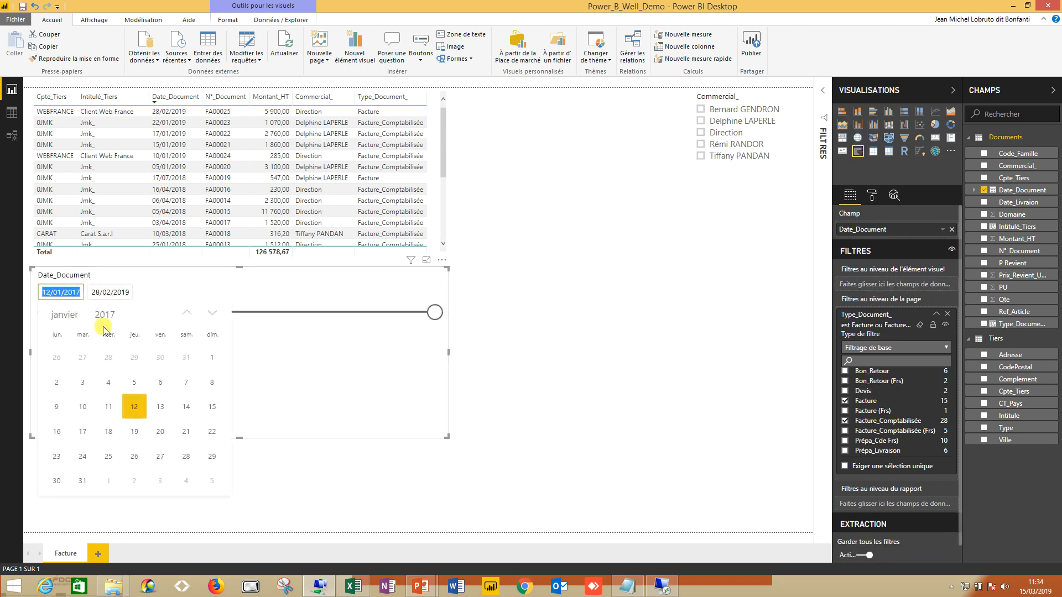
click(104, 318)
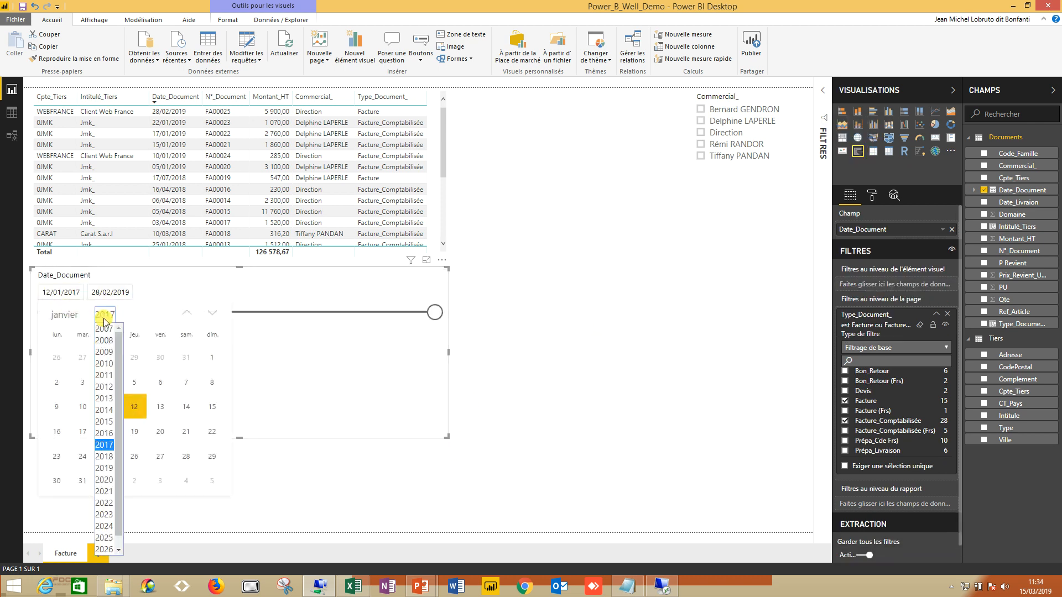
click(104, 468)
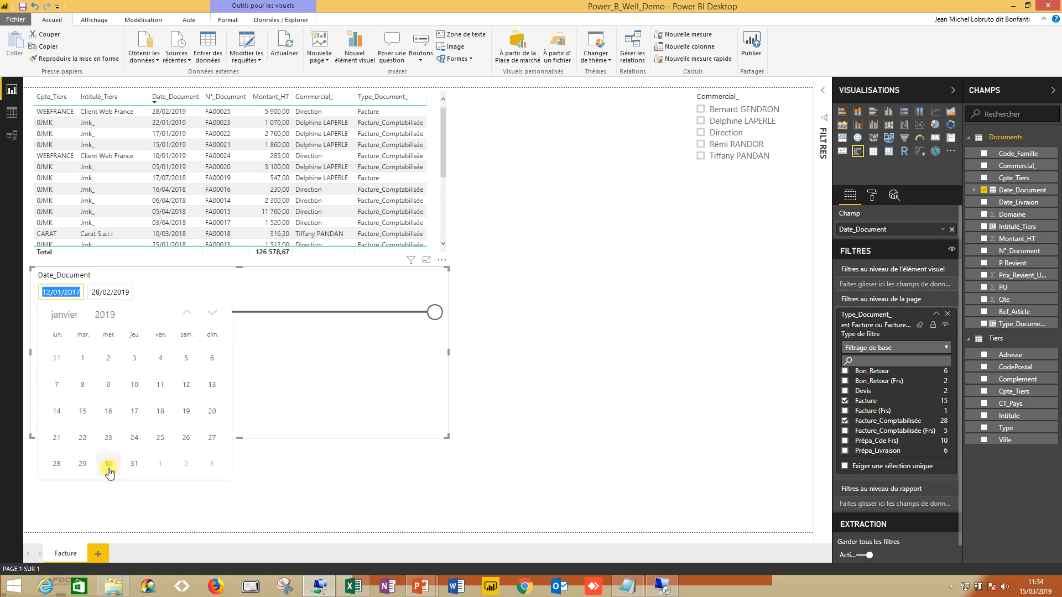
click(83, 360)
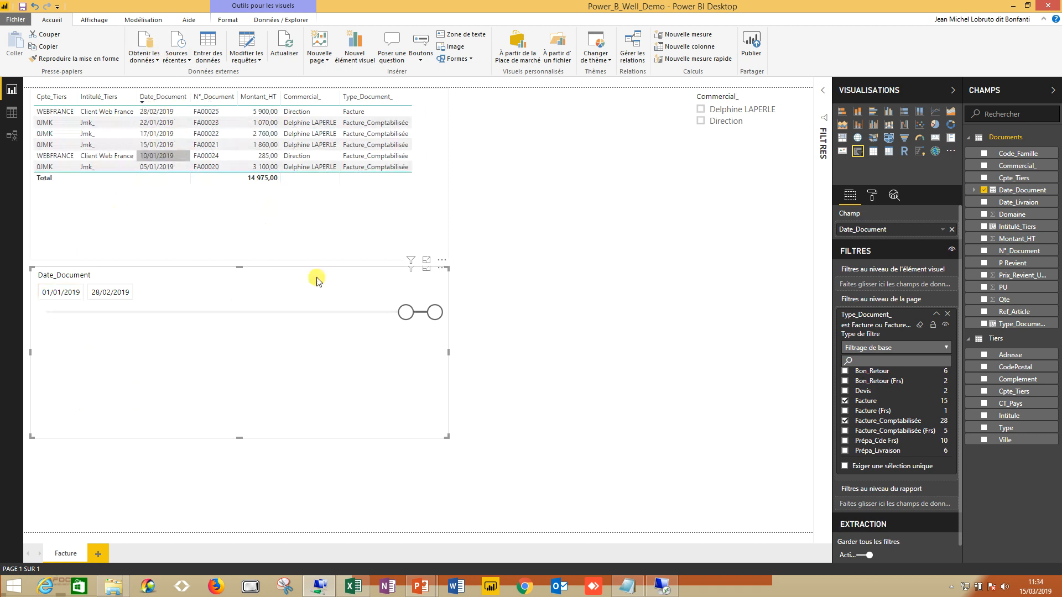
Place a smaller Date_Document slicer between the table and the Commercial_ slicer, and clear its date selection
drag(448, 351, 160, 319)
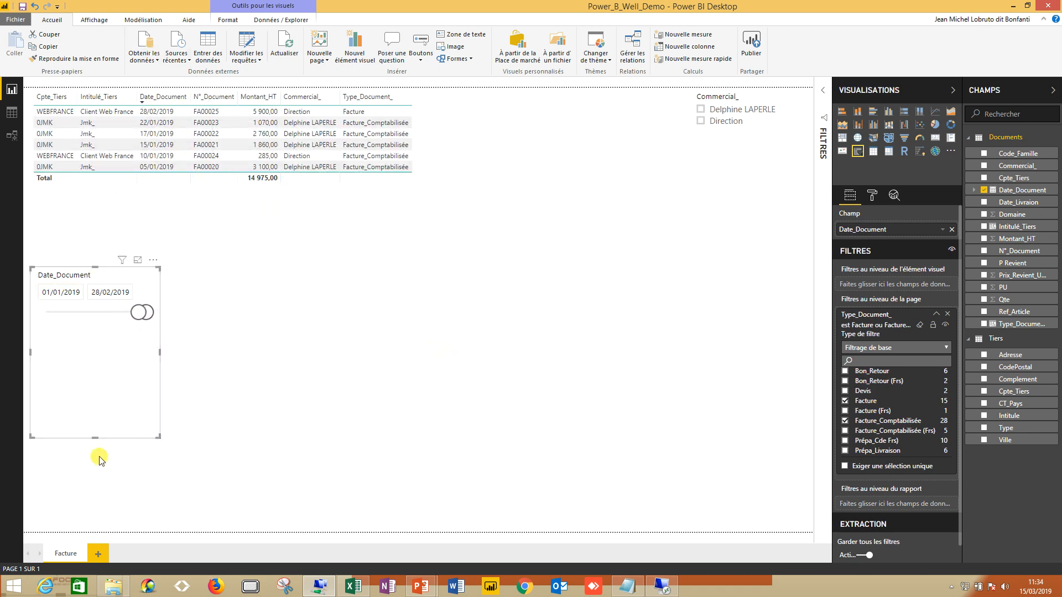
drag(94, 438, 92, 332)
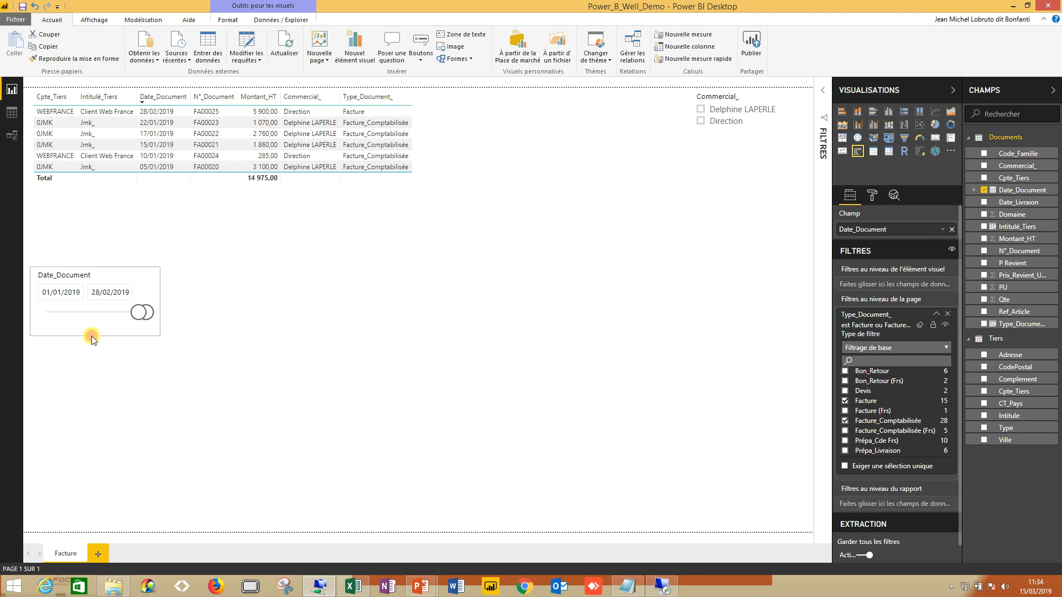
drag(126, 279, 601, 69)
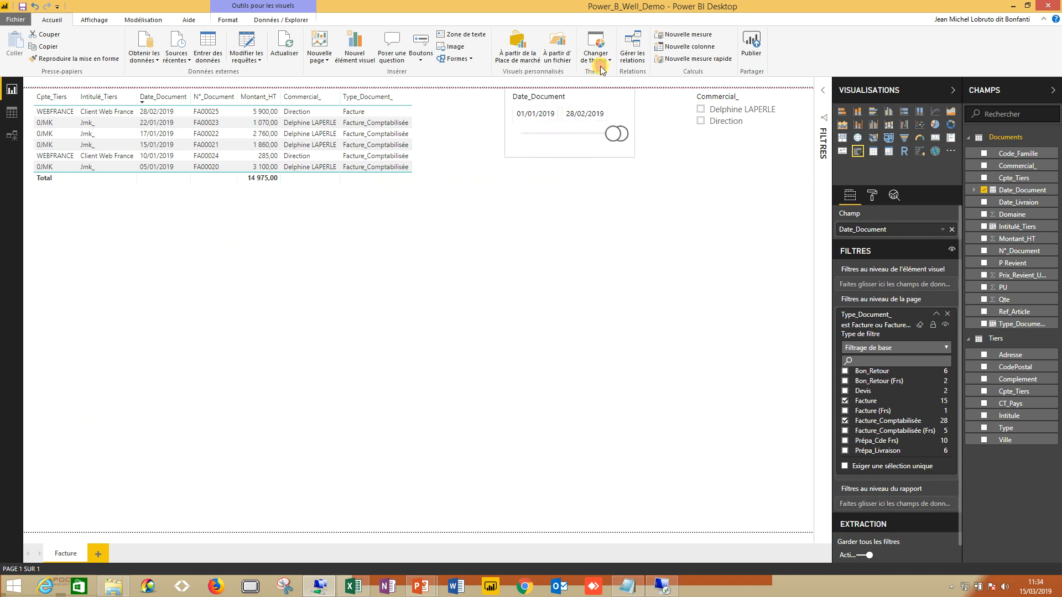
click(575, 221)
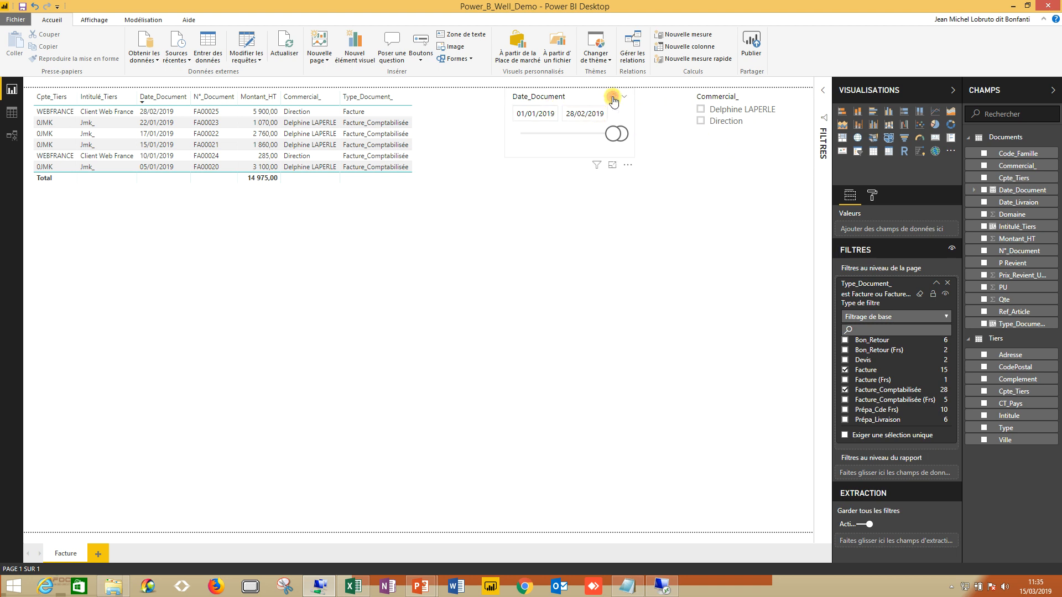
click(613, 102)
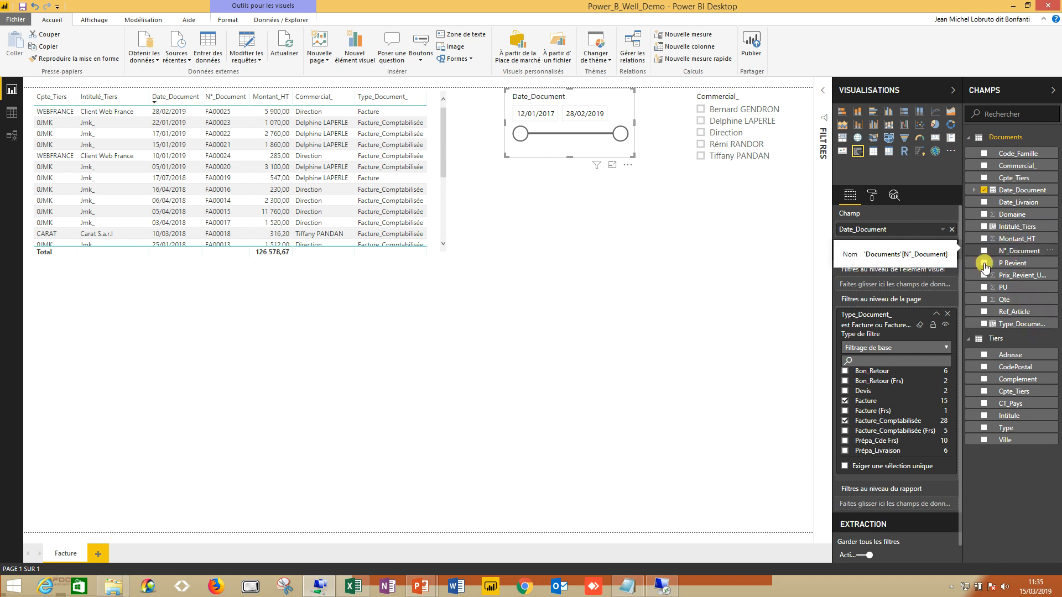
Add a calculated column to the Documents table with the formula Marge = [Montant_HT]-[P Revient]
click(11, 114)
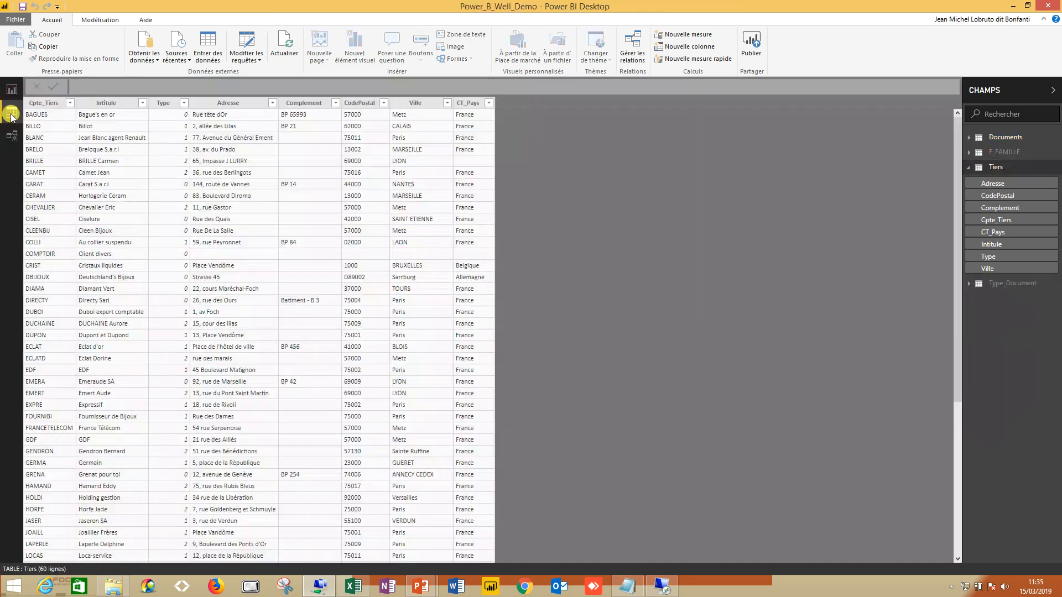
click(998, 142)
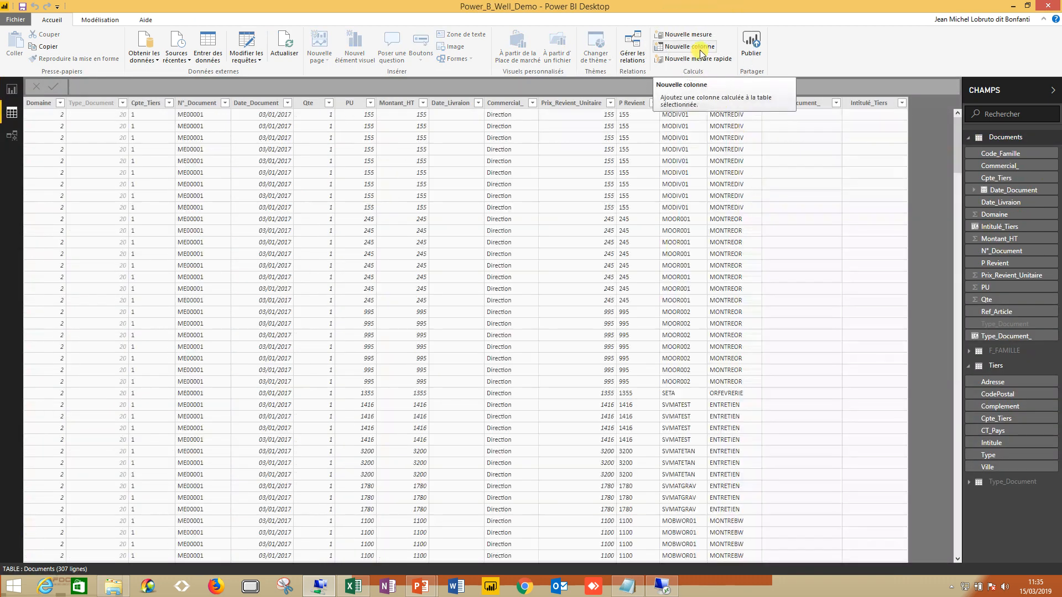
click(701, 51)
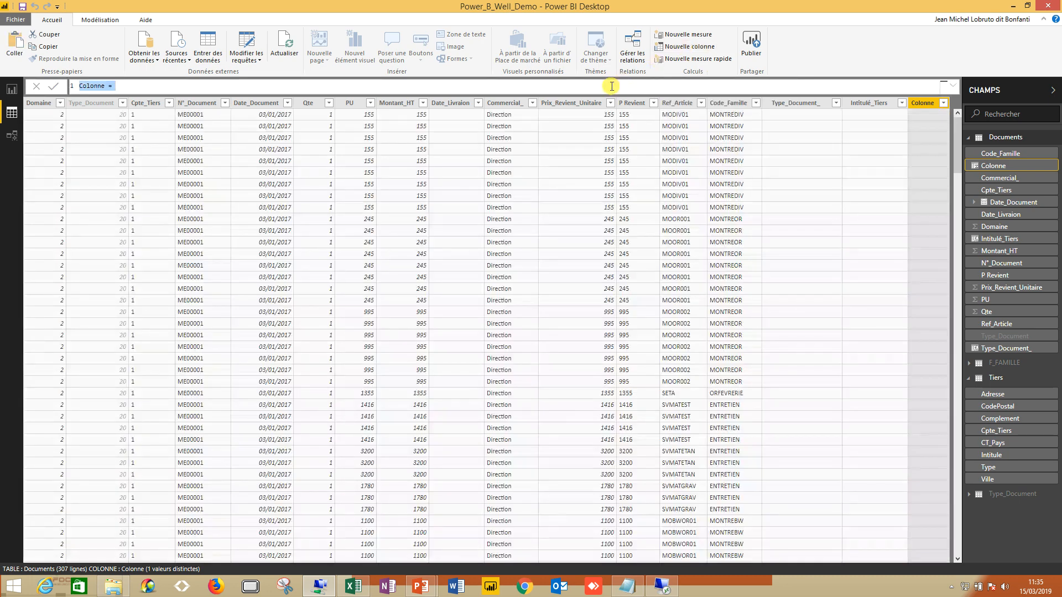
text(Marge = [mon)
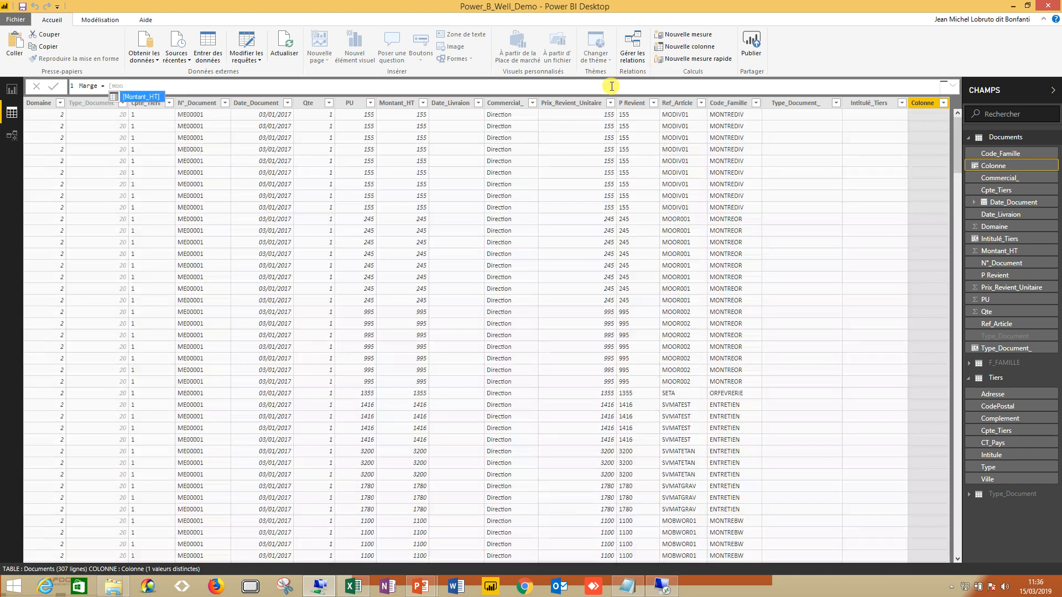
click(147, 98)
text(-)
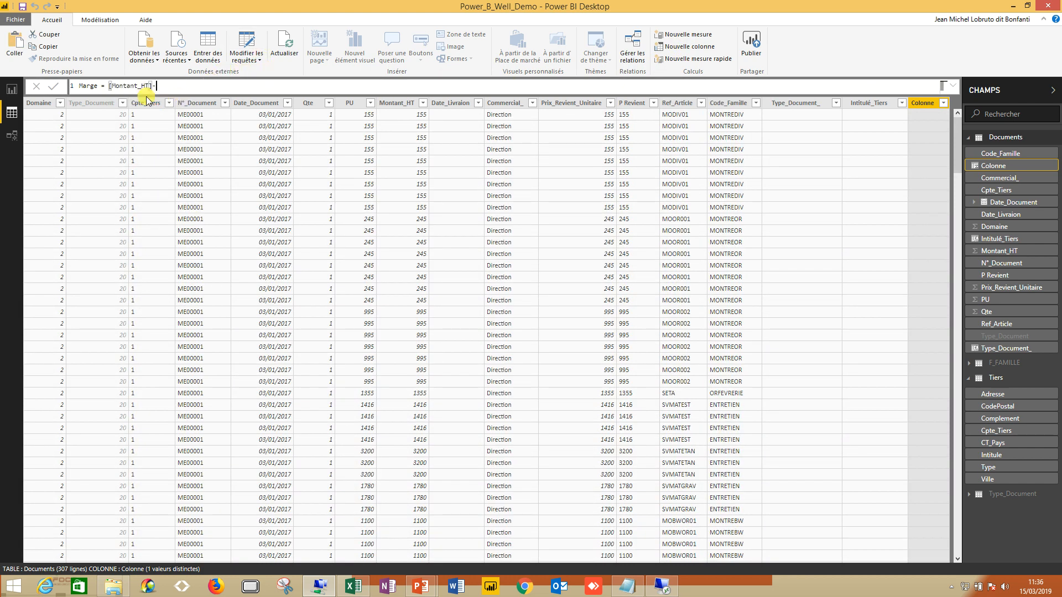
text([p)
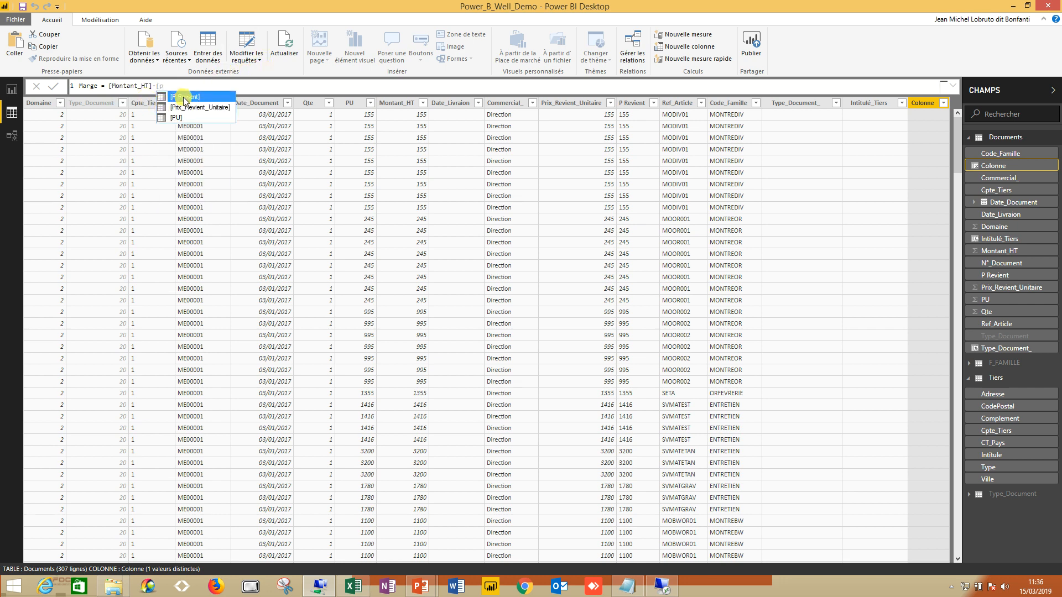
click(184, 98)
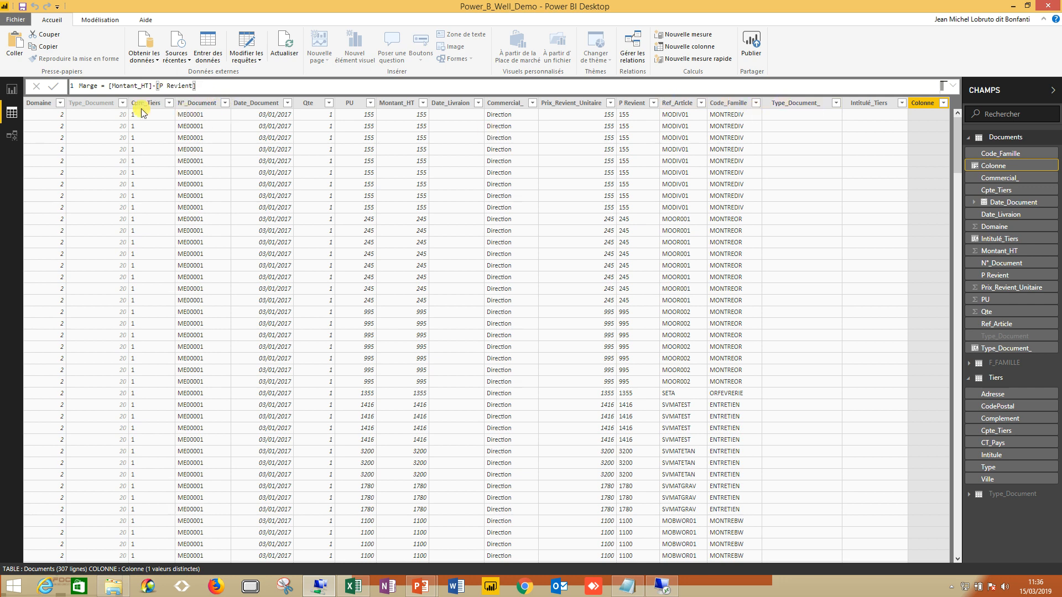
click(53, 86)
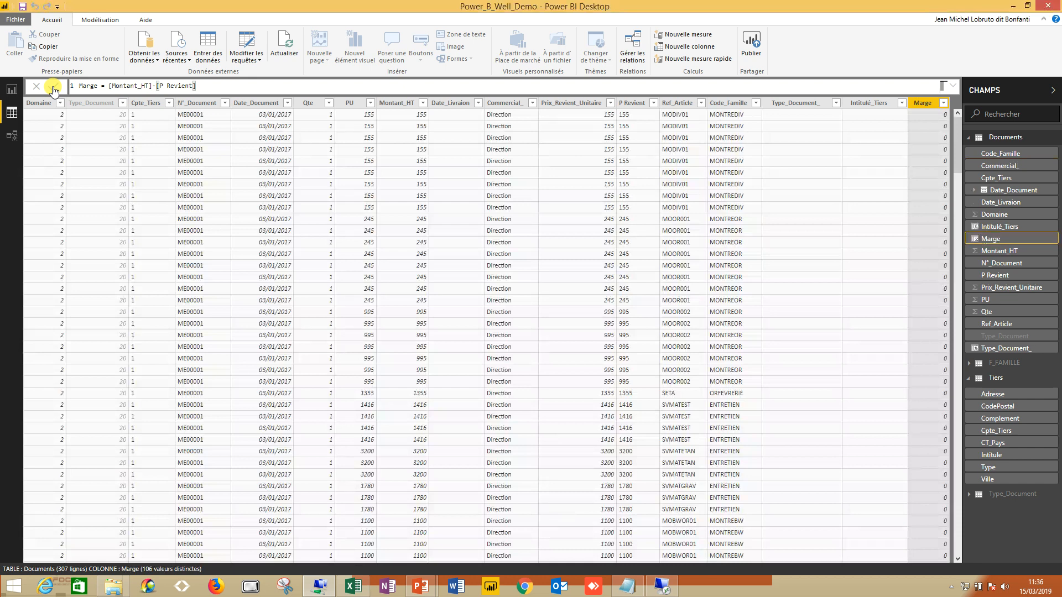
Add Marge to the report page's invoice table, widen the table to fit it, and place Marge directly after Montant_HT
click(13, 92)
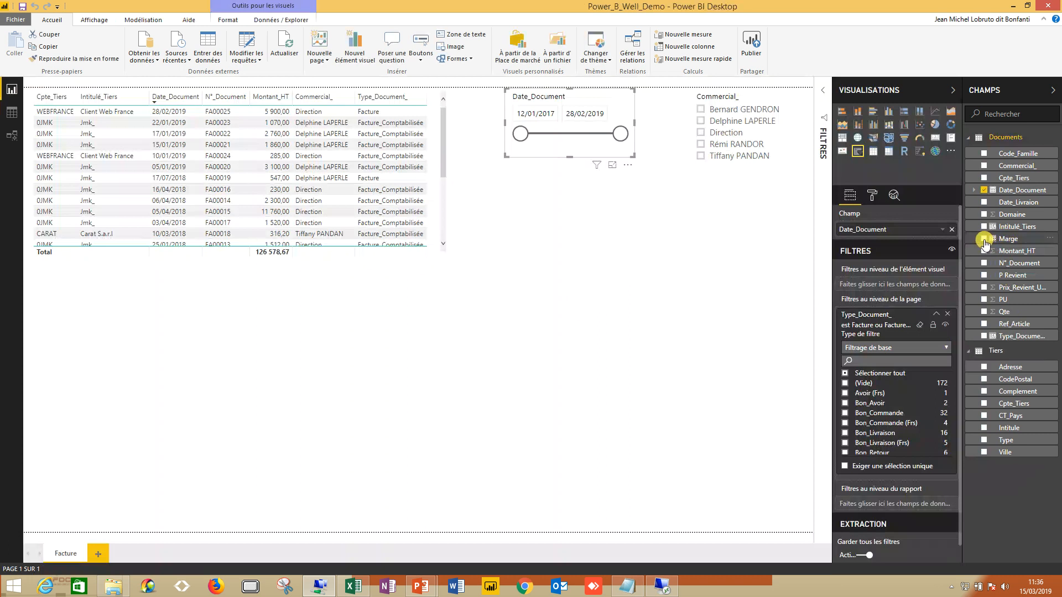
click(440, 209)
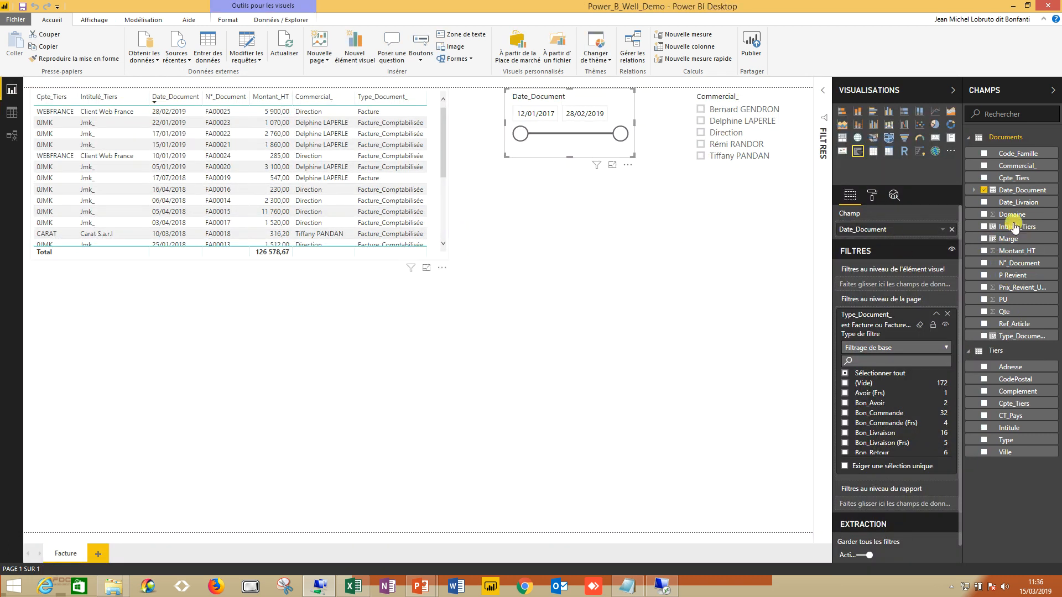
click(984, 240)
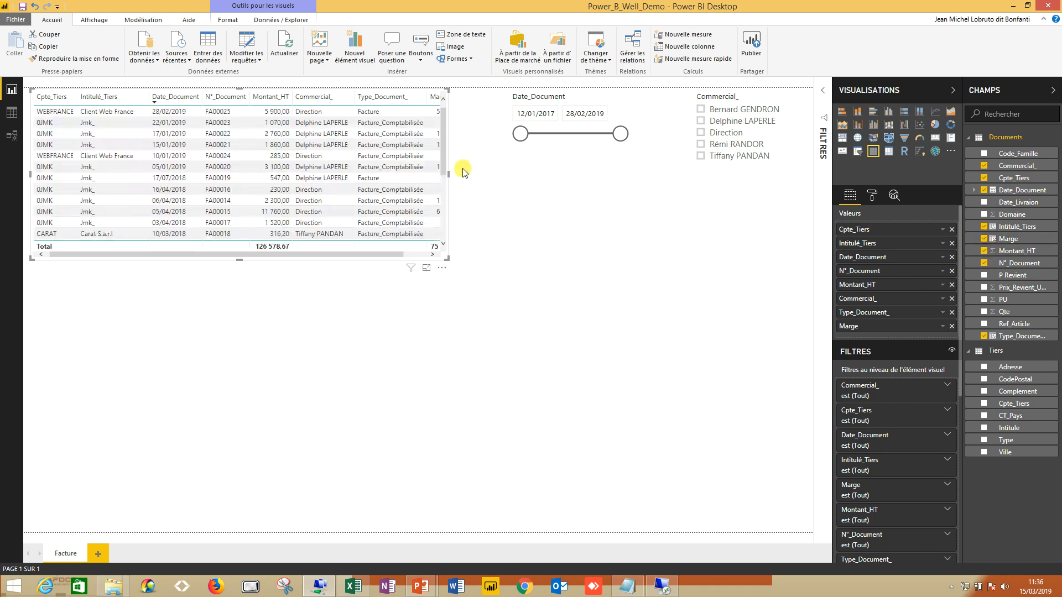
drag(451, 176, 489, 181)
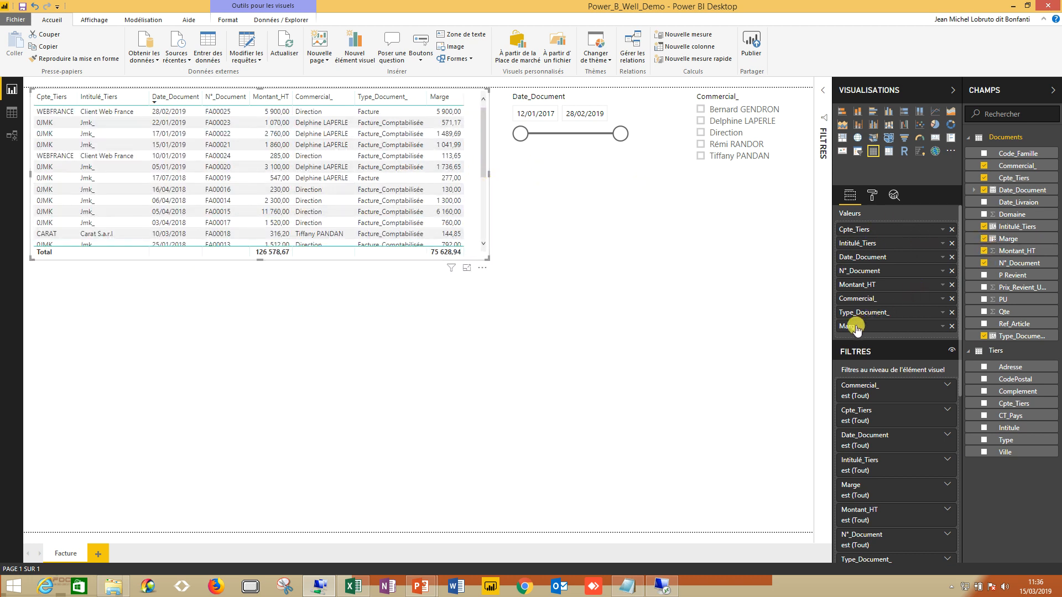
drag(856, 329, 856, 297)
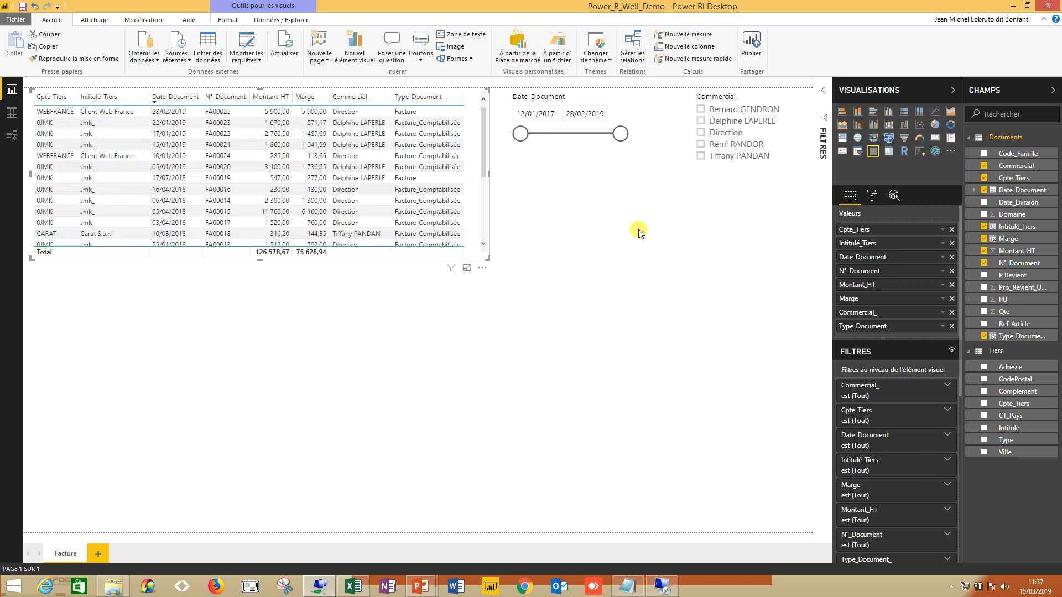
Create a card visual from N°_Document and summarize it as Nombre (éléments distincts)
click(639, 232)
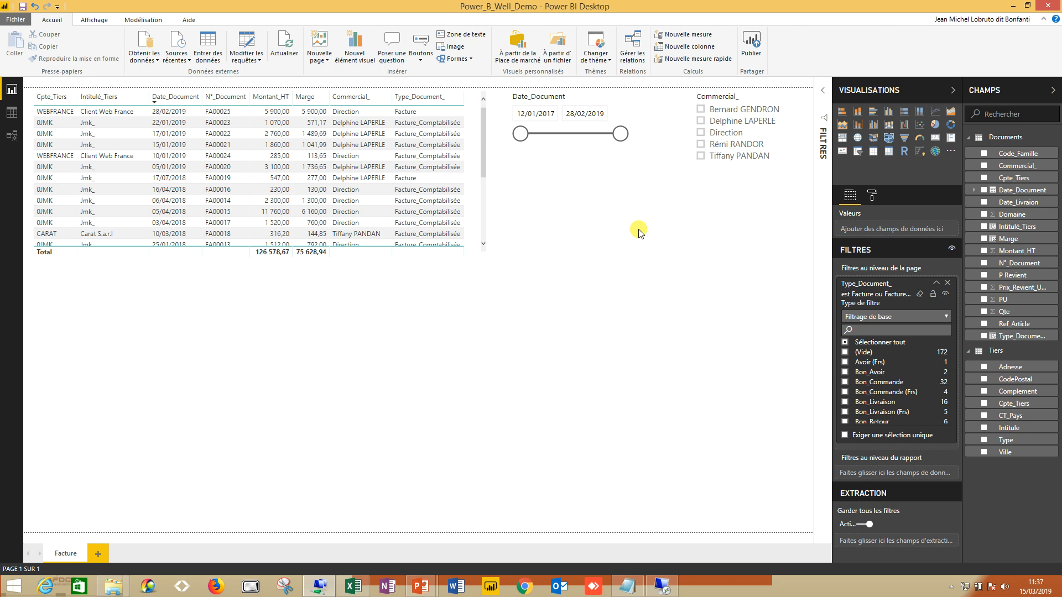
click(935, 139)
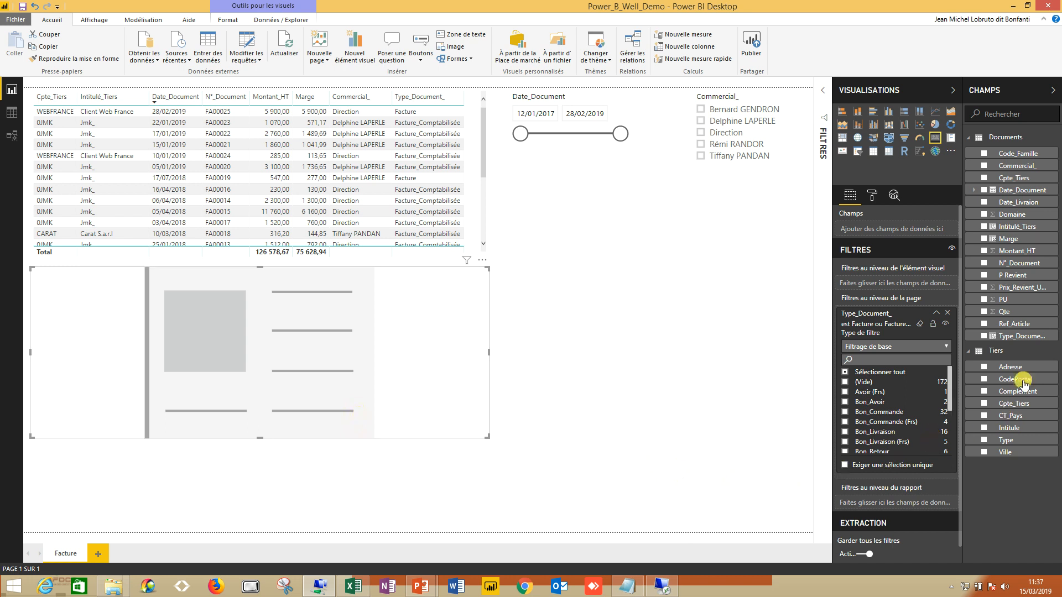
drag(1021, 263, 895, 229)
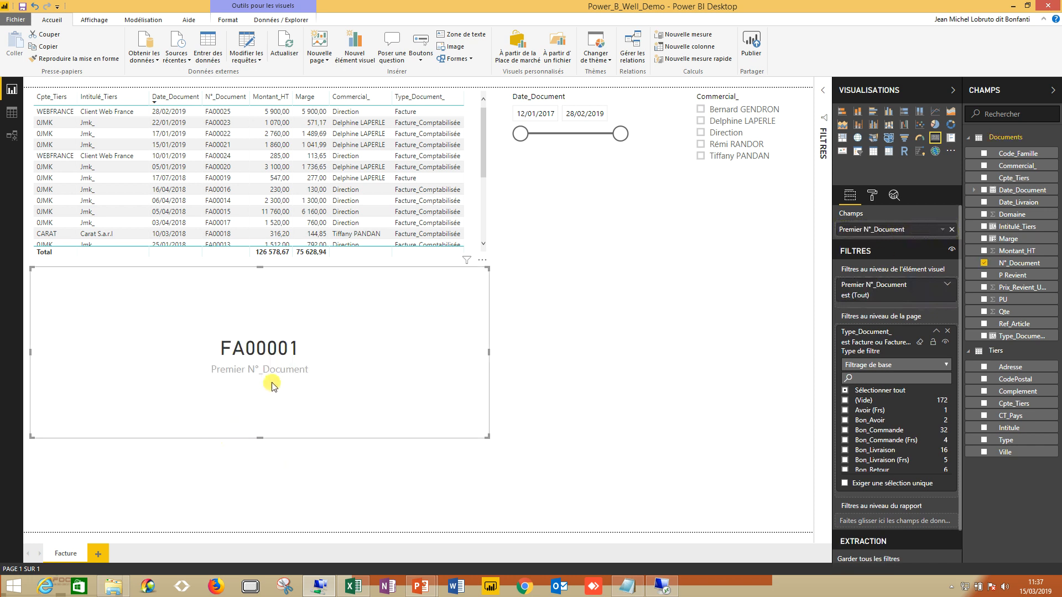
click(943, 231)
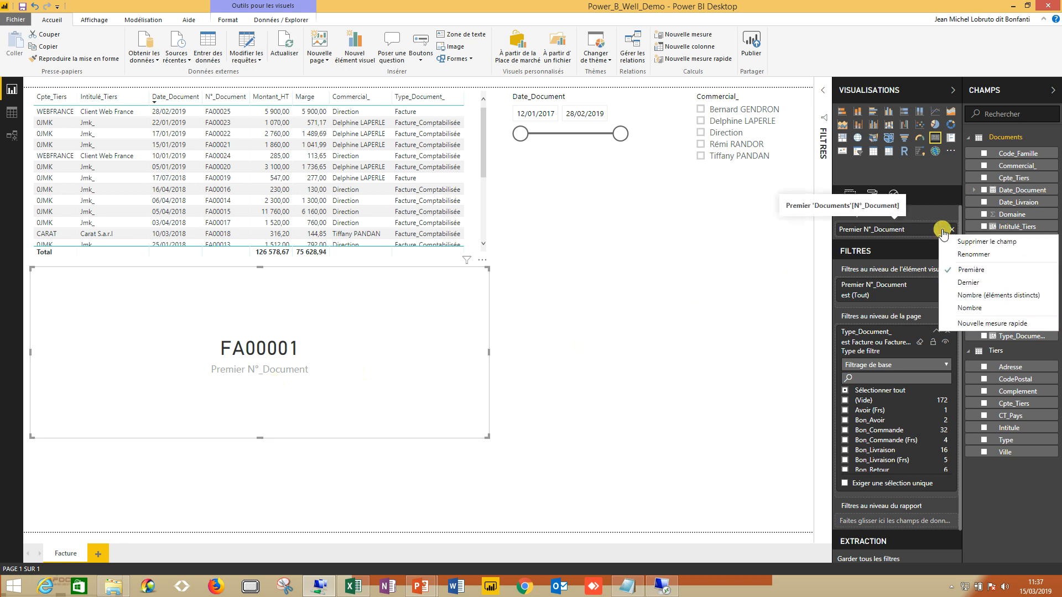
click(962, 296)
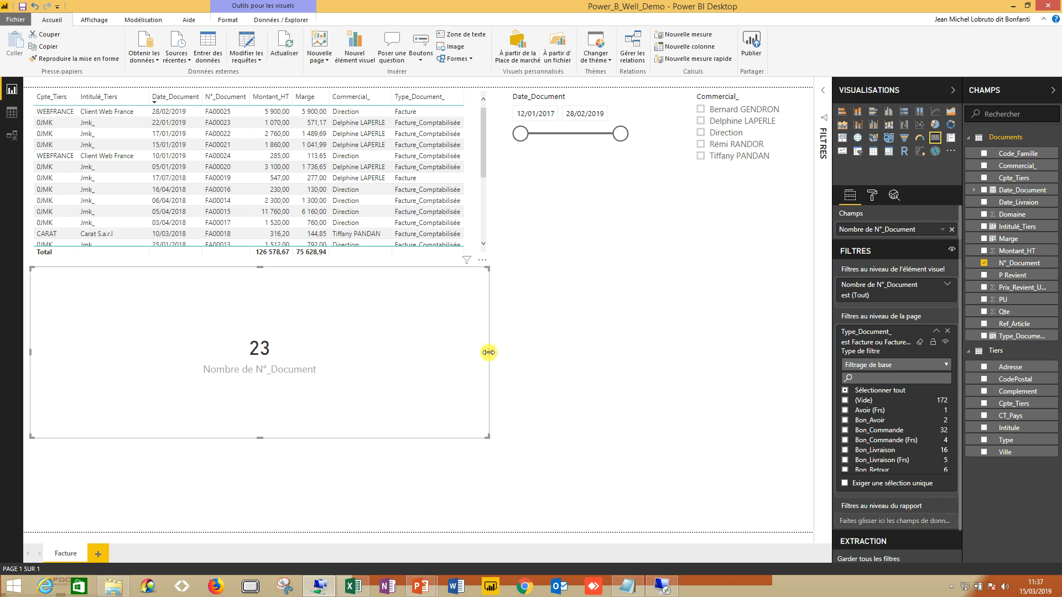
Shrink the document-count card to a small box and place it below the Date_Document slicer
drag(488, 352, 135, 334)
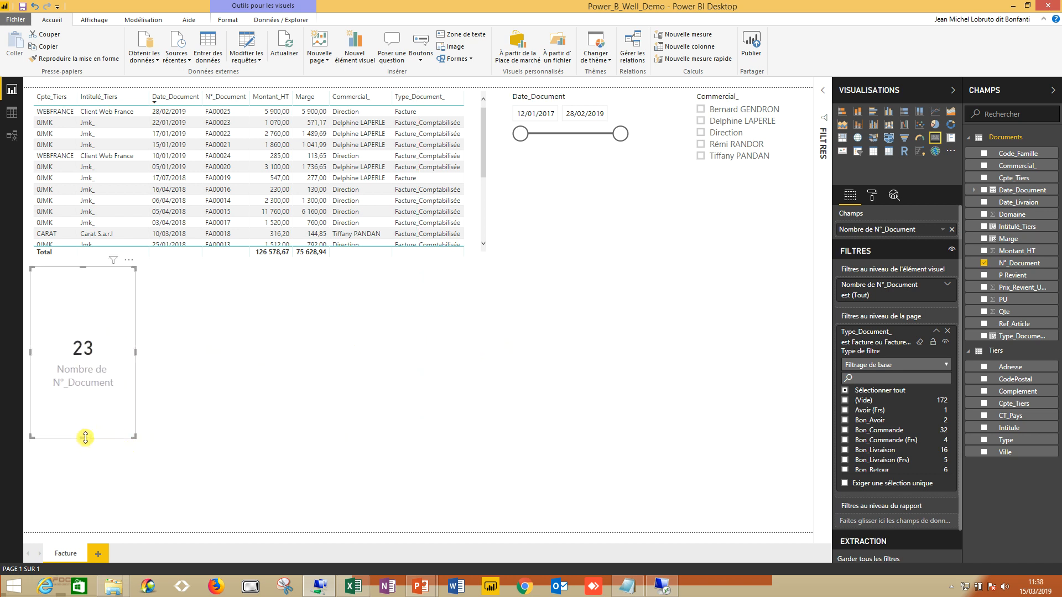
drag(85, 437, 85, 336)
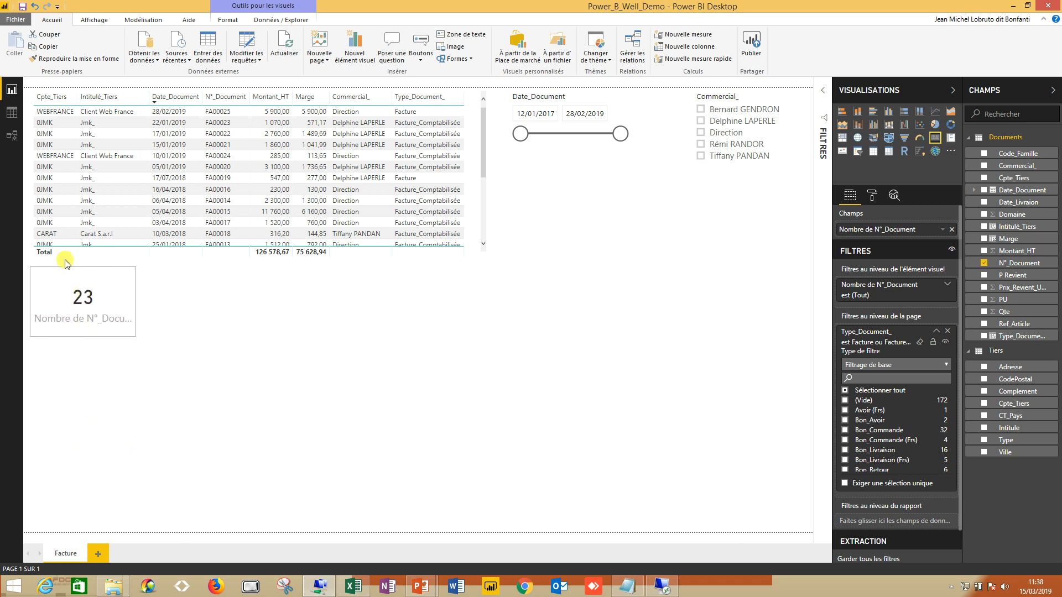
drag(53, 276, 552, 200)
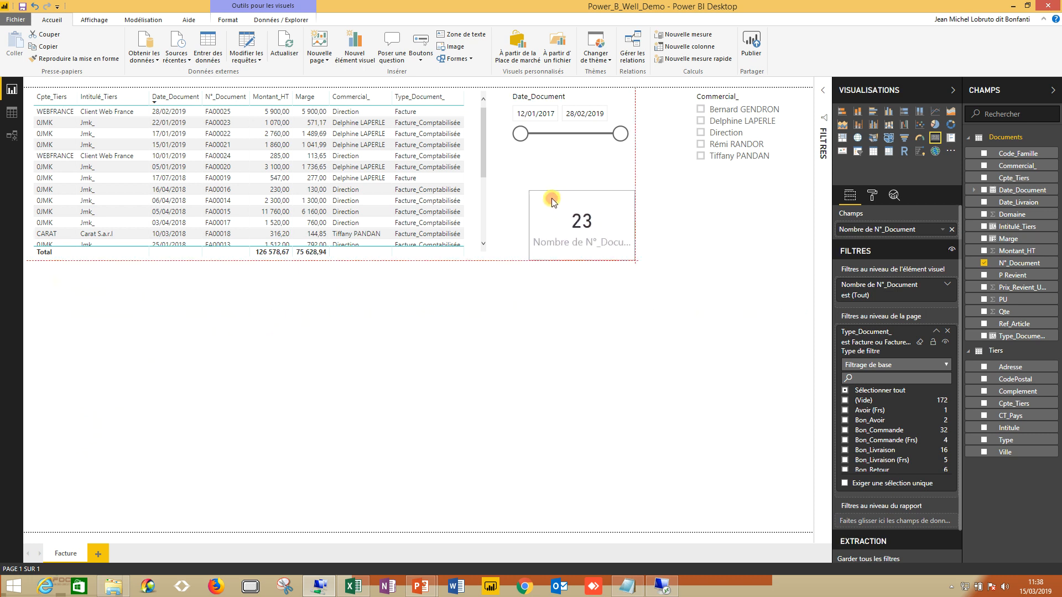
click(580, 296)
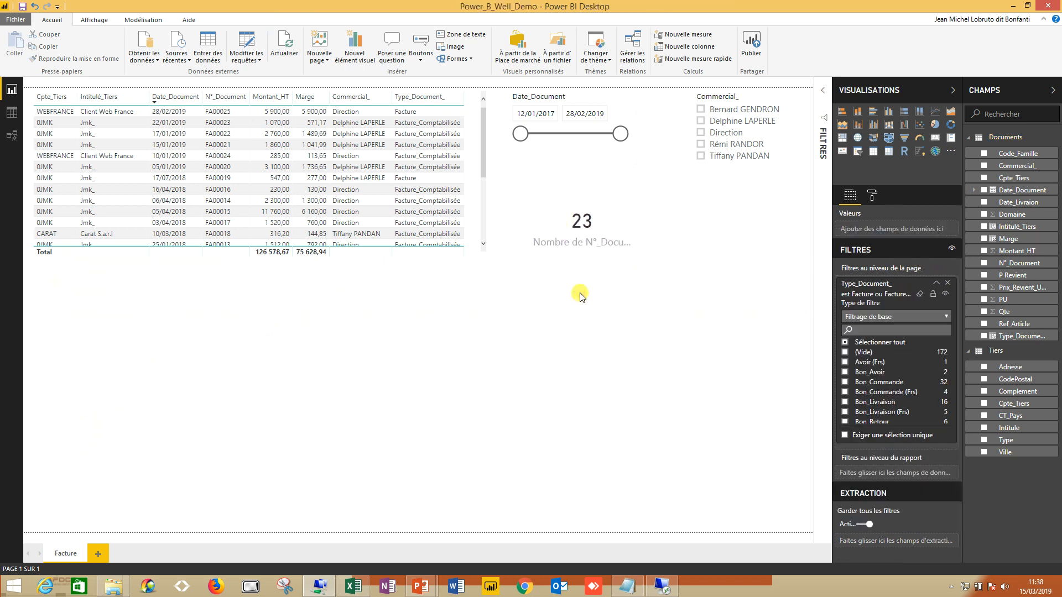
Turn off the card's category label and turn on its title with the text "Nombre de documents"
click(603, 224)
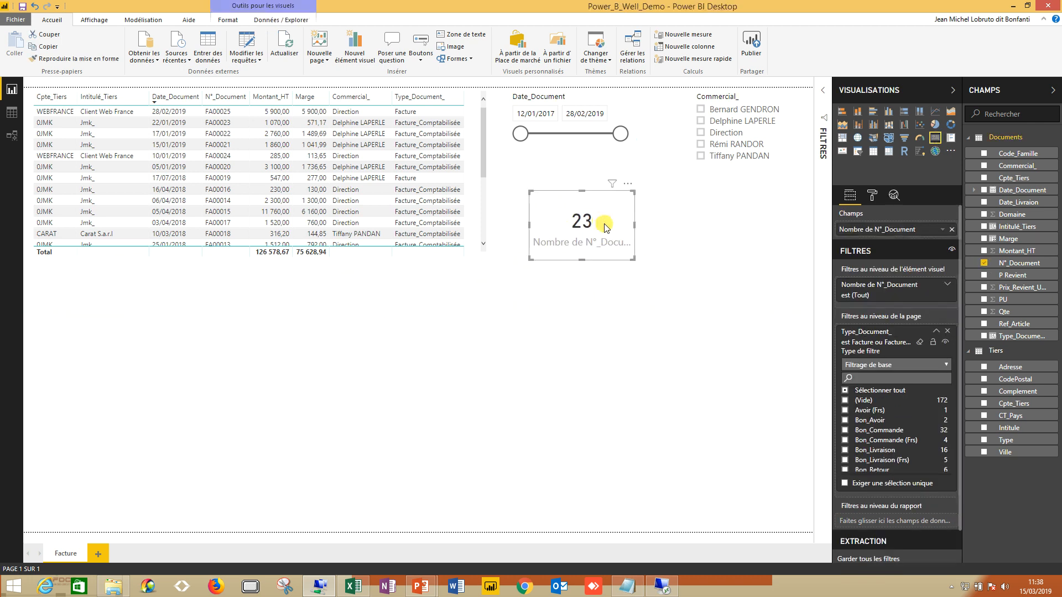
click(875, 196)
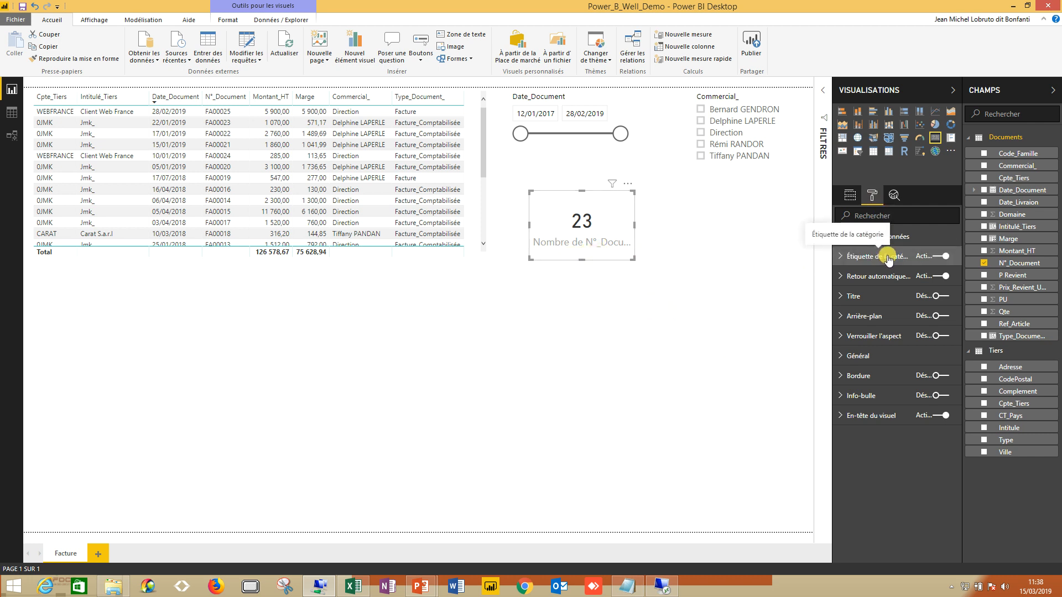
click(925, 259)
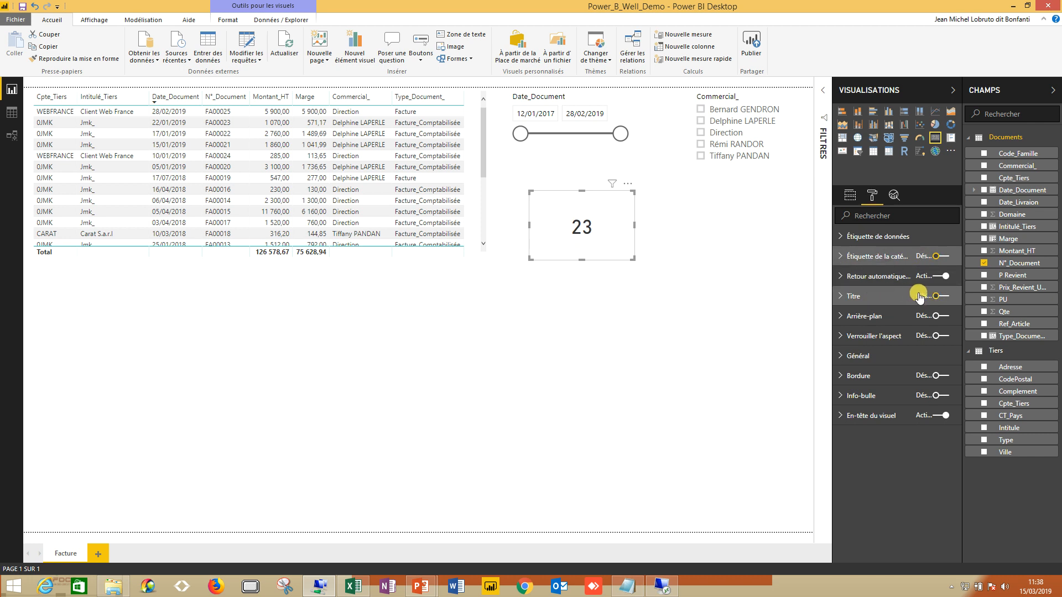
click(905, 296)
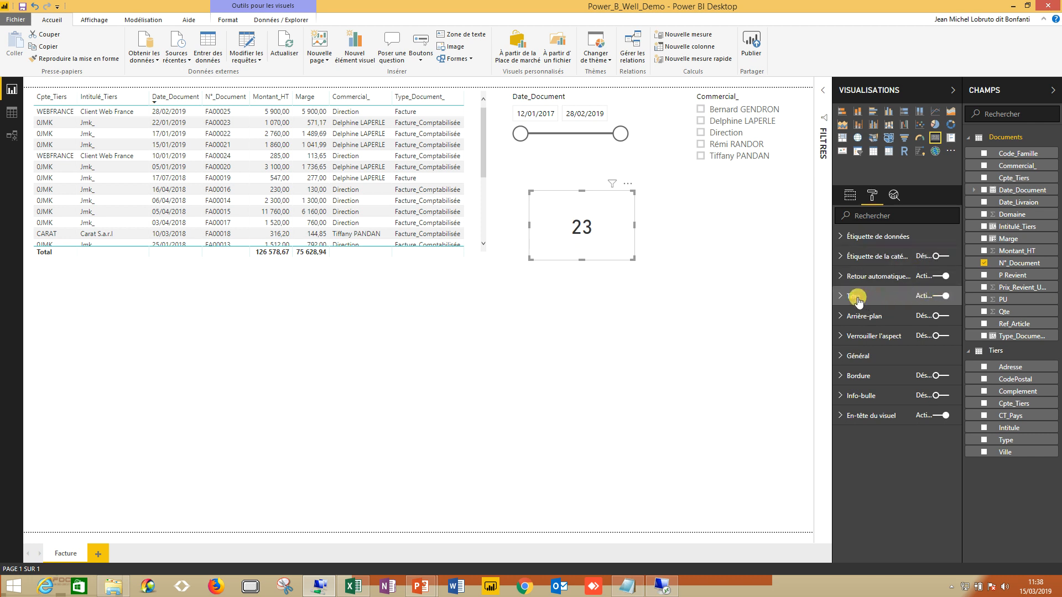
click(858, 299)
click(865, 327)
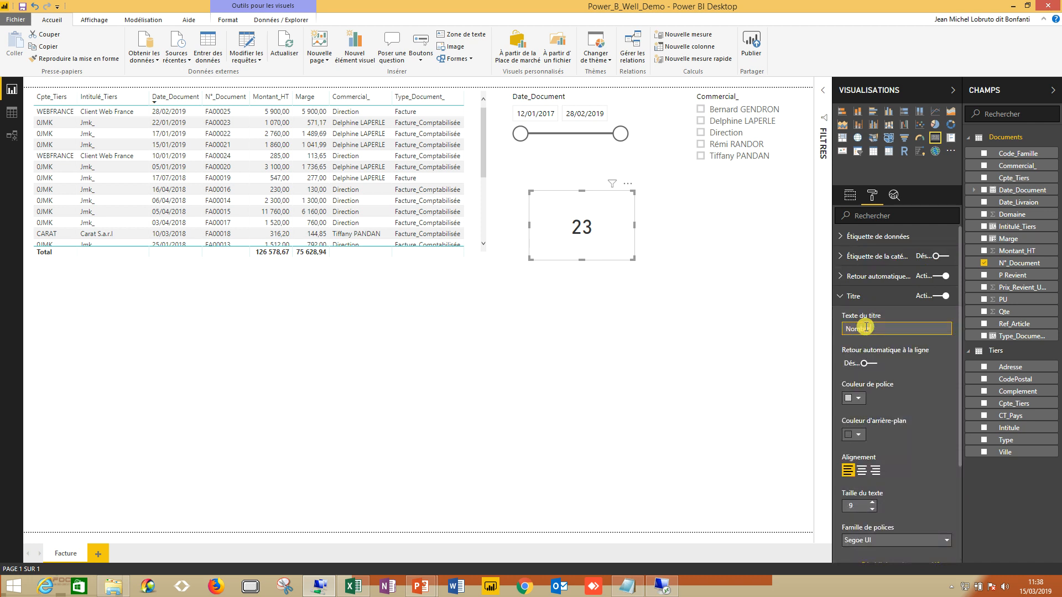
text(cu)
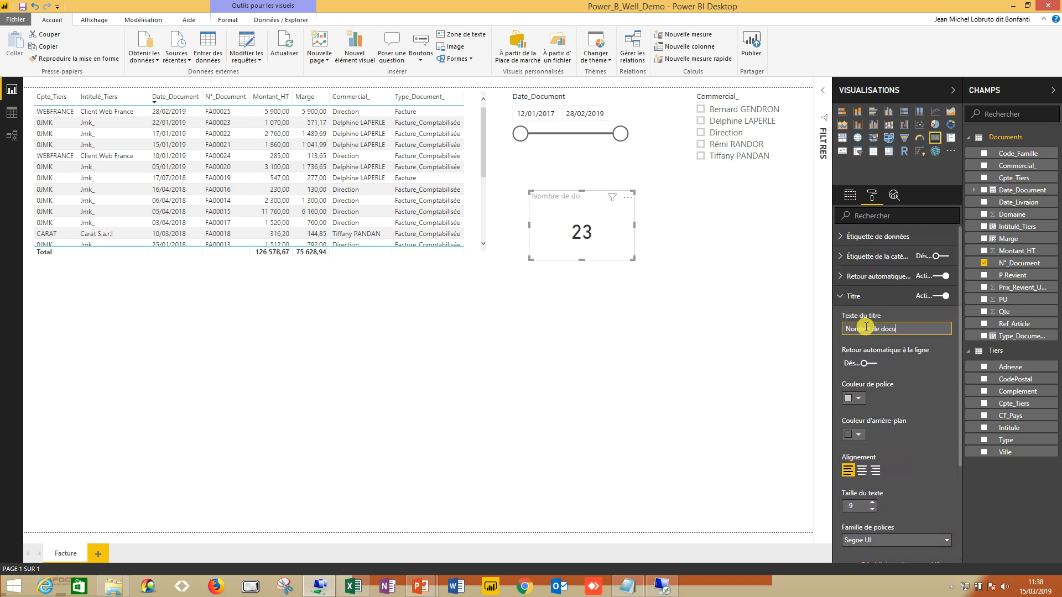
text(ments)
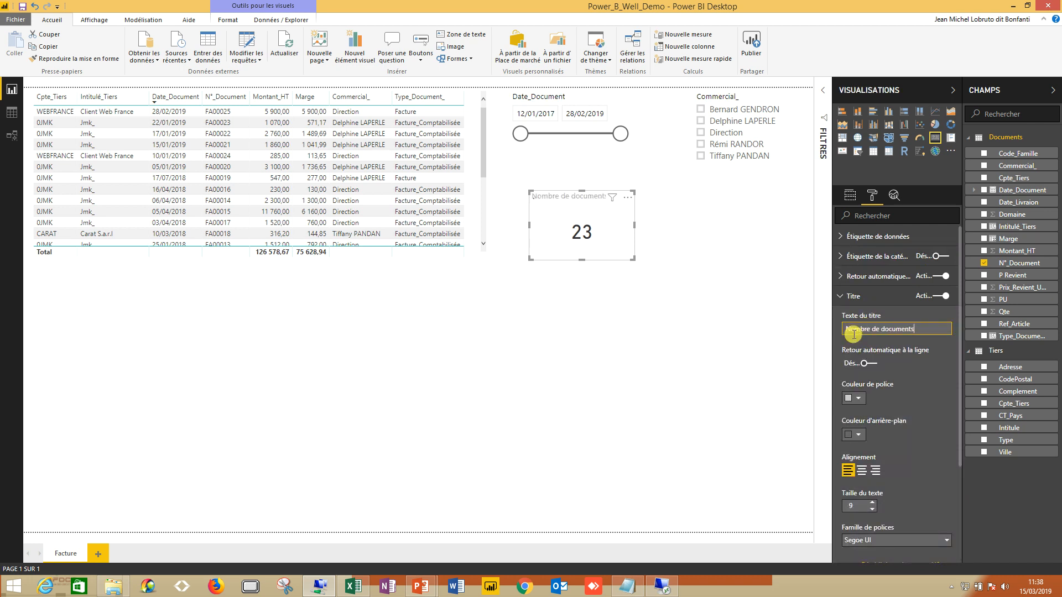
Format the card's title with a dark red font, a light background colour and centred alignment
click(859, 398)
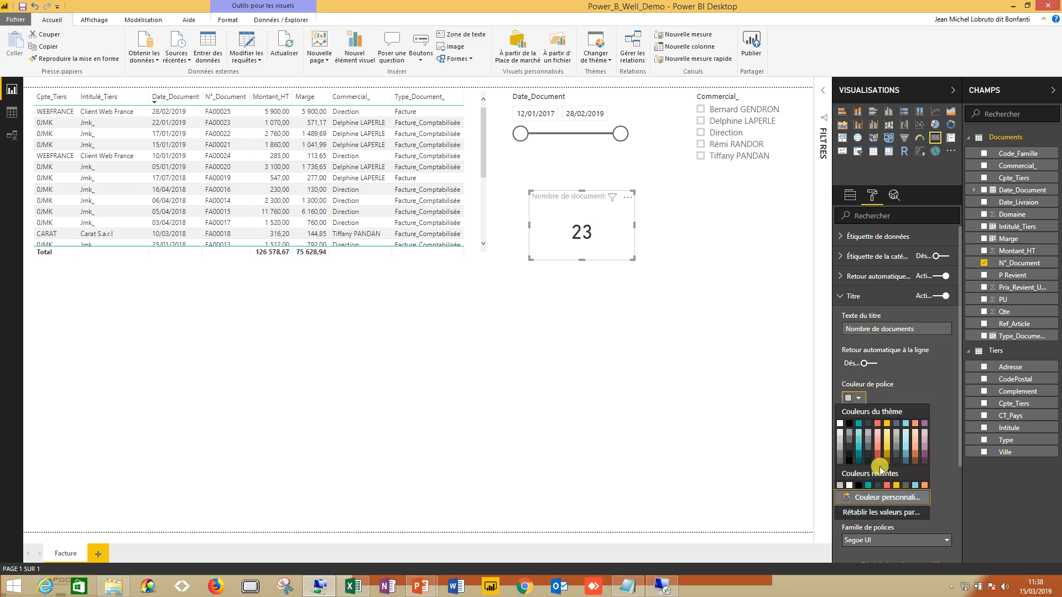
click(877, 464)
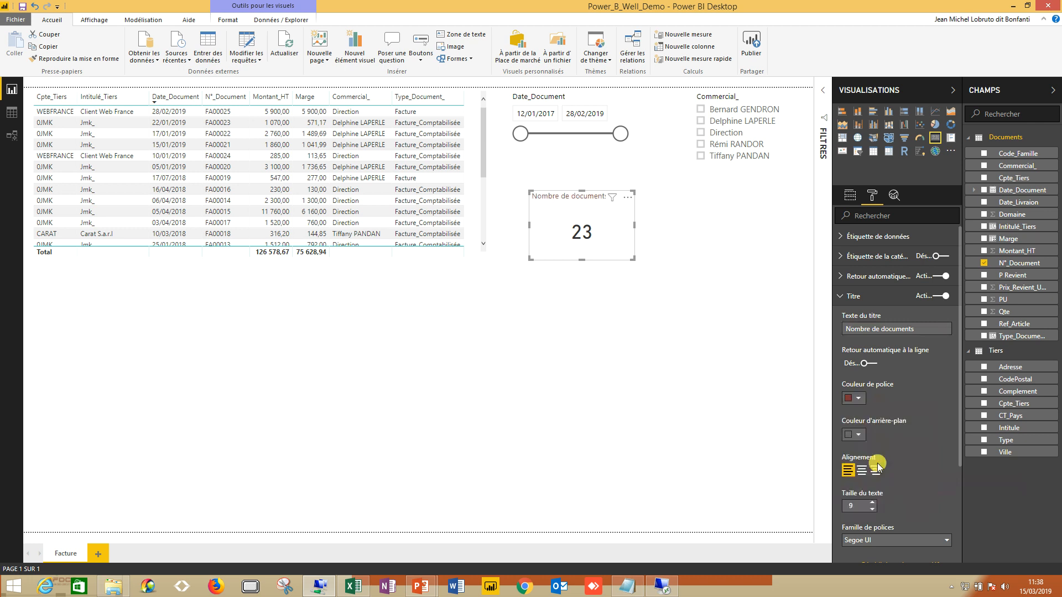
click(860, 434)
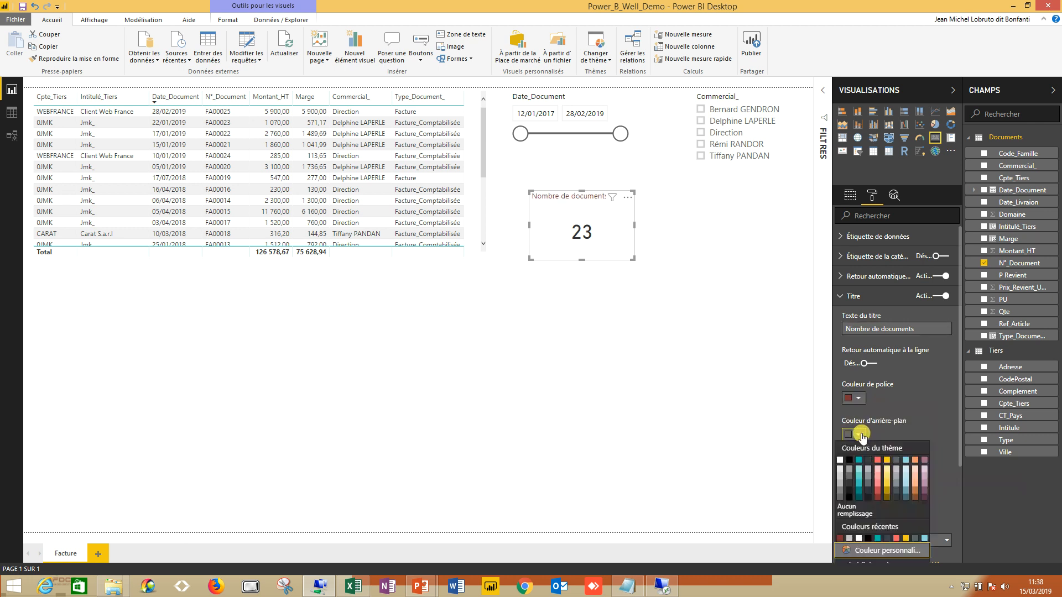
click(841, 465)
click(863, 470)
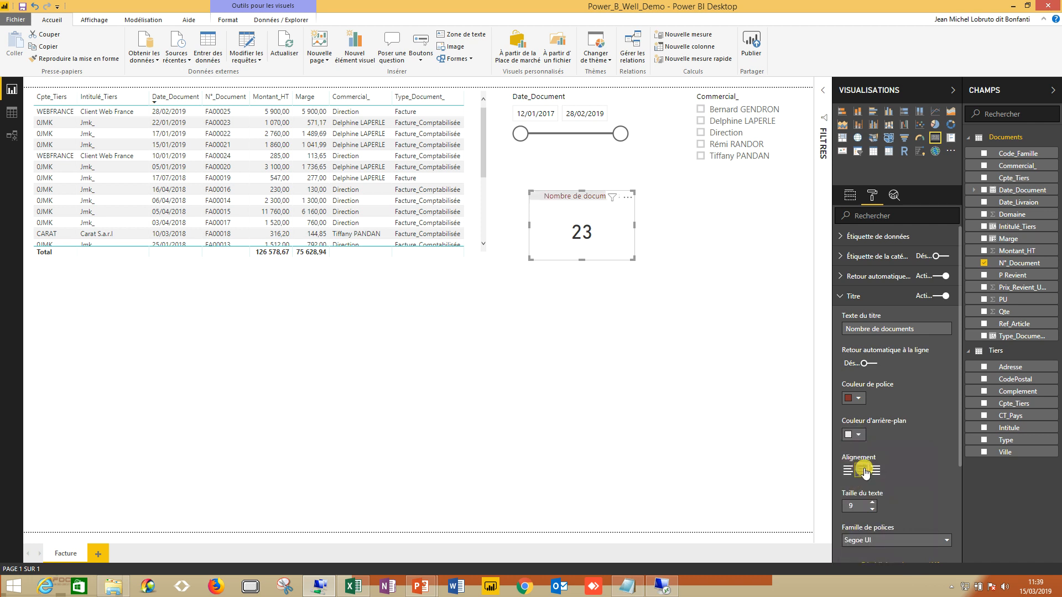
click(840, 296)
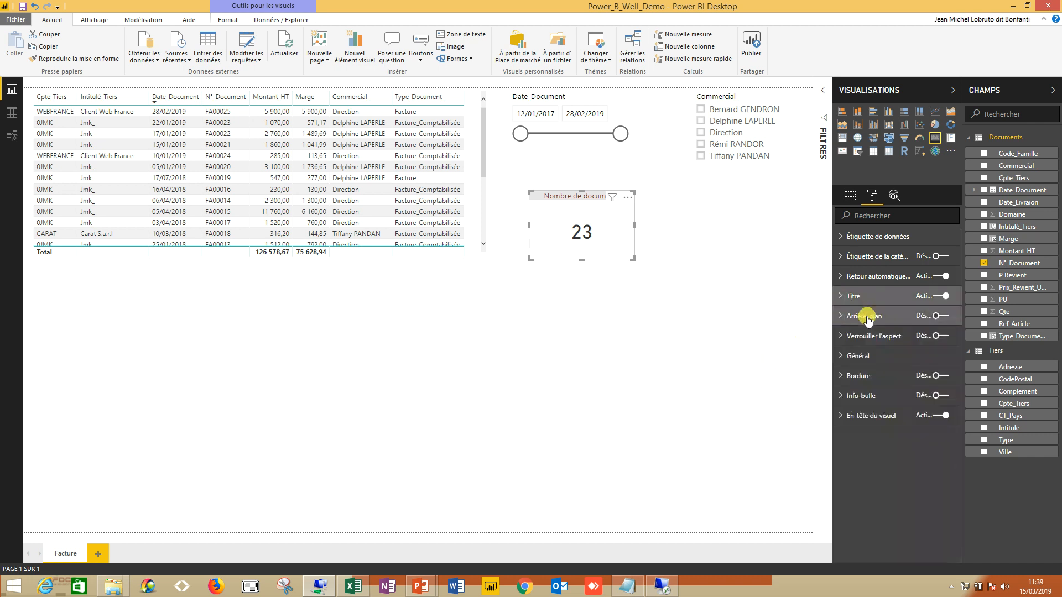
Turn on the document-count card's background and give it a light teal colour
click(925, 316)
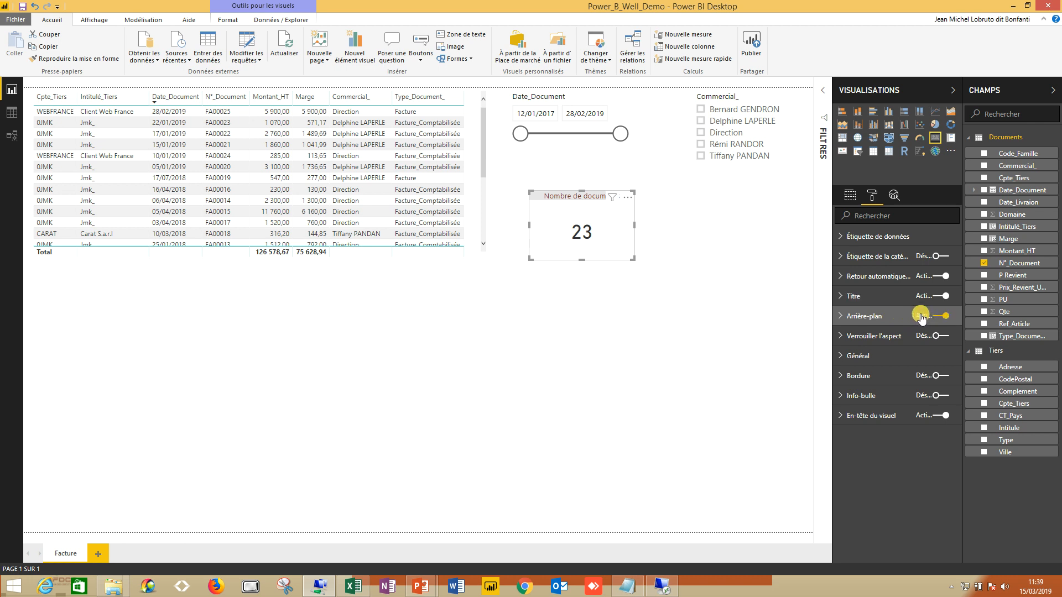
click(871, 319)
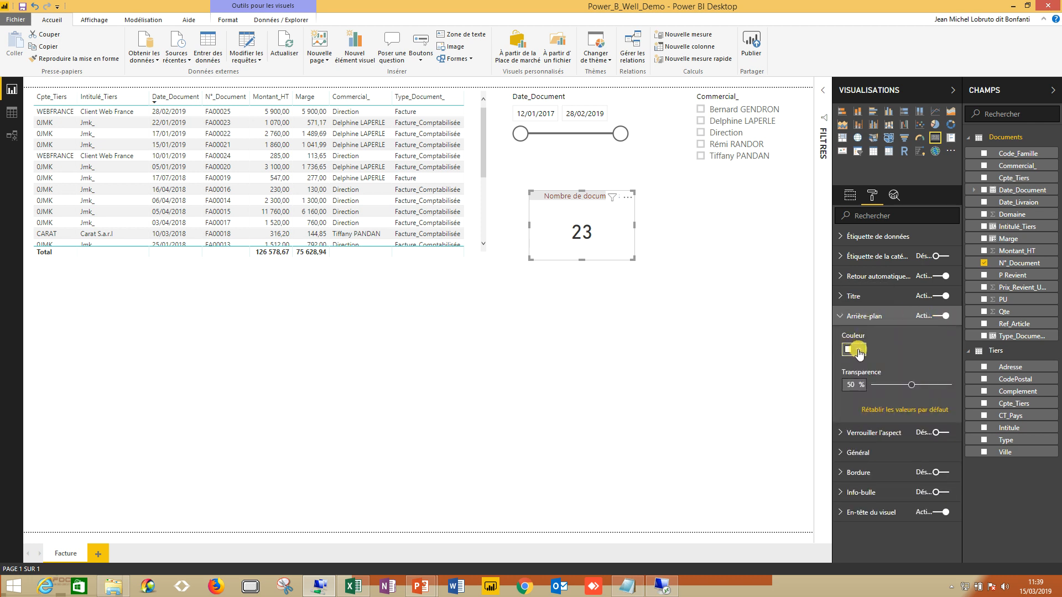
click(859, 351)
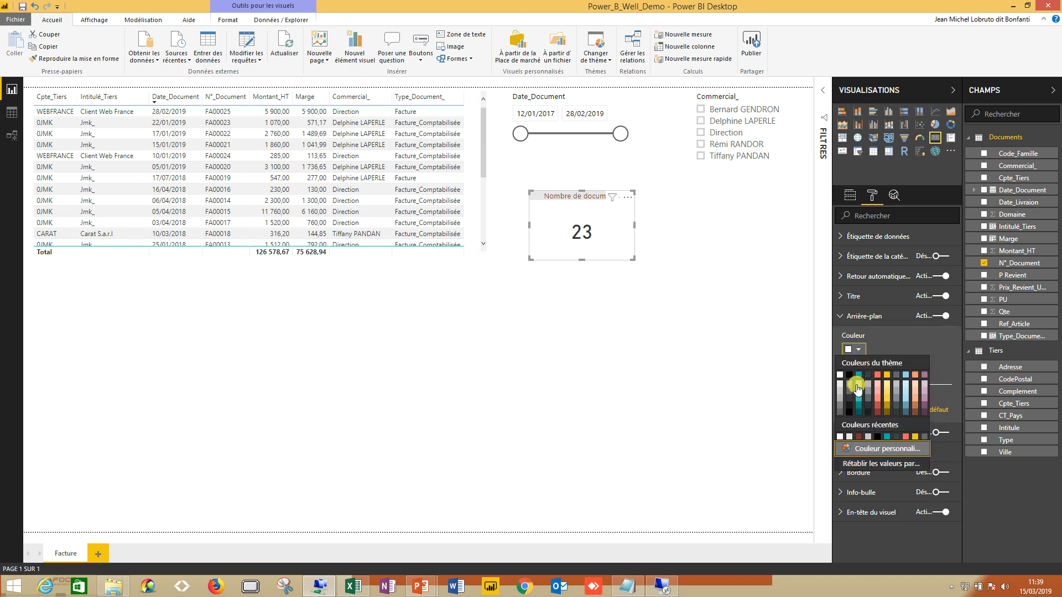
click(858, 387)
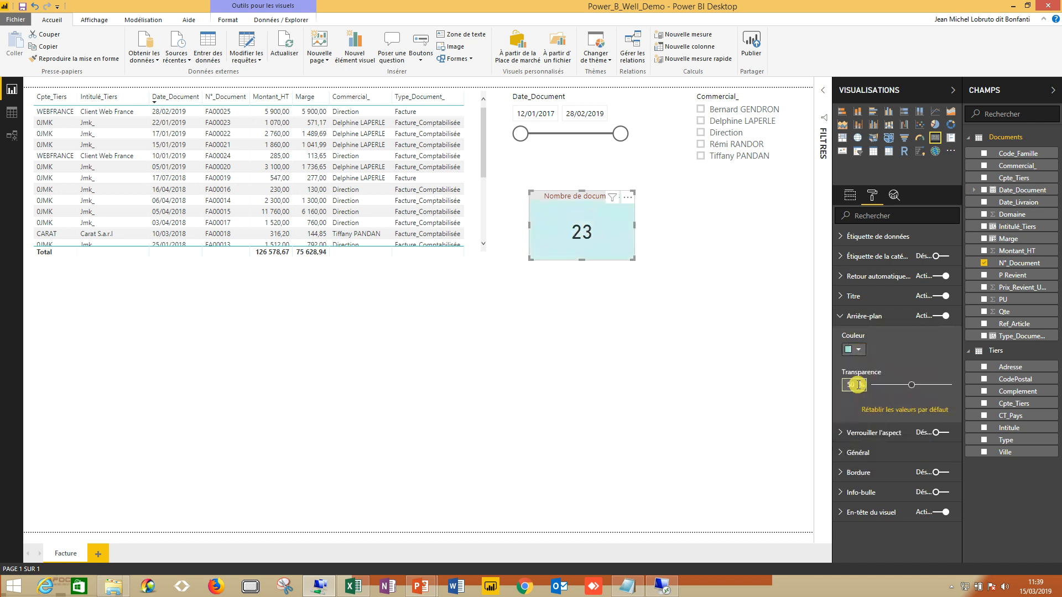
Turn on the card's border with a radius of 11 and move the card closer beneath the Date_Document slicer
click(873, 216)
text(rad)
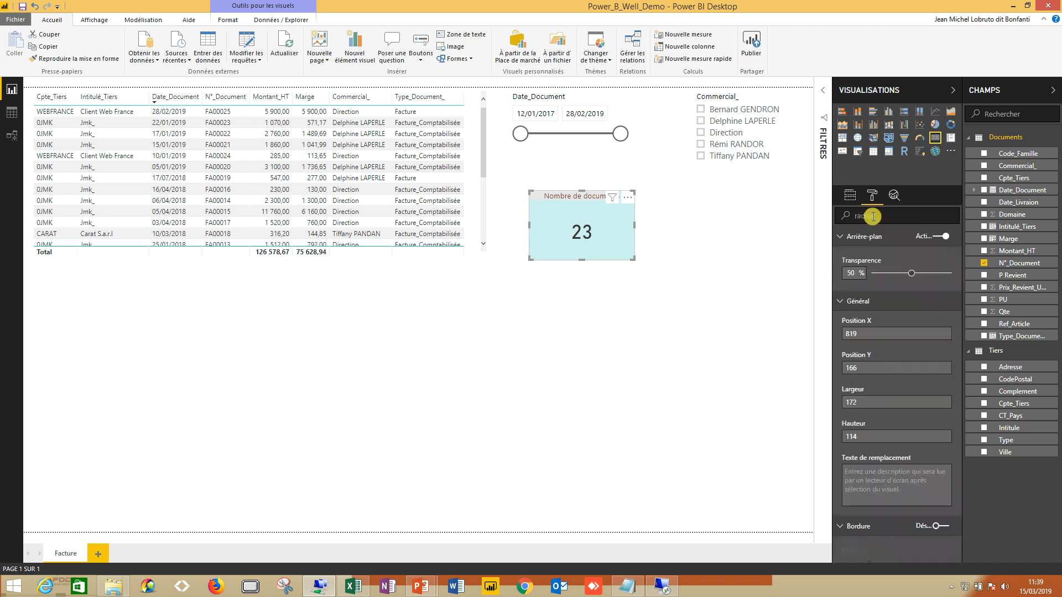
text(ius)
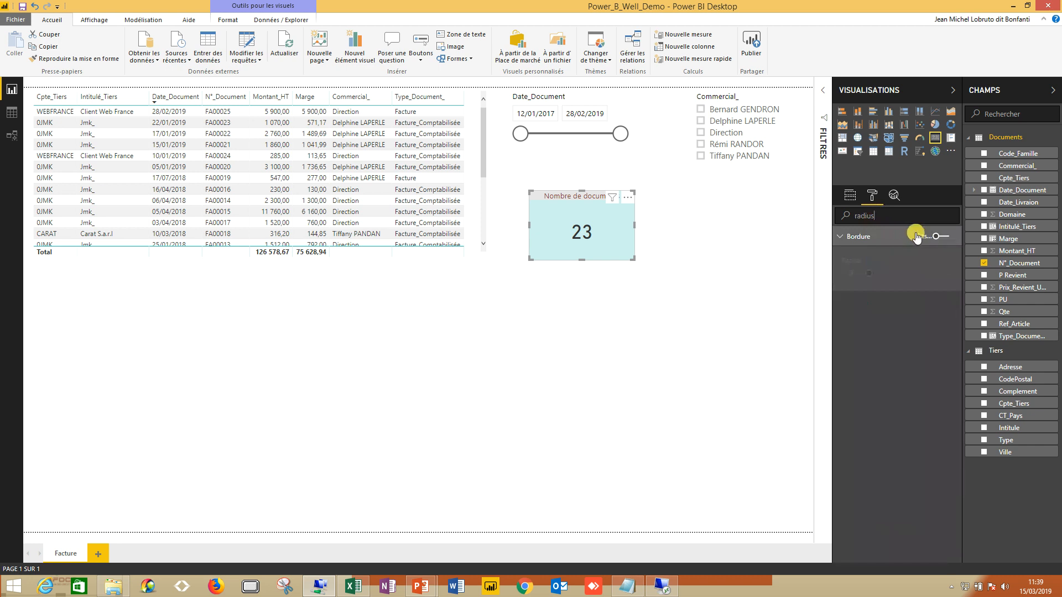
click(920, 238)
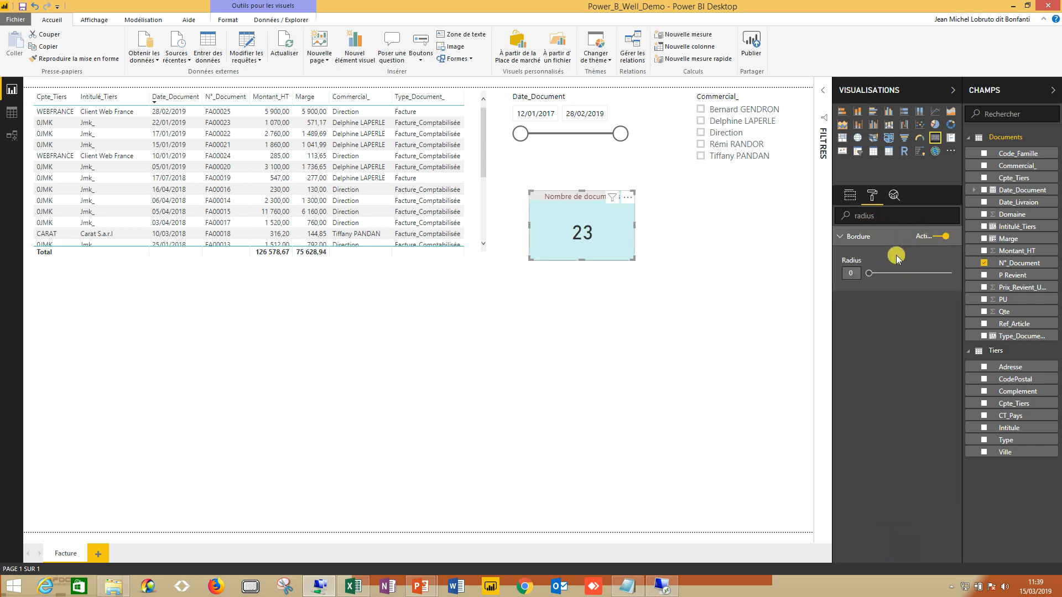
drag(871, 276, 887, 280)
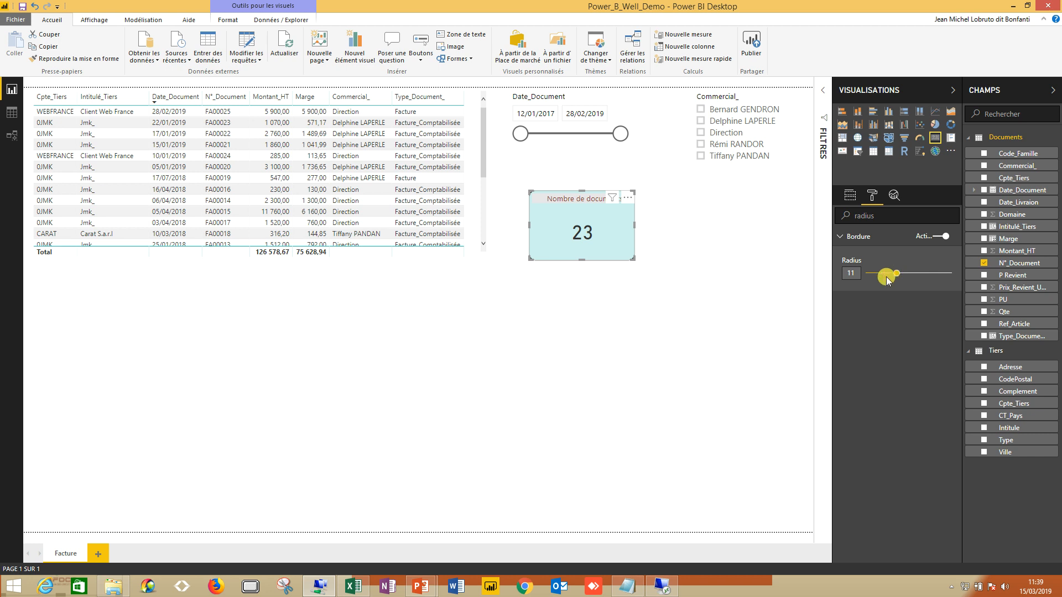
click(735, 297)
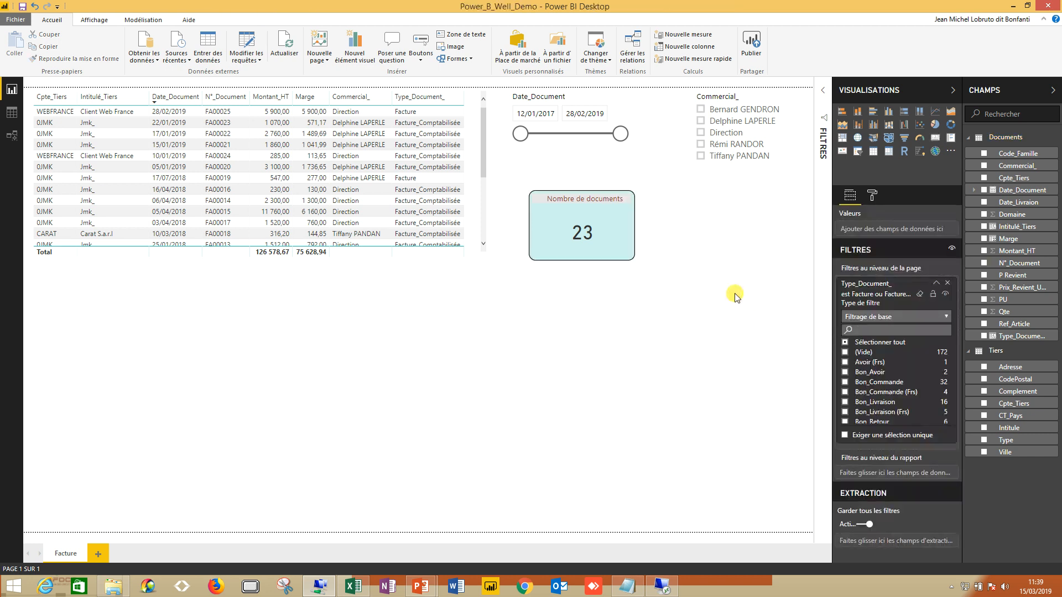
drag(582, 203, 562, 187)
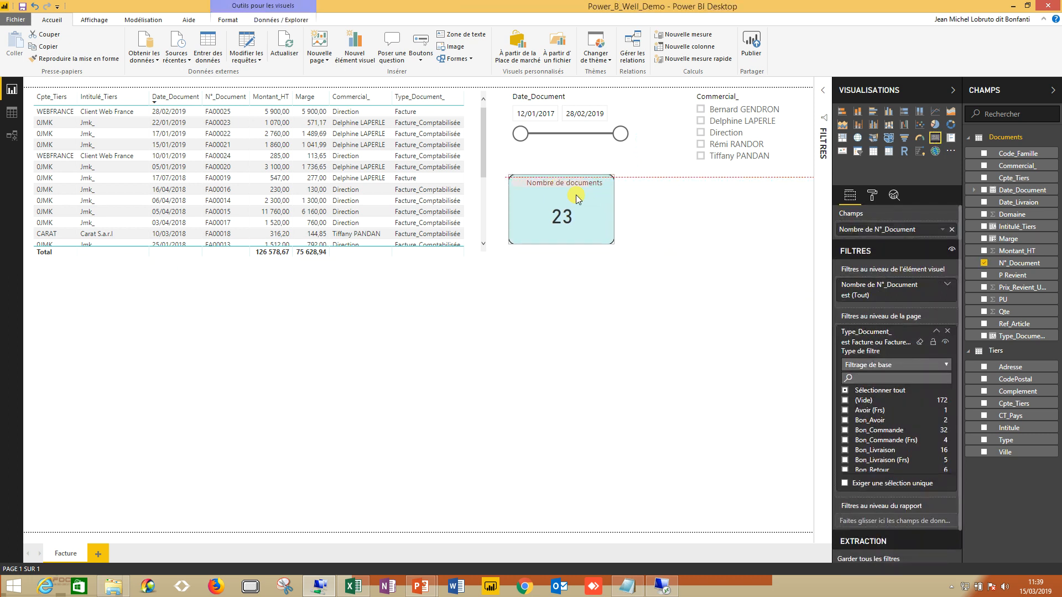
click(639, 305)
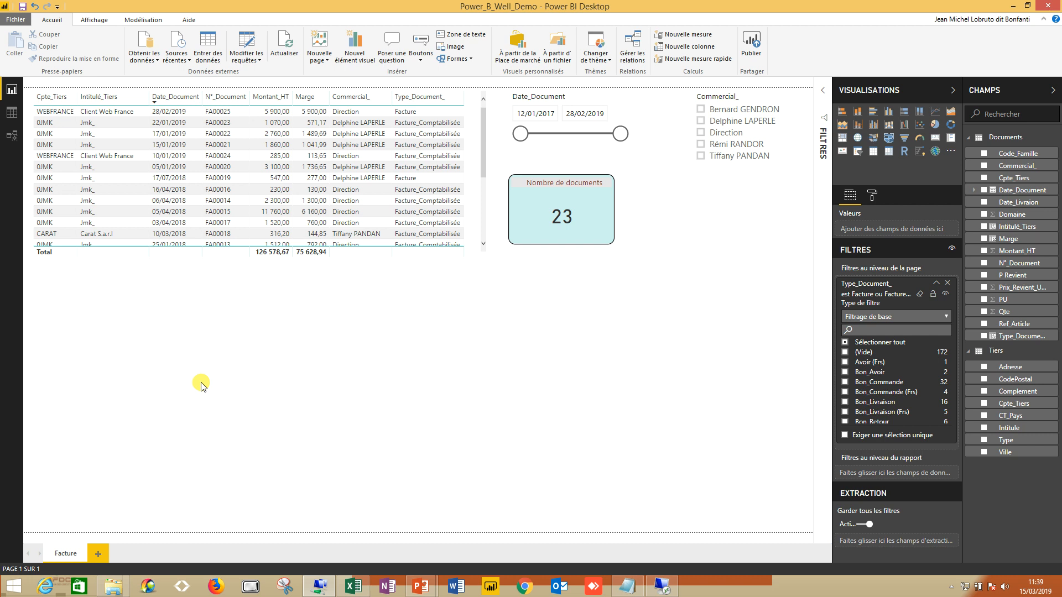
Add a stacked column chart below the invoice table and stretch it down to near the page's lower edge
click(859, 113)
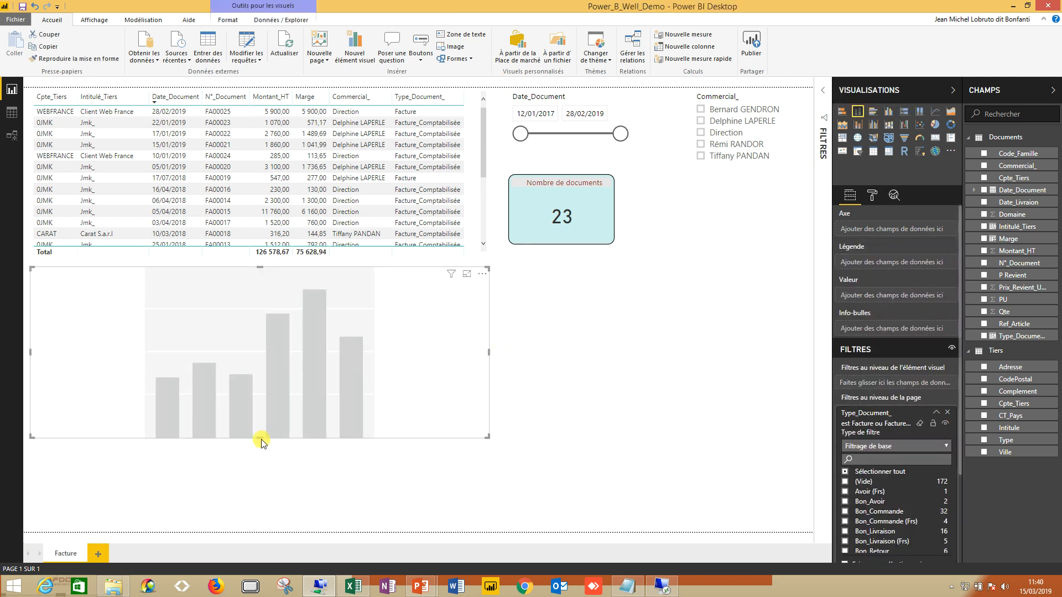
drag(261, 439, 257, 521)
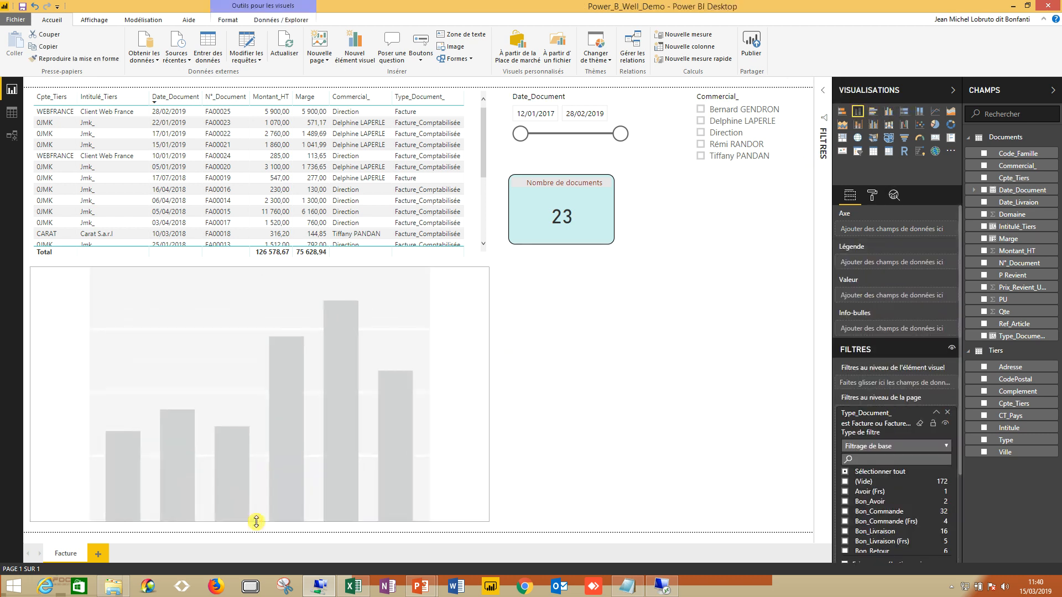
Set the chart's axis to Date_Document with only the Année and Mois levels, and use Montant_HT as its value
drag(1022, 189, 892, 228)
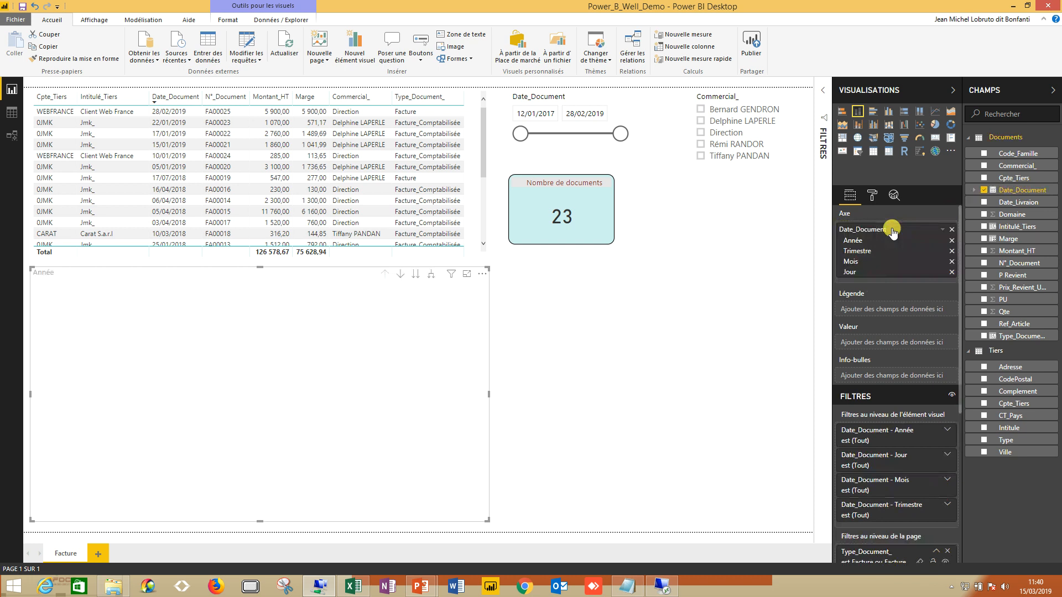
click(952, 251)
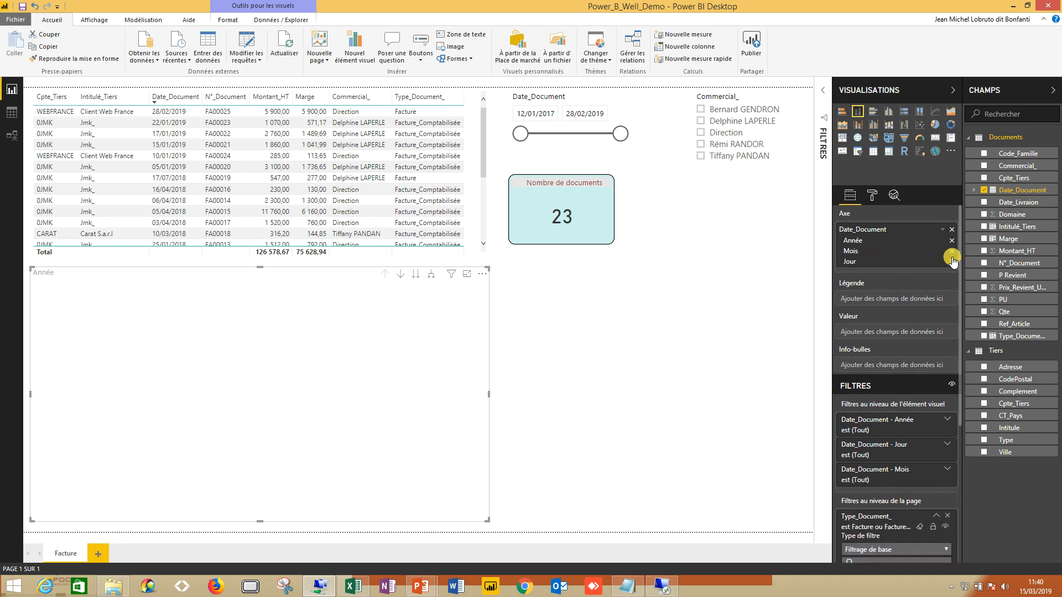
click(952, 261)
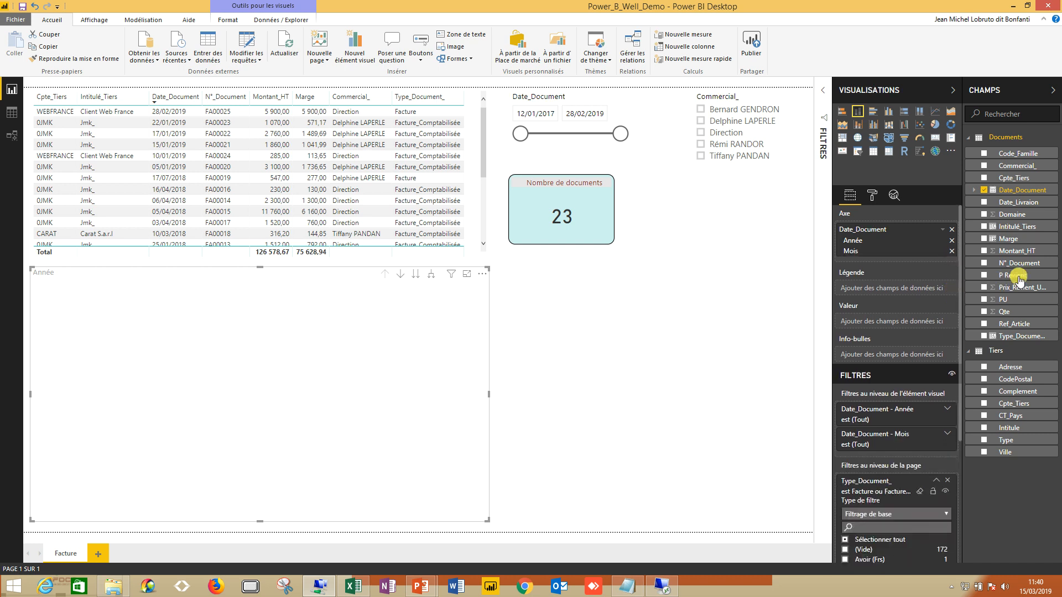
drag(1014, 257, 898, 326)
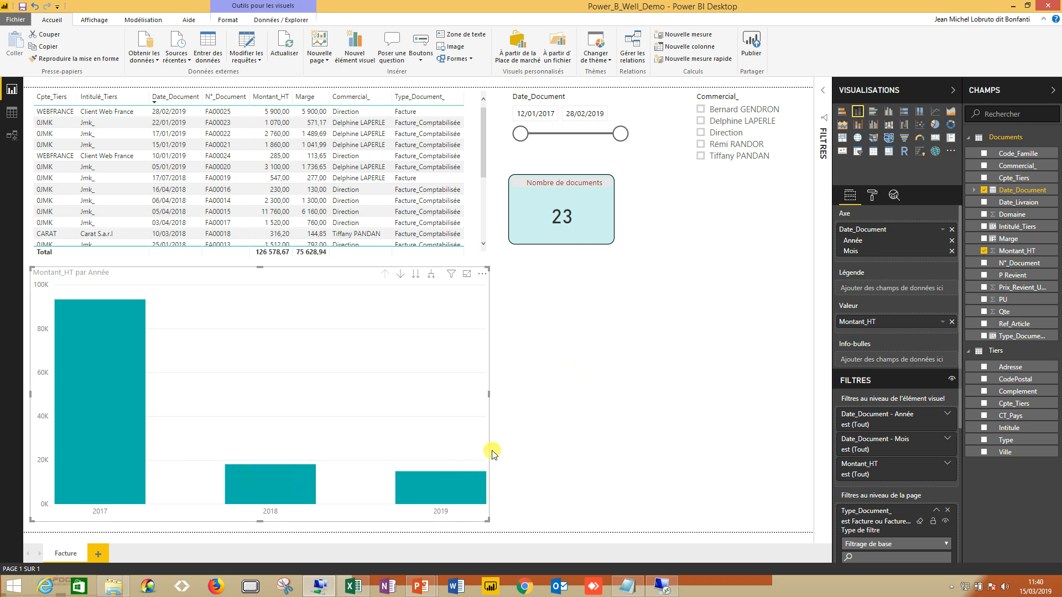
click(625, 373)
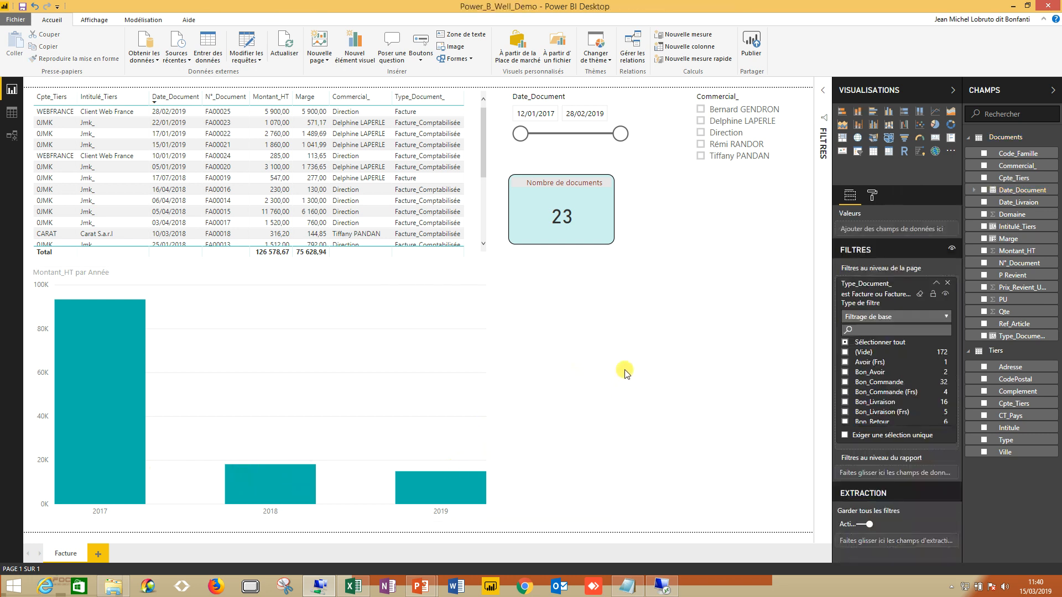
Add a visual-level Type_Document_ filter to the column chart that keeps only Facture_Comptabilisée
click(371, 335)
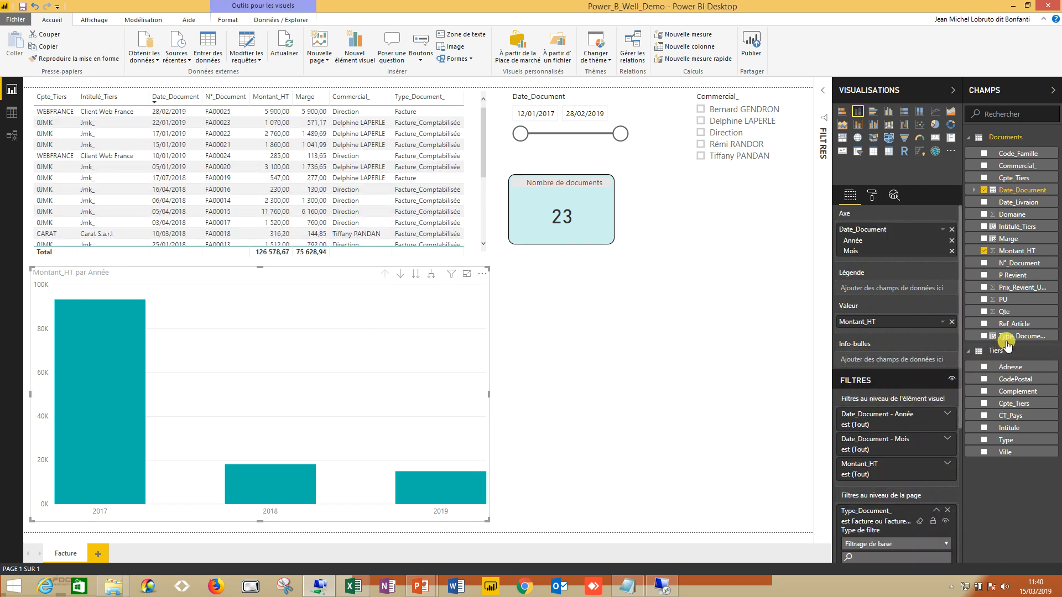
drag(1021, 336, 887, 426)
scroll(887, 426, down, 2)
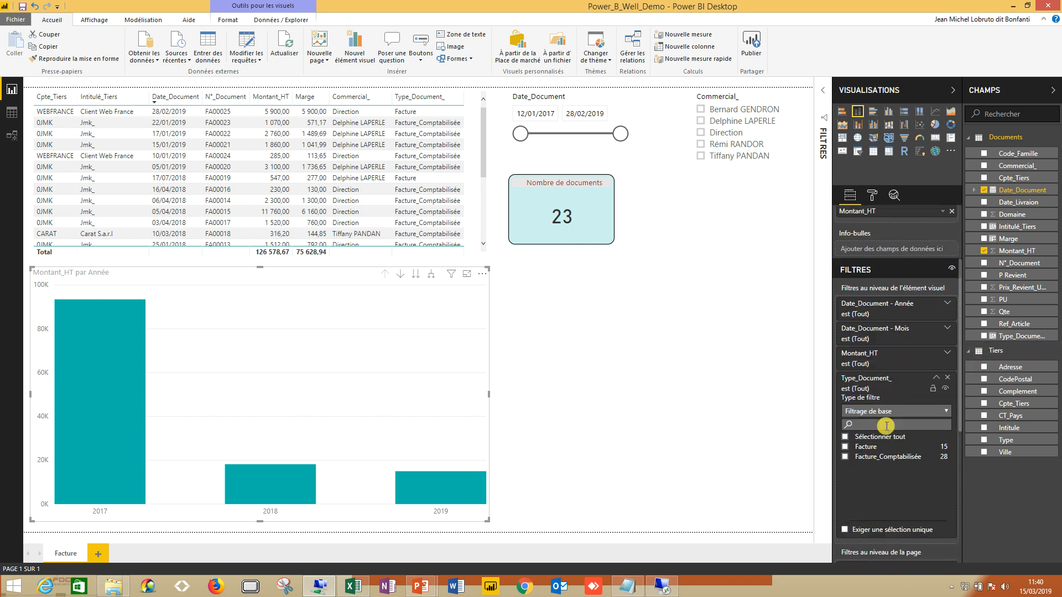
click(845, 456)
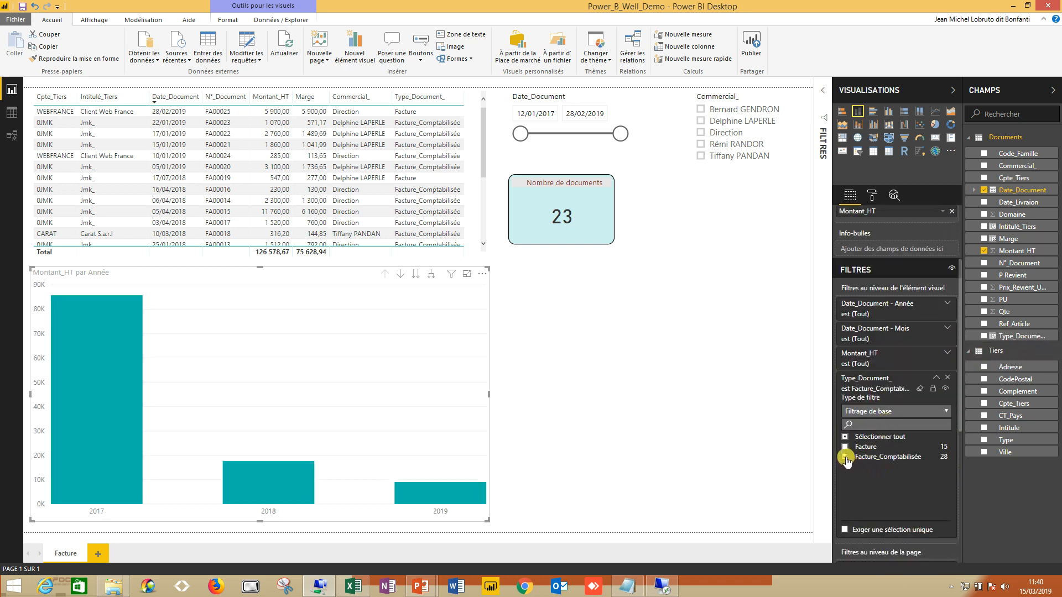
click(587, 381)
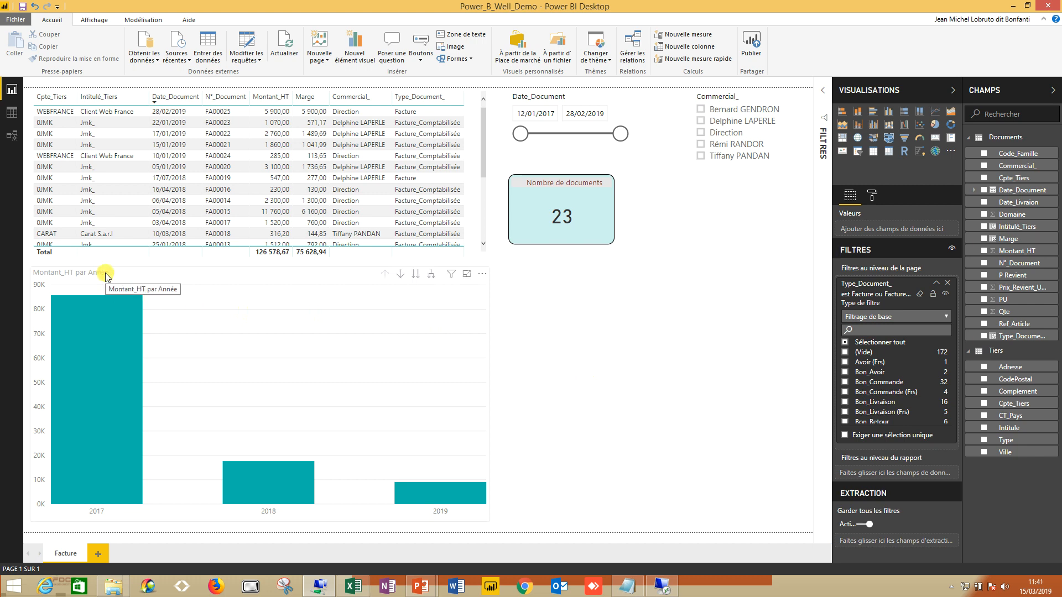
Change the column chart's title text to "Factures comptabilisée"
click(393, 343)
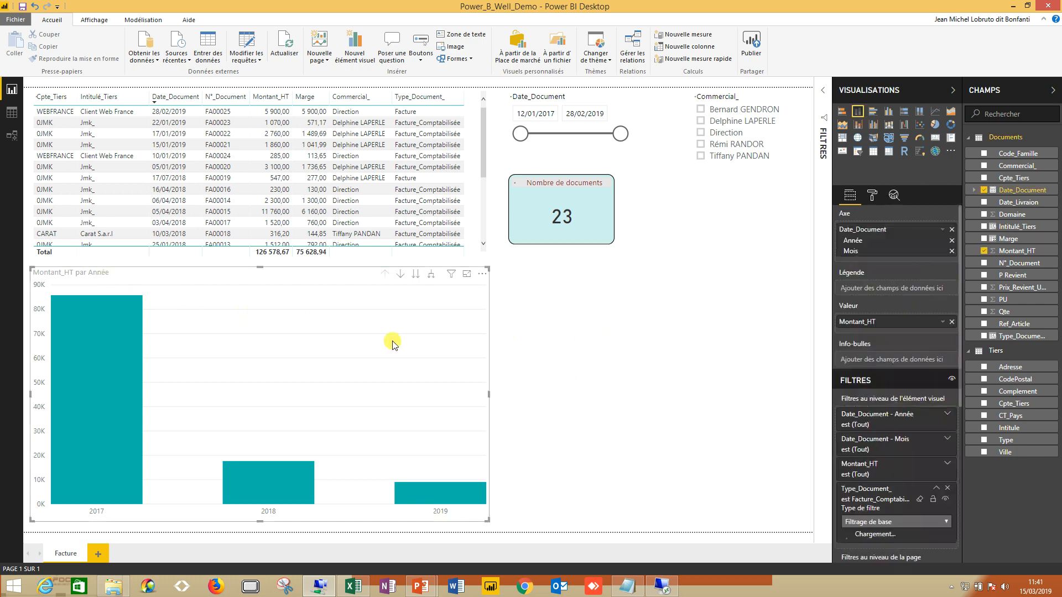
click(871, 194)
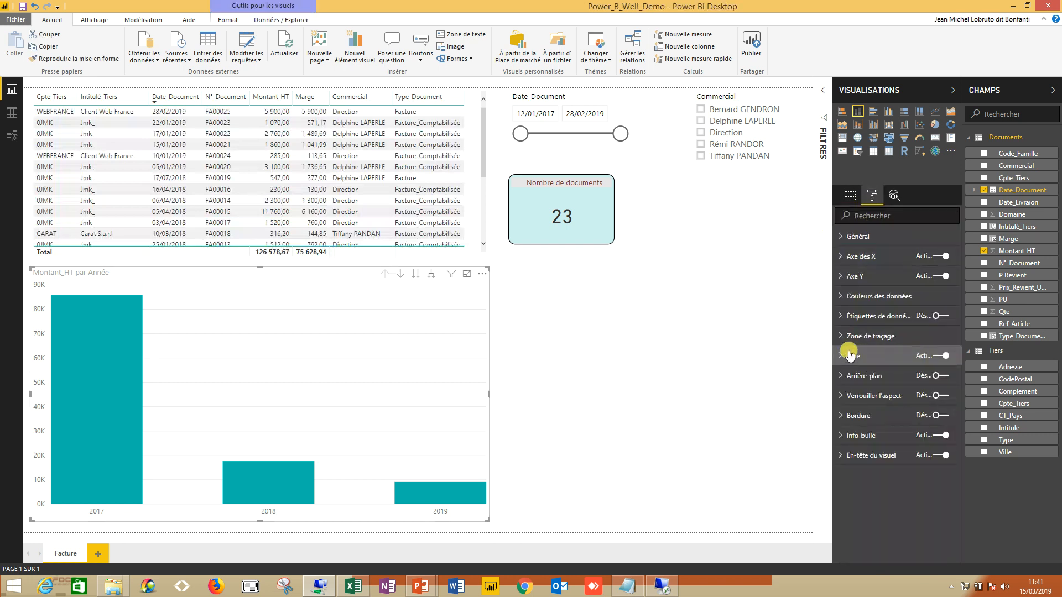
click(852, 356)
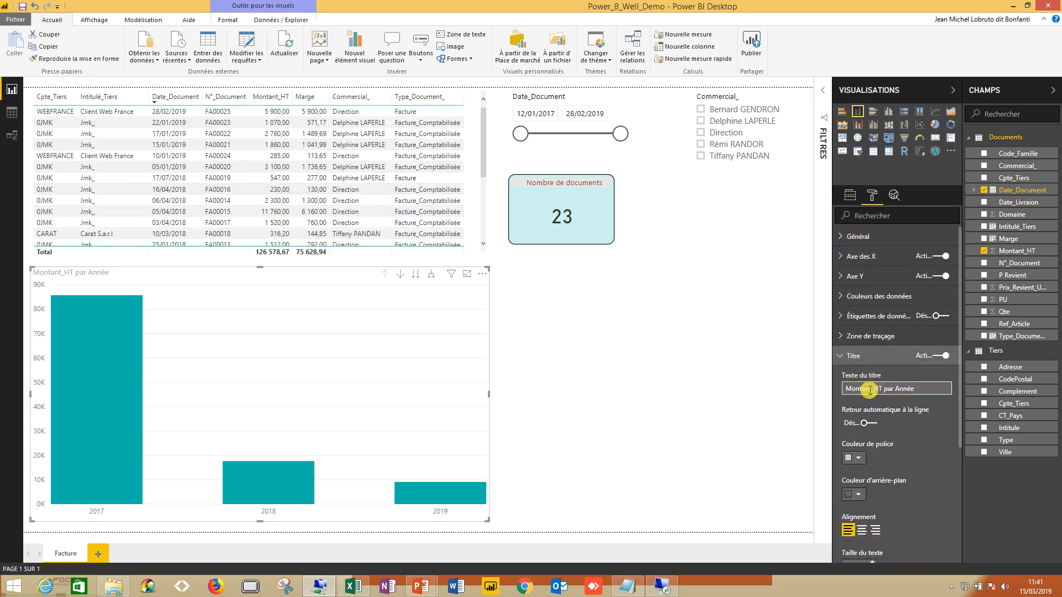
drag(944, 389, 773, 390)
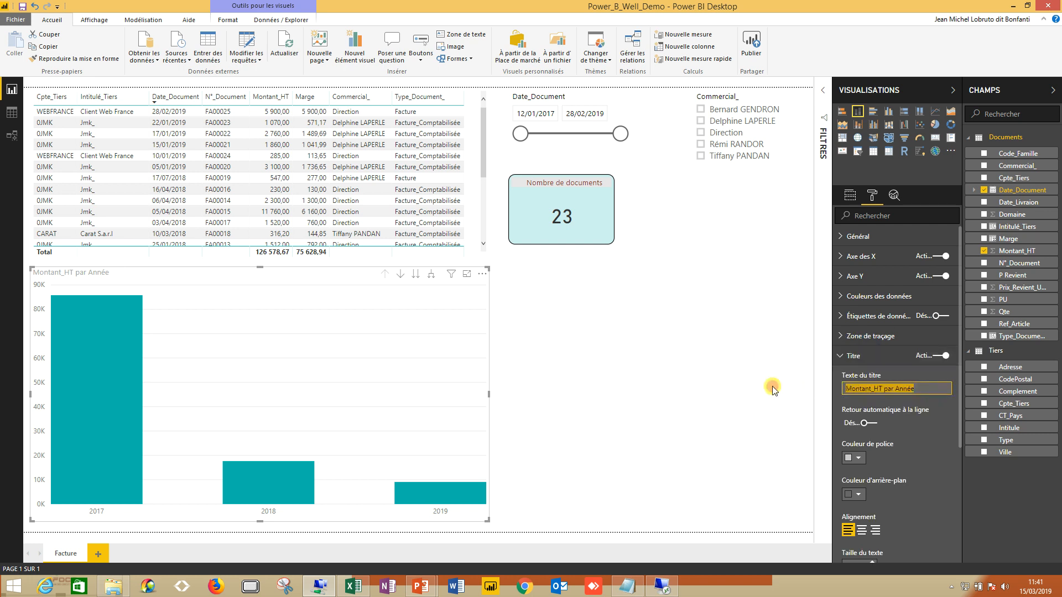
text(Fact)
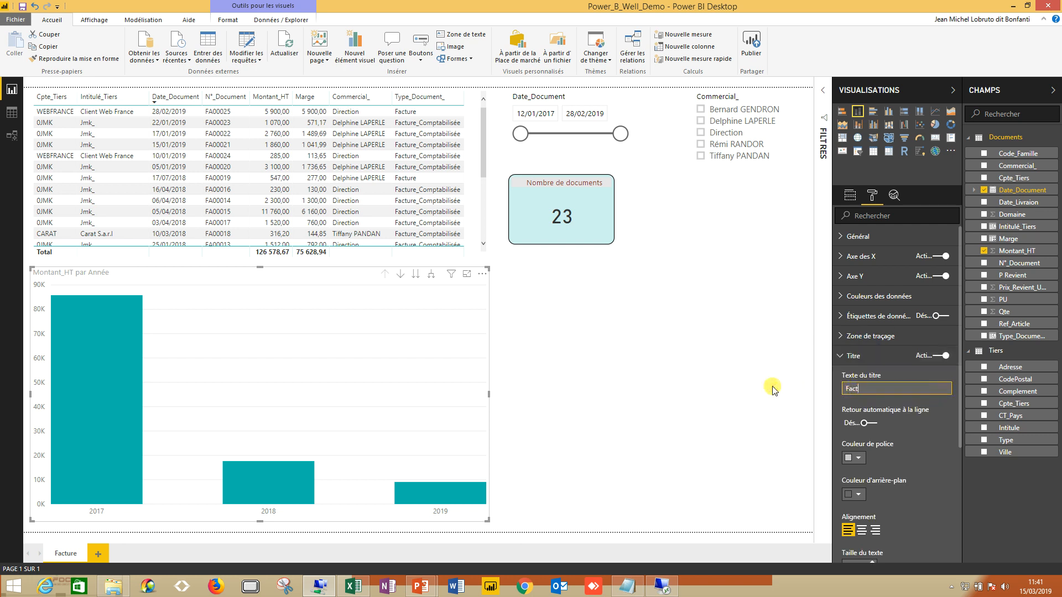
text(ures comptabilisée)
Format the column chart's title with a dark red font, a light grey background and centred alignment
click(861, 458)
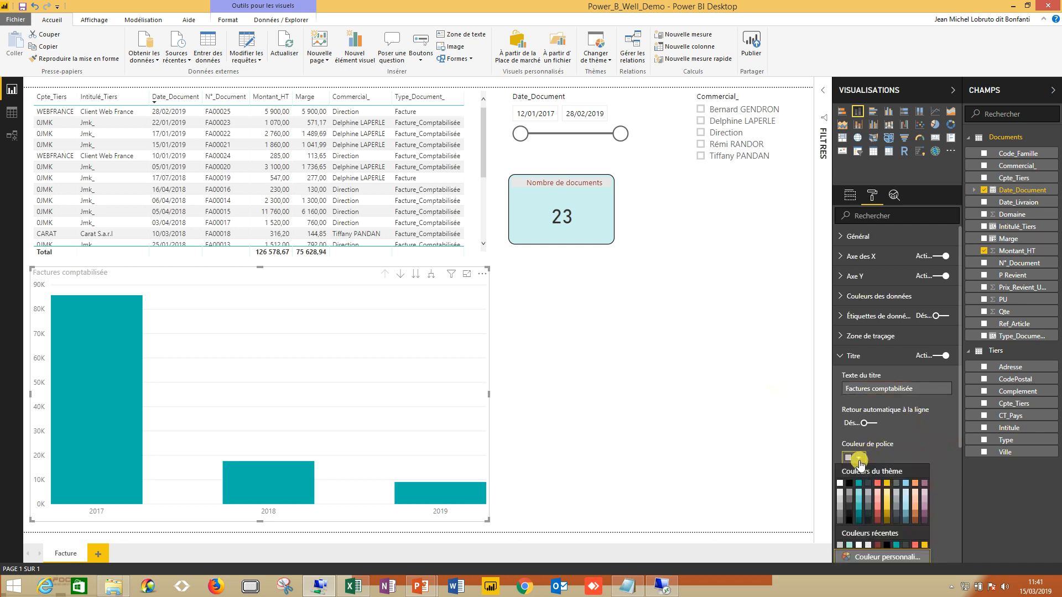
click(877, 522)
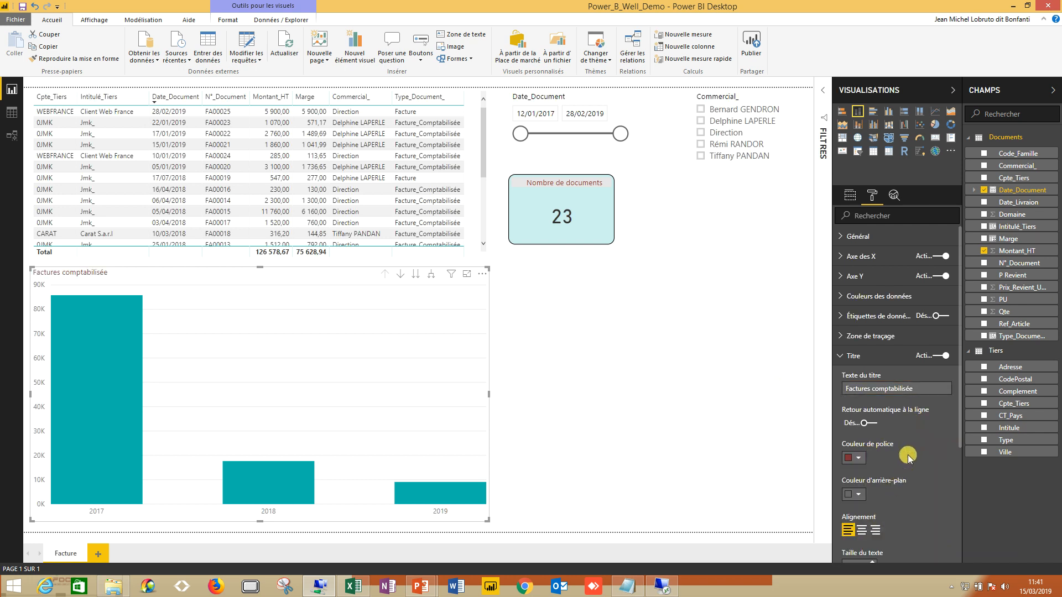
click(856, 495)
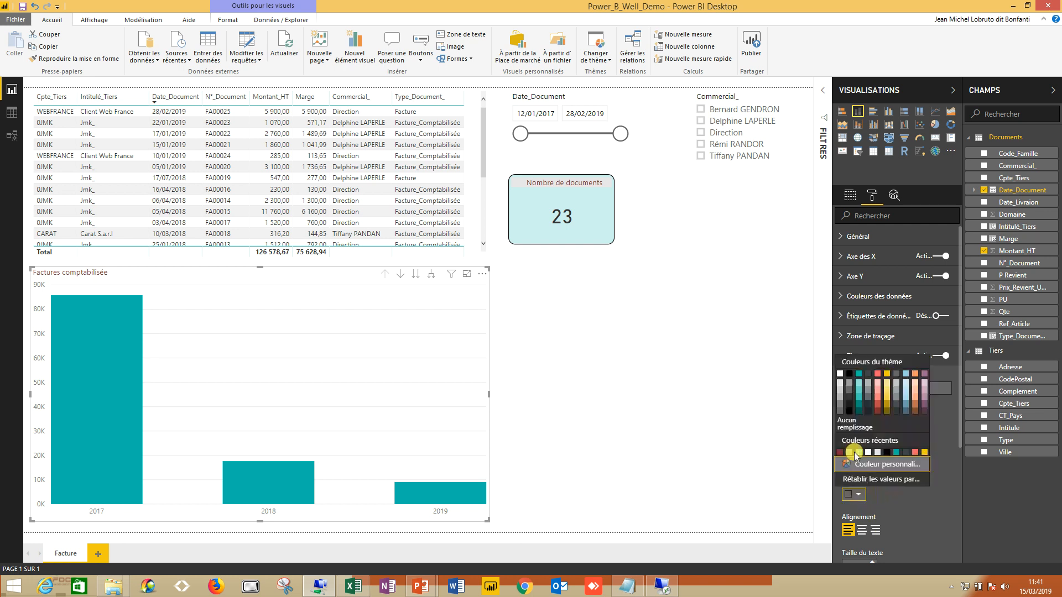
click(840, 398)
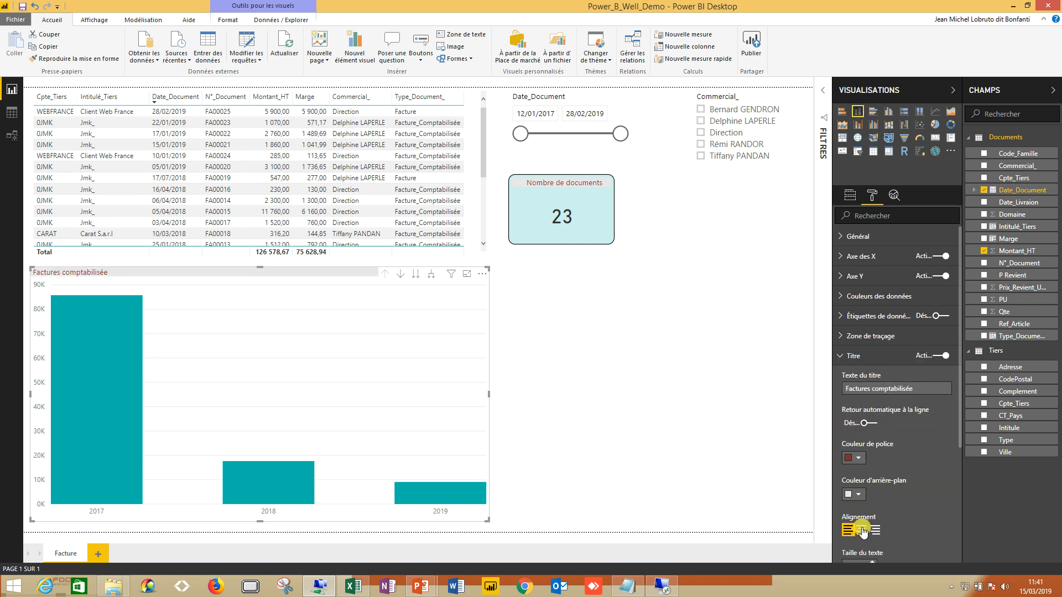
click(862, 530)
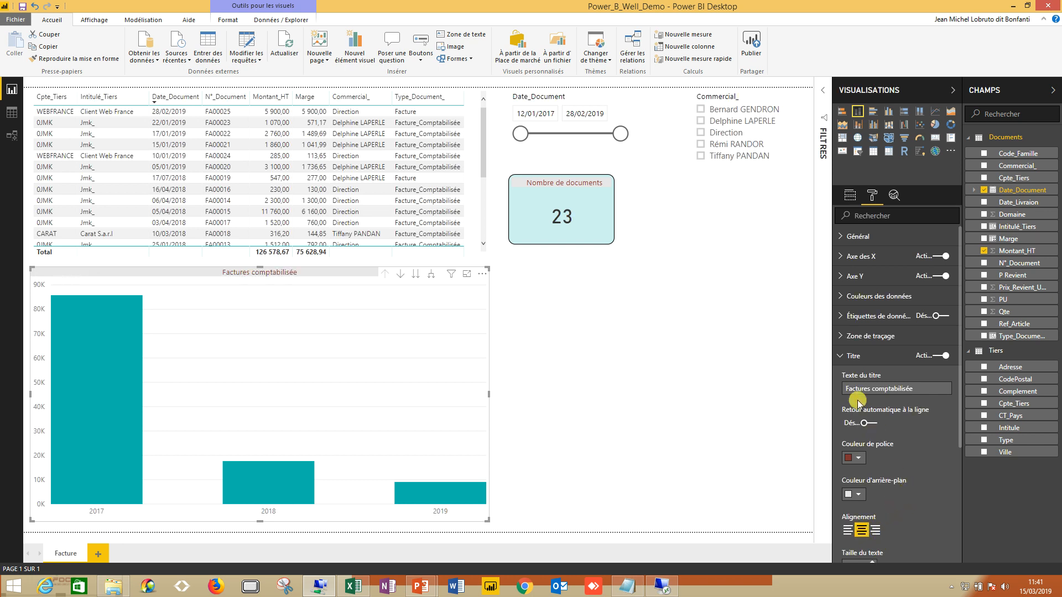
click(839, 356)
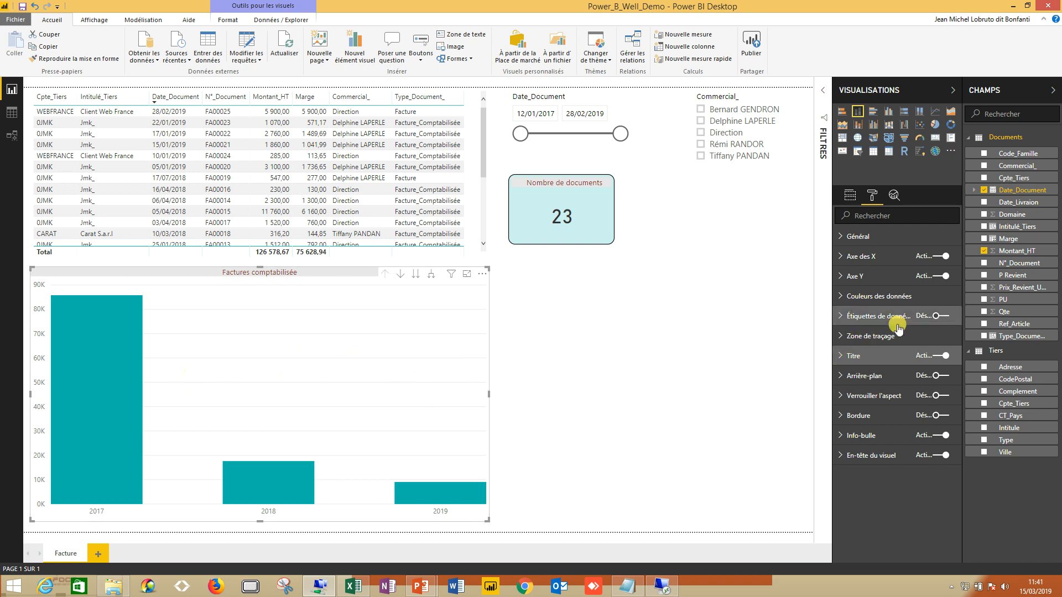
Turn on data labels for the column chart, keeping the automatic display units
click(935, 317)
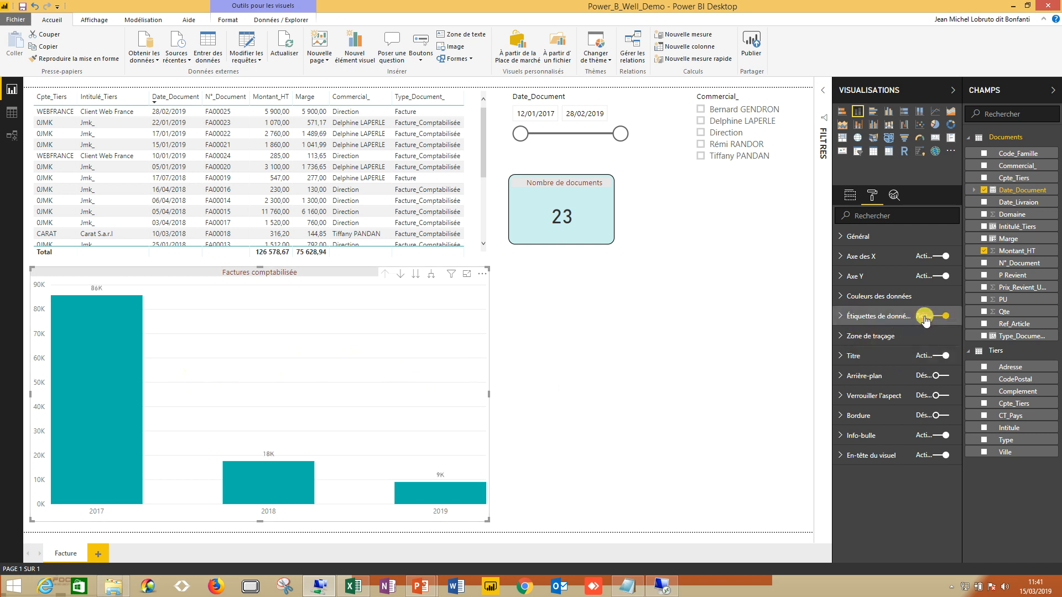
click(862, 318)
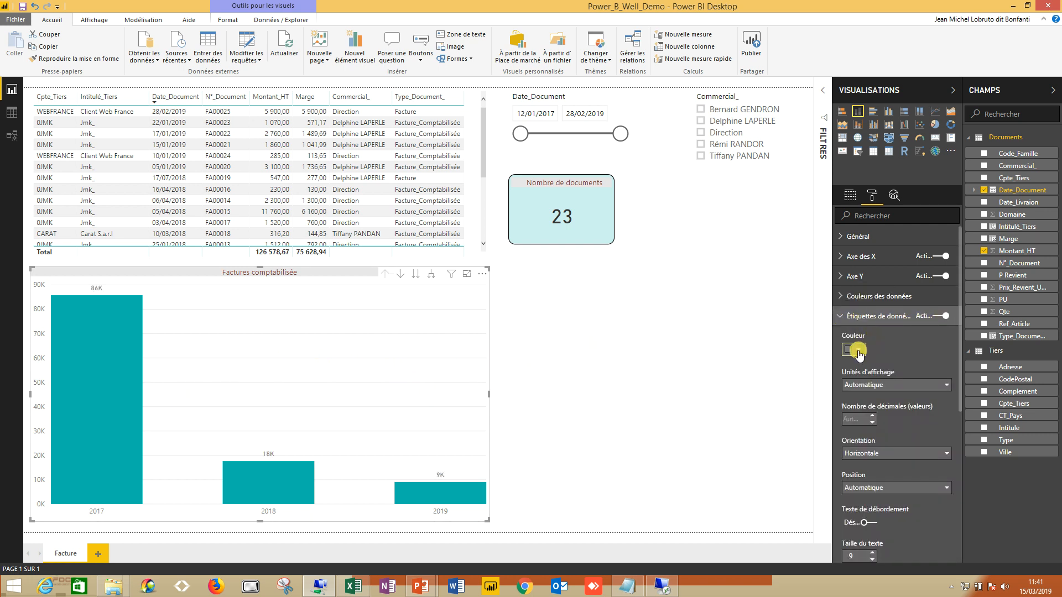
click(872, 385)
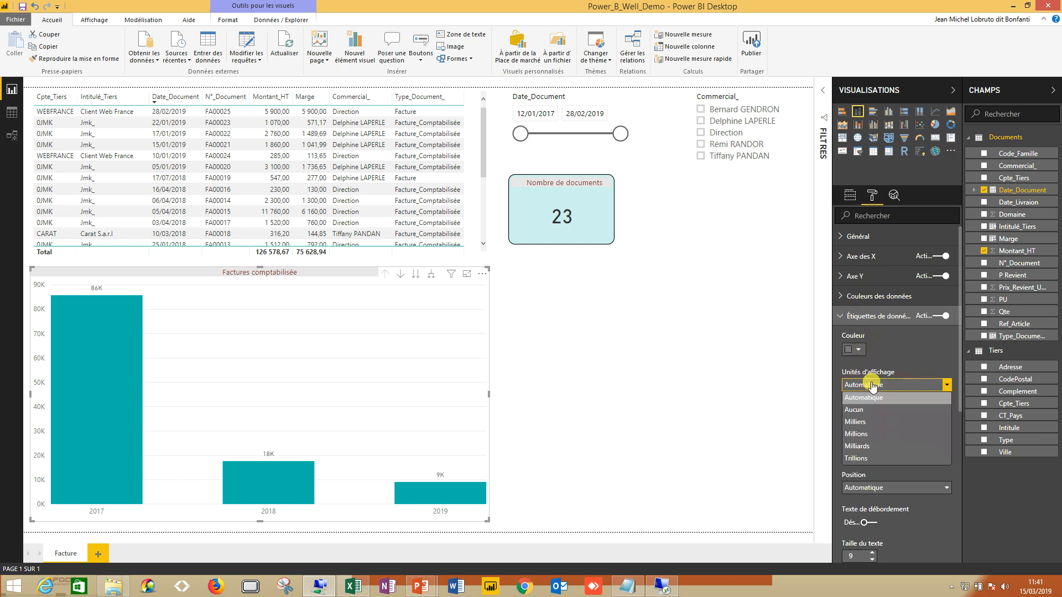
click(872, 385)
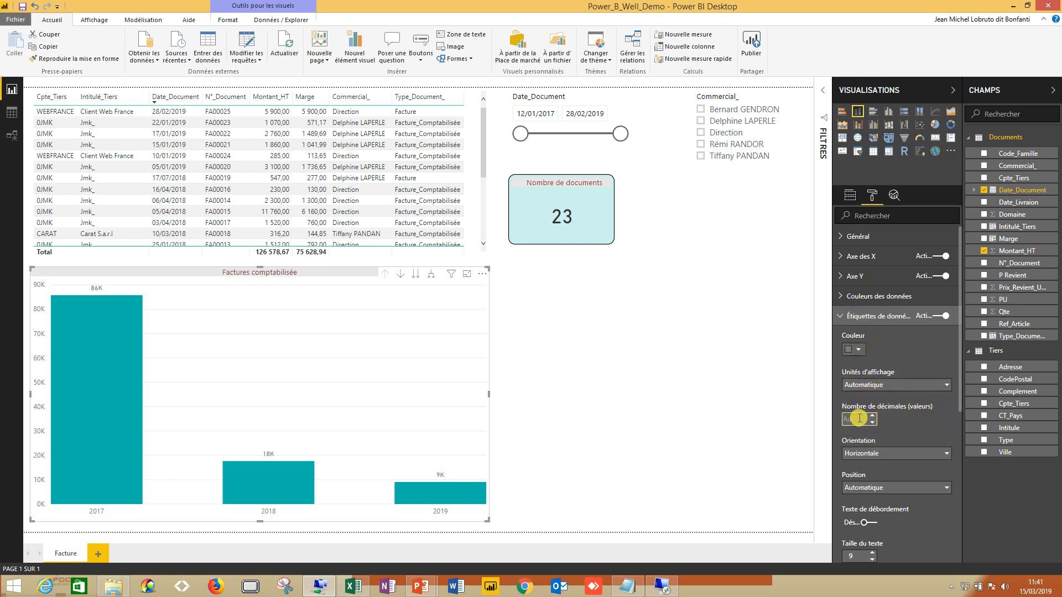
click(840, 318)
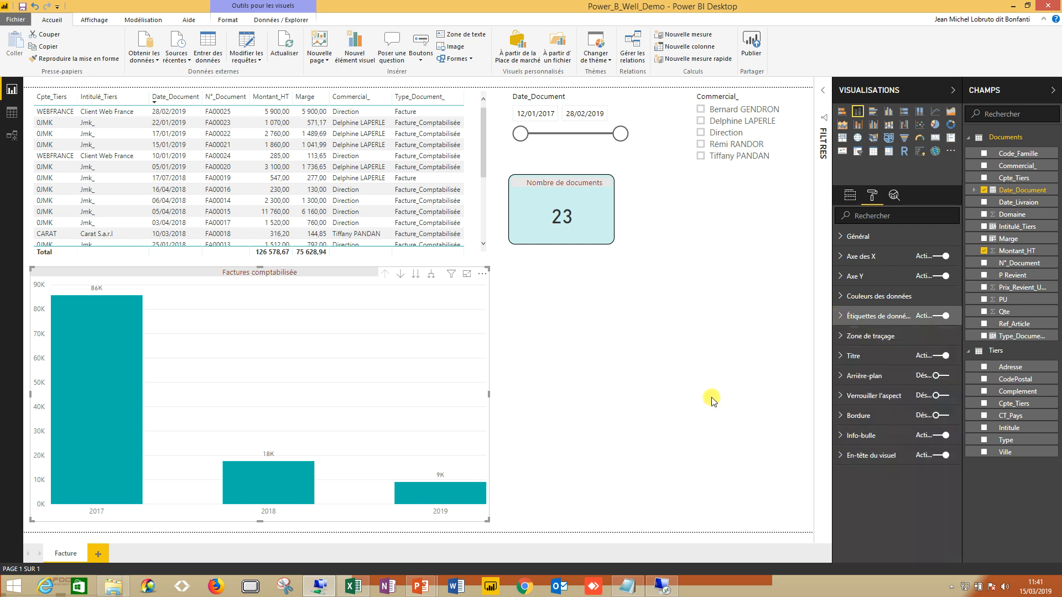
Cross-filter the page by the 2018 column to examine its invoices in the table, and clear the selection
click(277, 486)
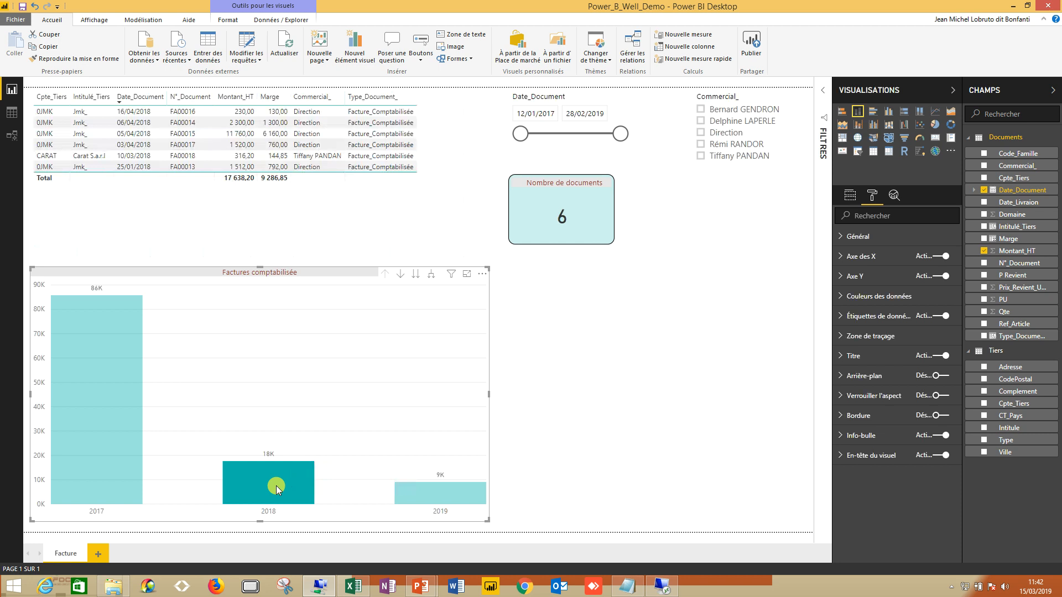
click(220, 148)
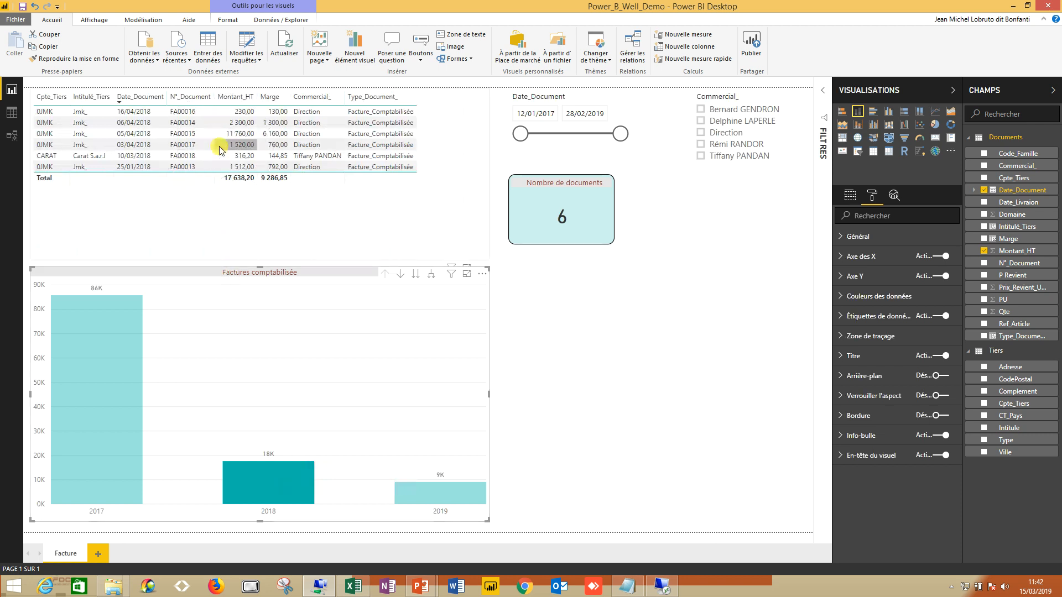
click(264, 492)
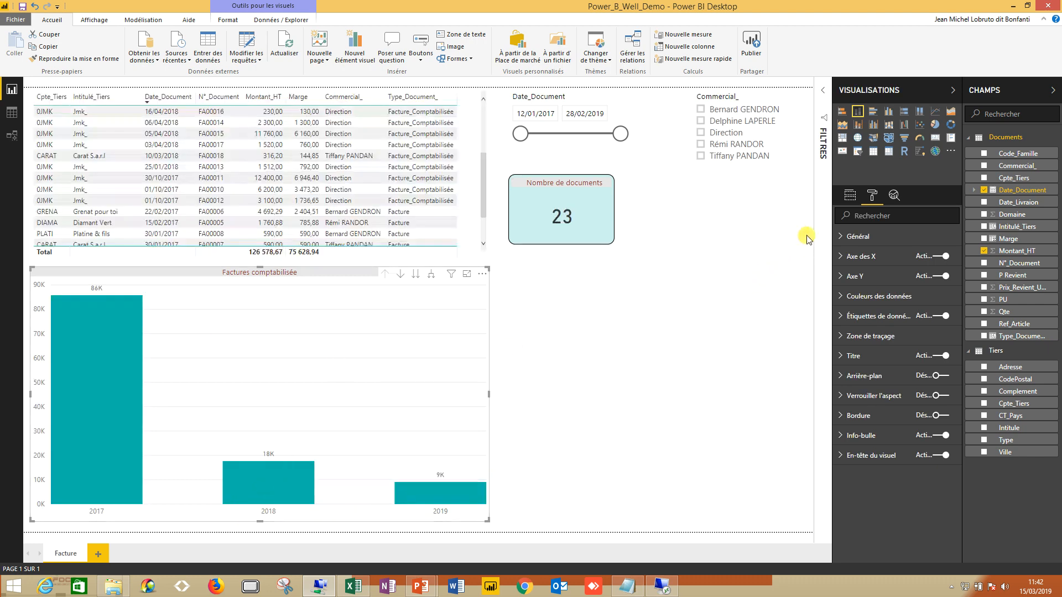
Expand the column chart down one hierarchy level so the axis combines year and month
click(851, 198)
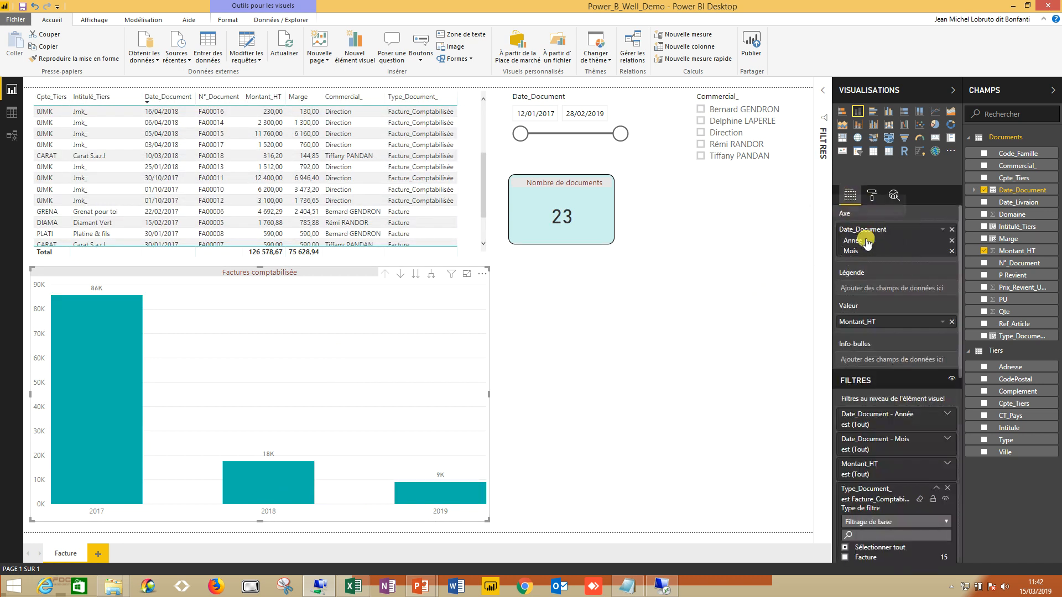
click(432, 276)
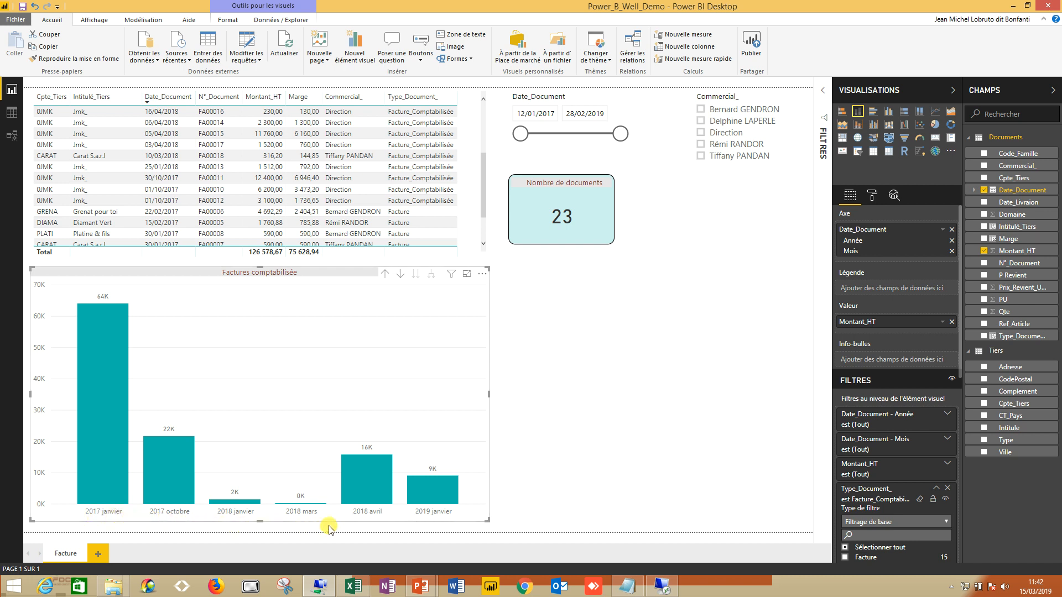
Cross-filter the page by the 2018 avril column to check its invoices, and clear the column and chart selection
click(371, 480)
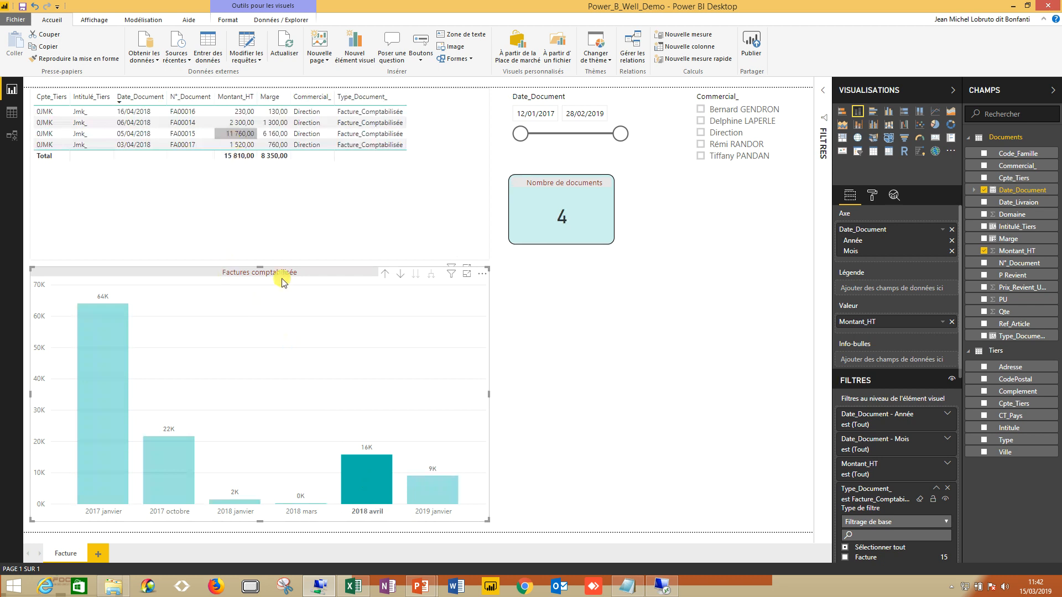
click(361, 486)
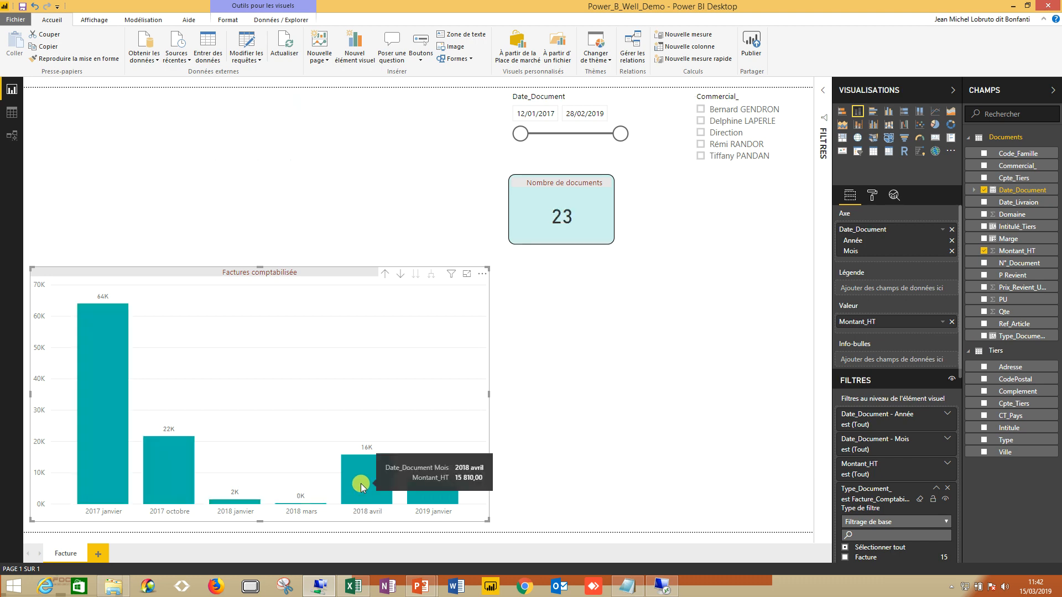
click(629, 387)
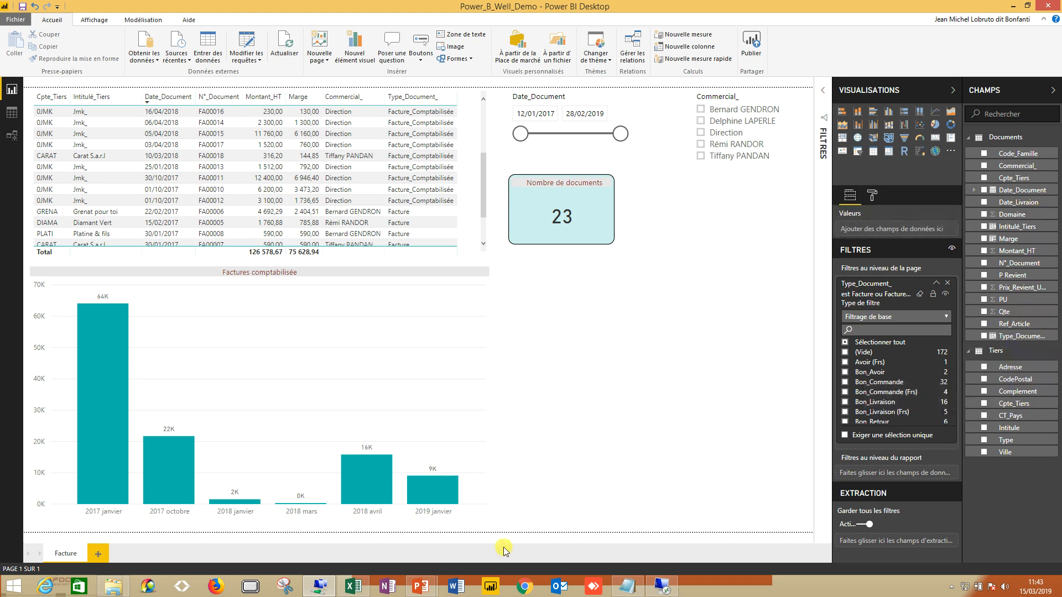
Switch to Excel to view the Dep_Region sheet of Pbi_Commune_Region_Geoloc.xlsx and return to Power BI Desktop
click(353, 589)
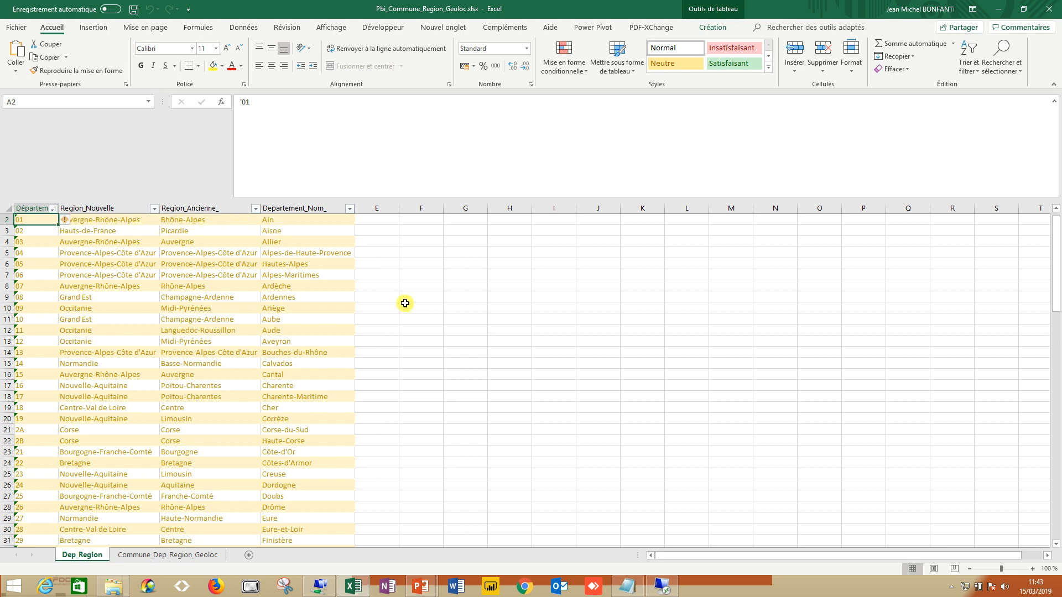
click(325, 590)
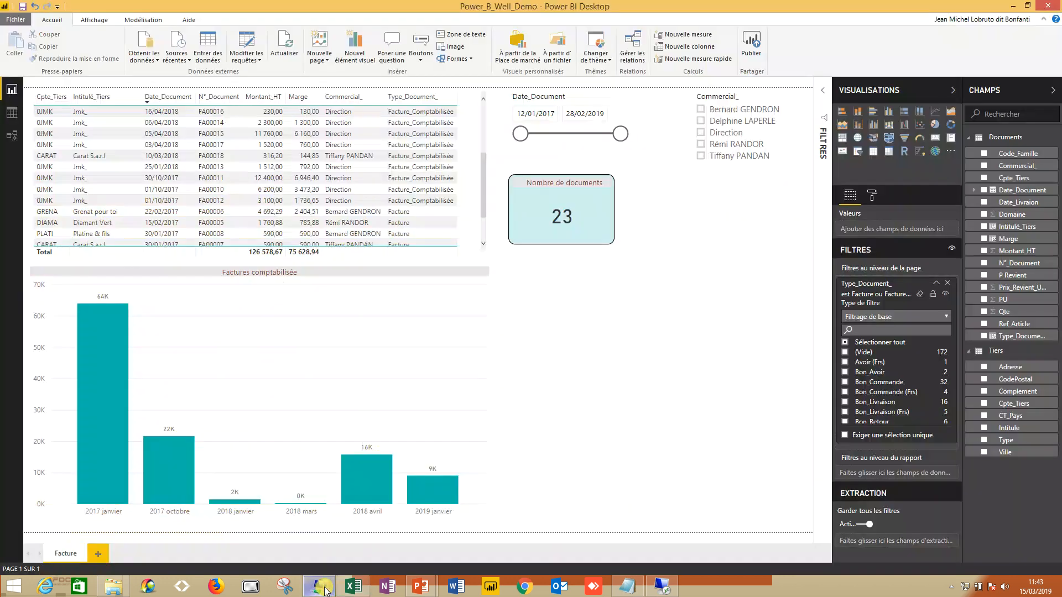
Browse the categories of all available data sources and connect to the Excel workbook Pbi_Commune_Region_Geoloc.xlsx
click(145, 62)
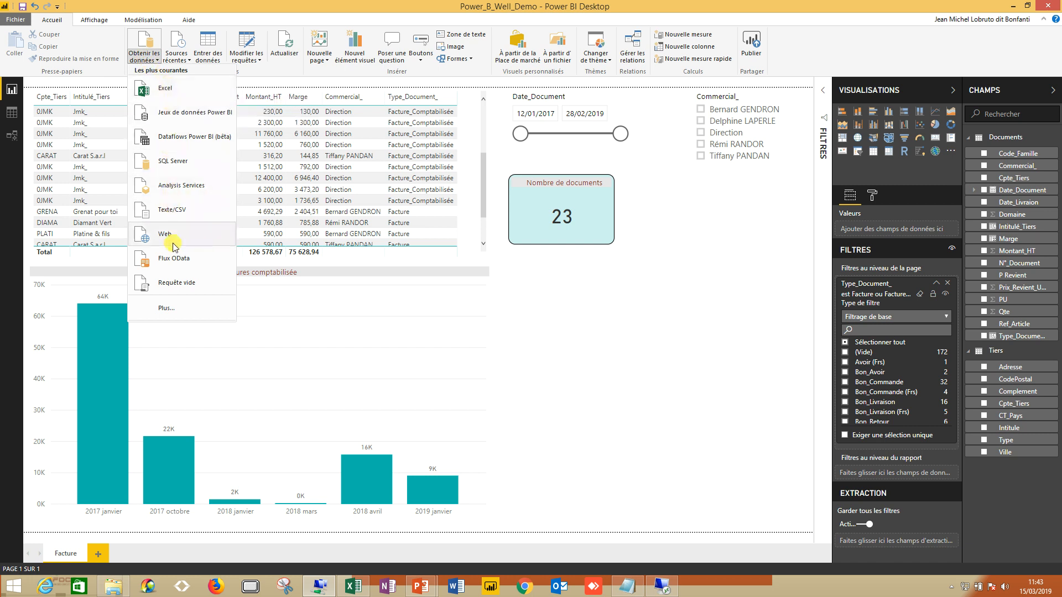
click(168, 310)
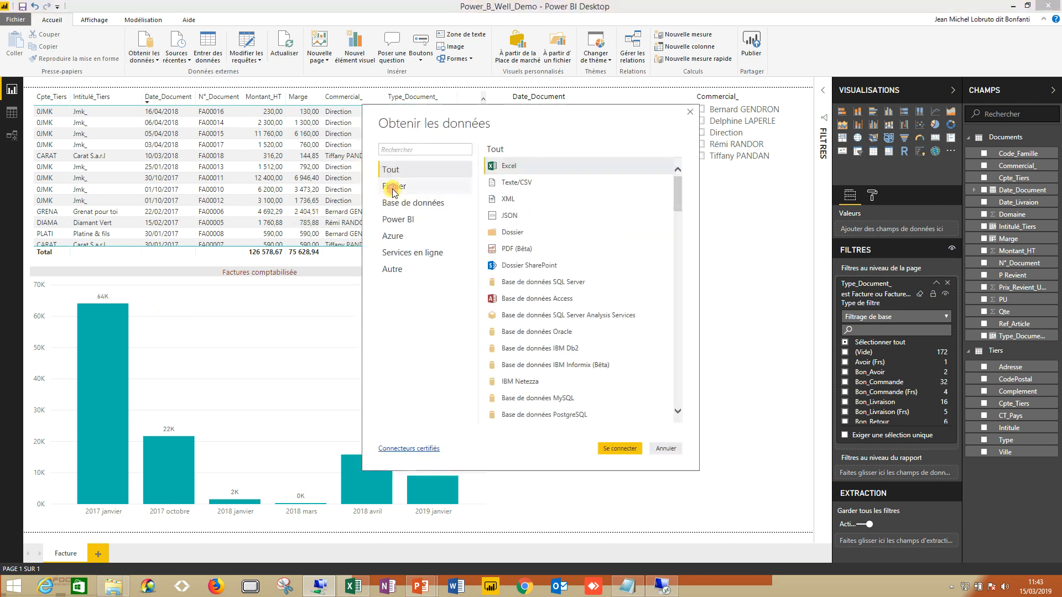
click(394, 203)
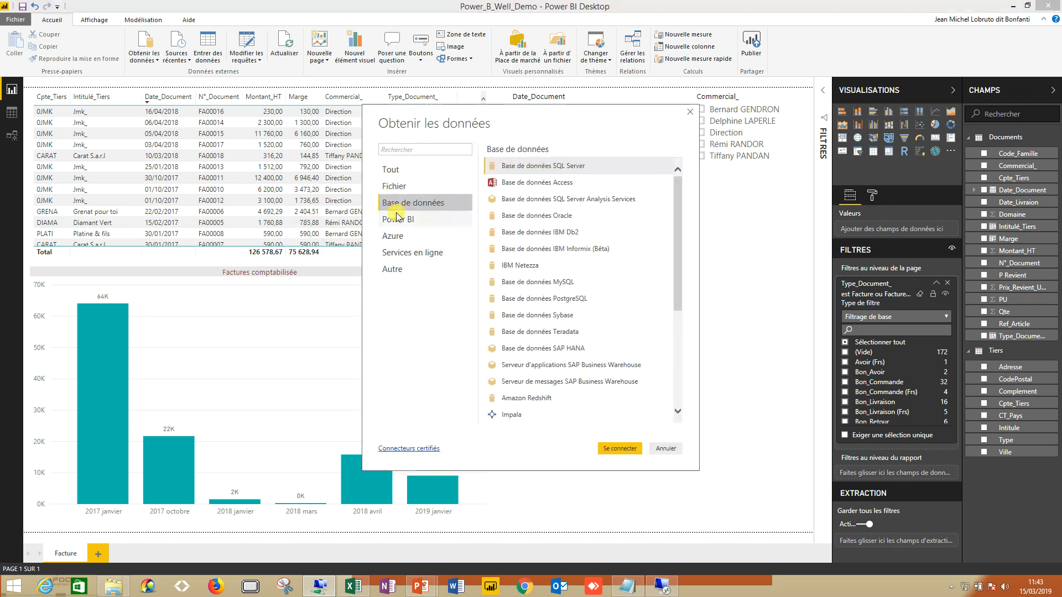
click(398, 242)
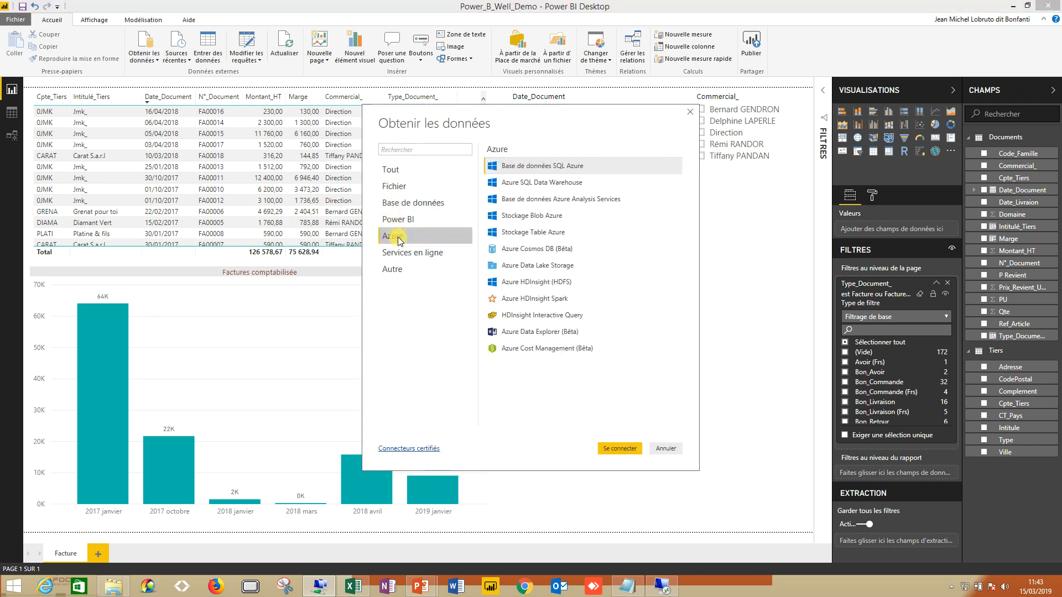
click(403, 254)
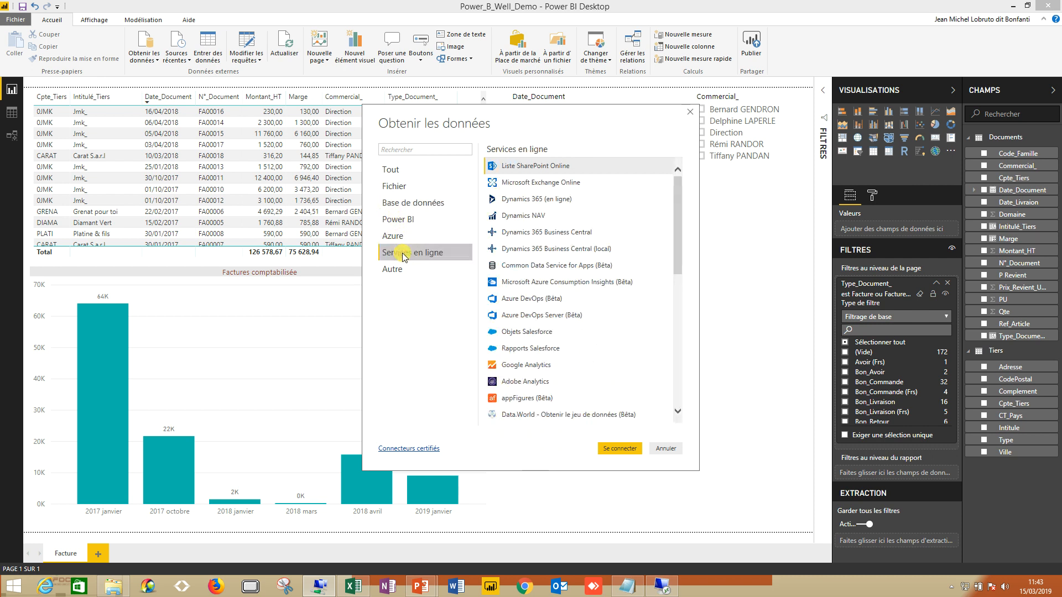
click(398, 272)
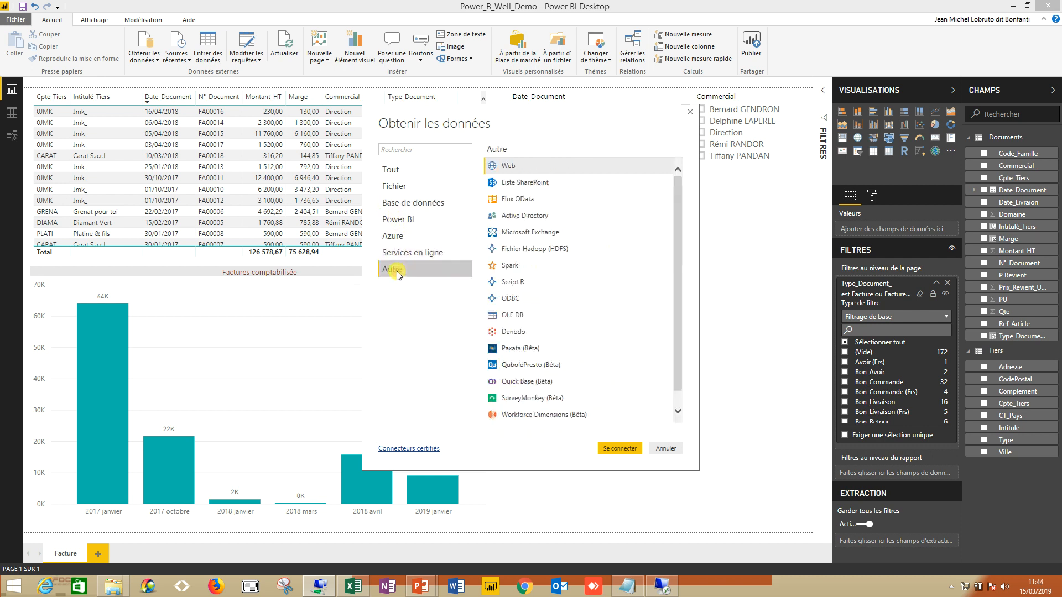
click(401, 188)
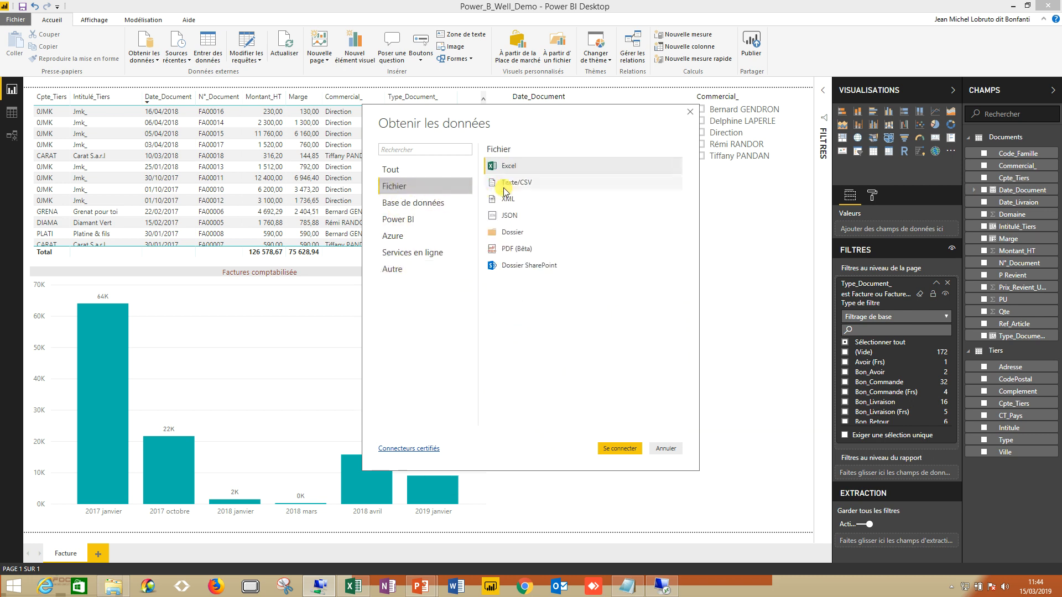
click(624, 448)
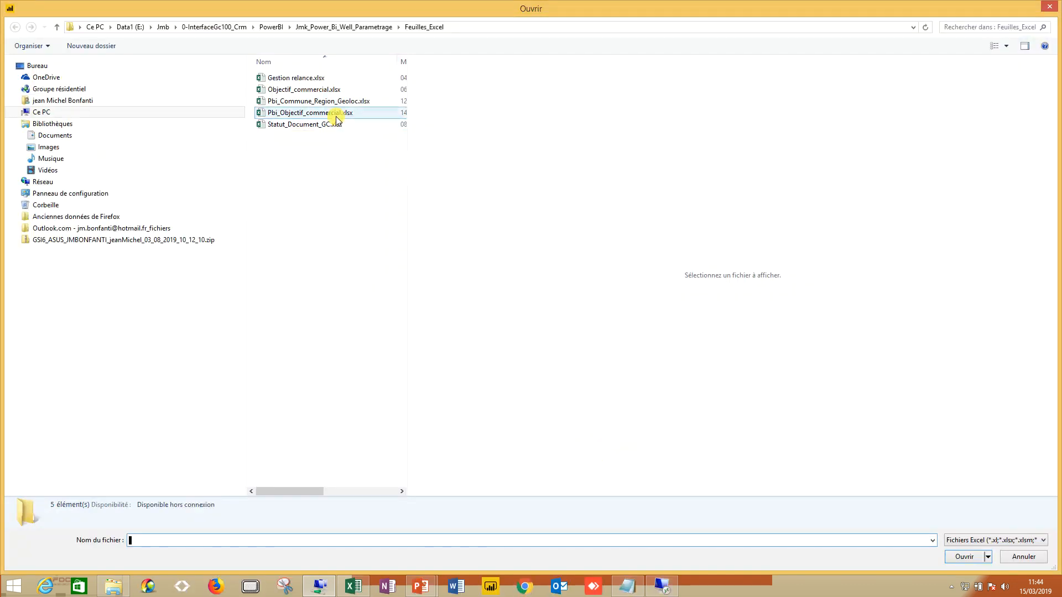
click(325, 102)
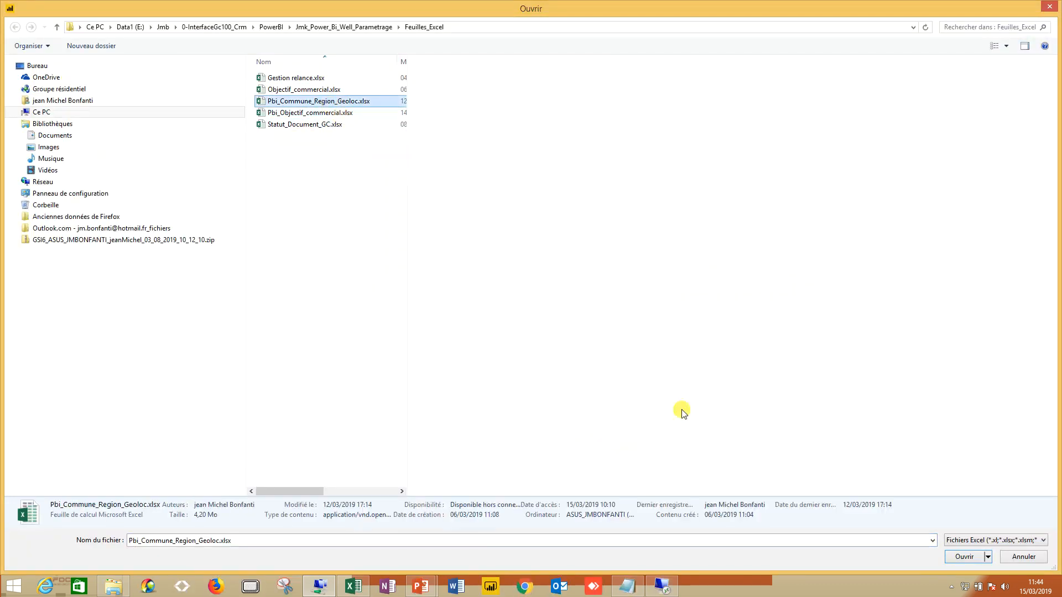
click(965, 558)
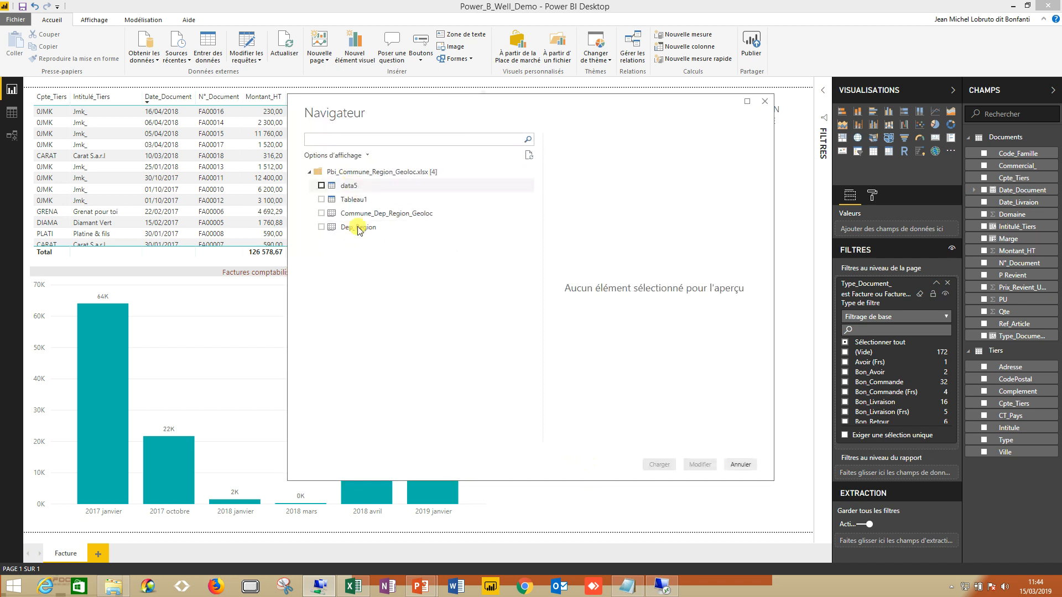
Select the Dep_Region sheet from the workbook and open it for editing in Power Query
click(321, 227)
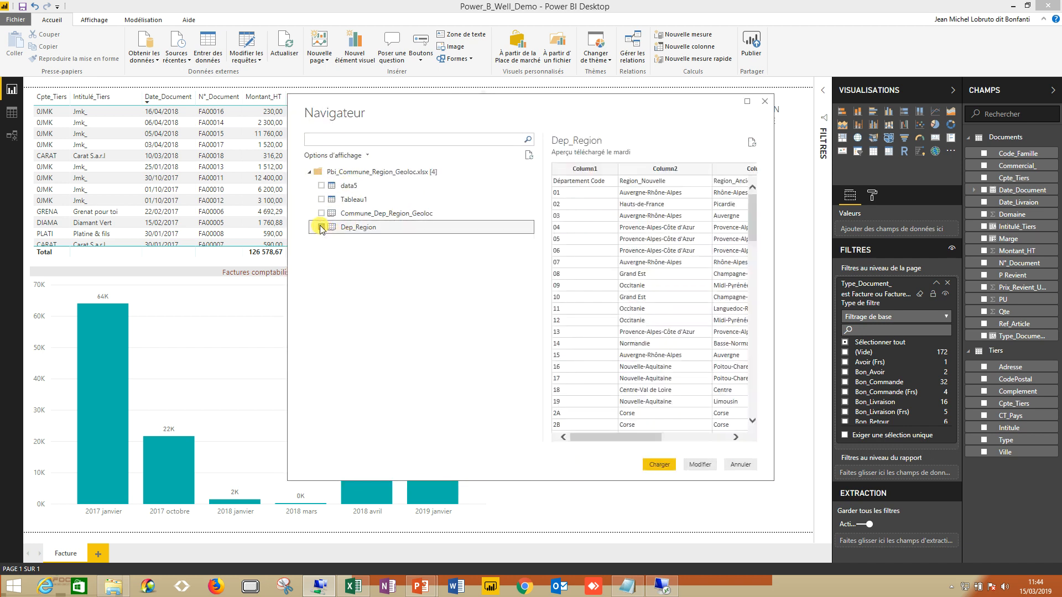
drag(654, 438, 649, 443)
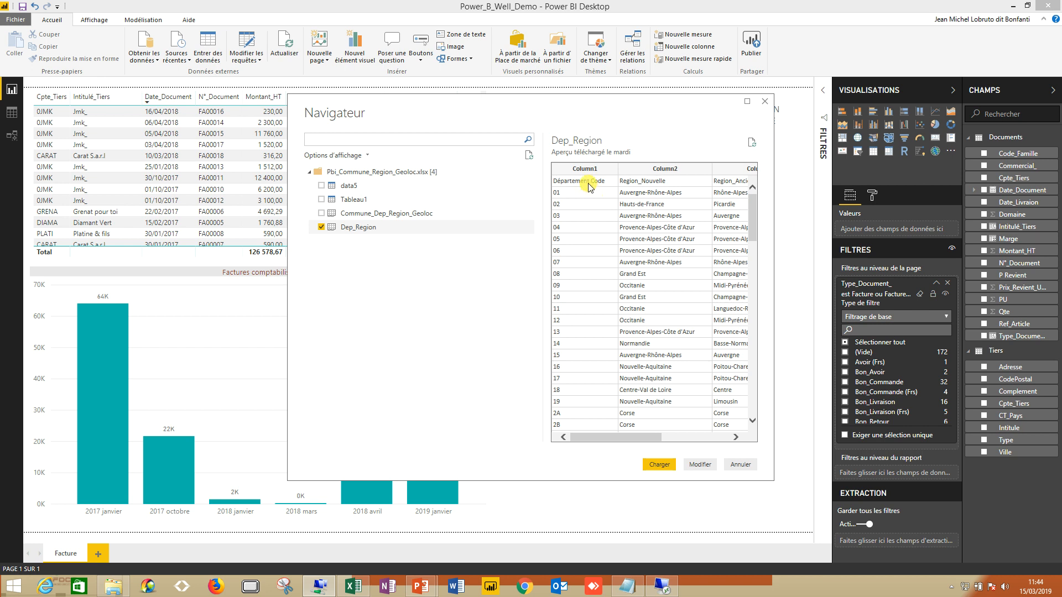
click(663, 470)
click(702, 468)
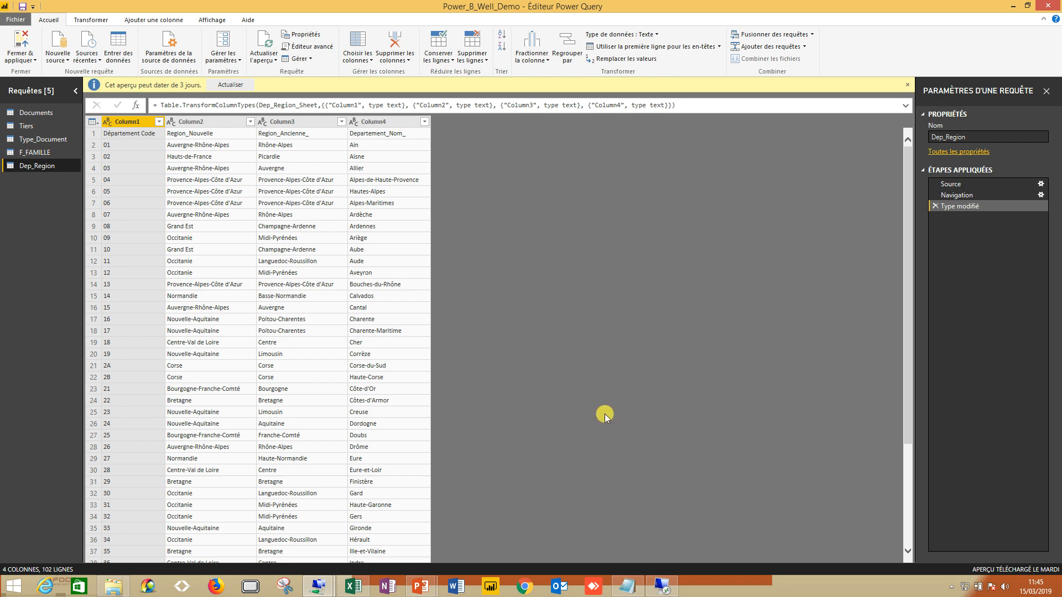
Promote the first row of Dep_Region to column headers, and close the query editor applying the changes
click(101, 20)
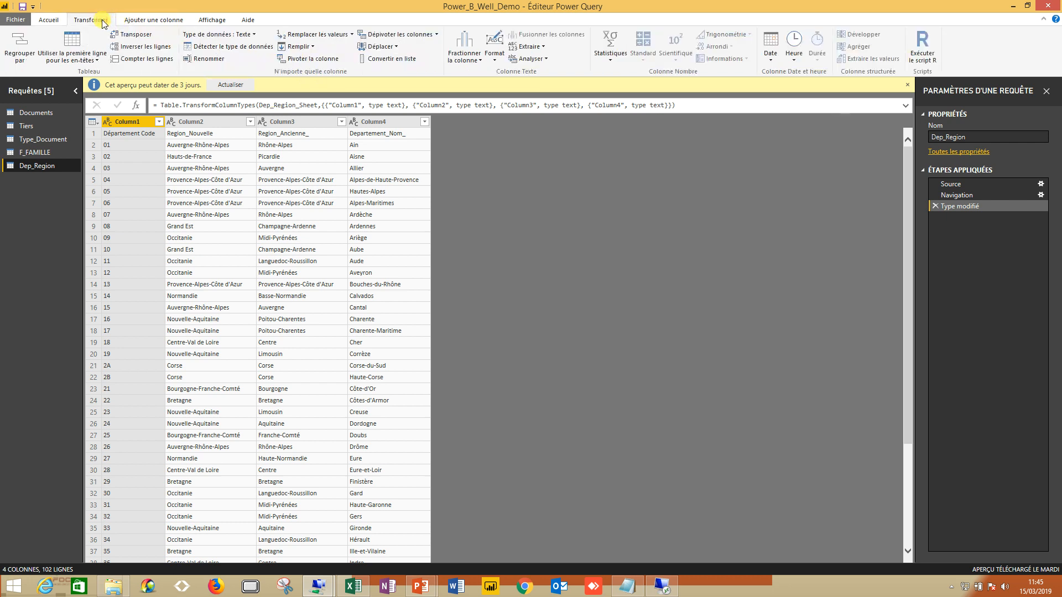
click(99, 59)
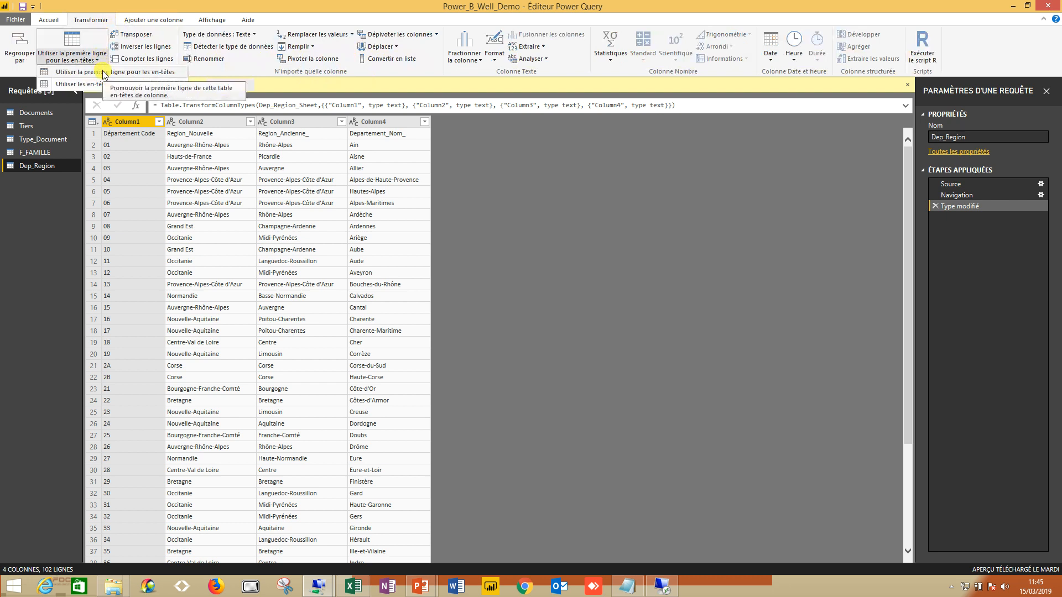
click(103, 73)
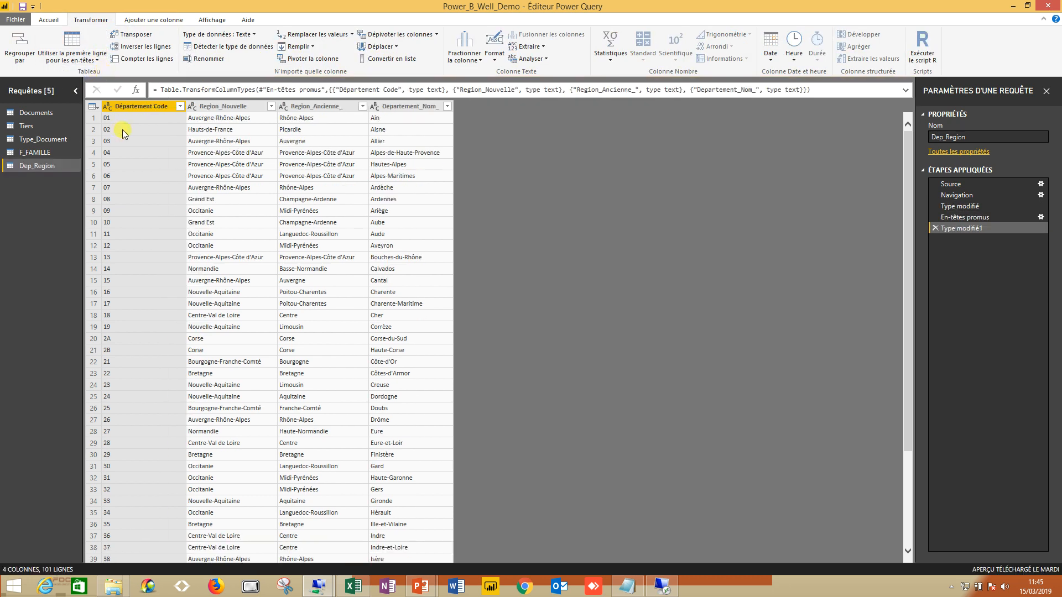
click(21, 21)
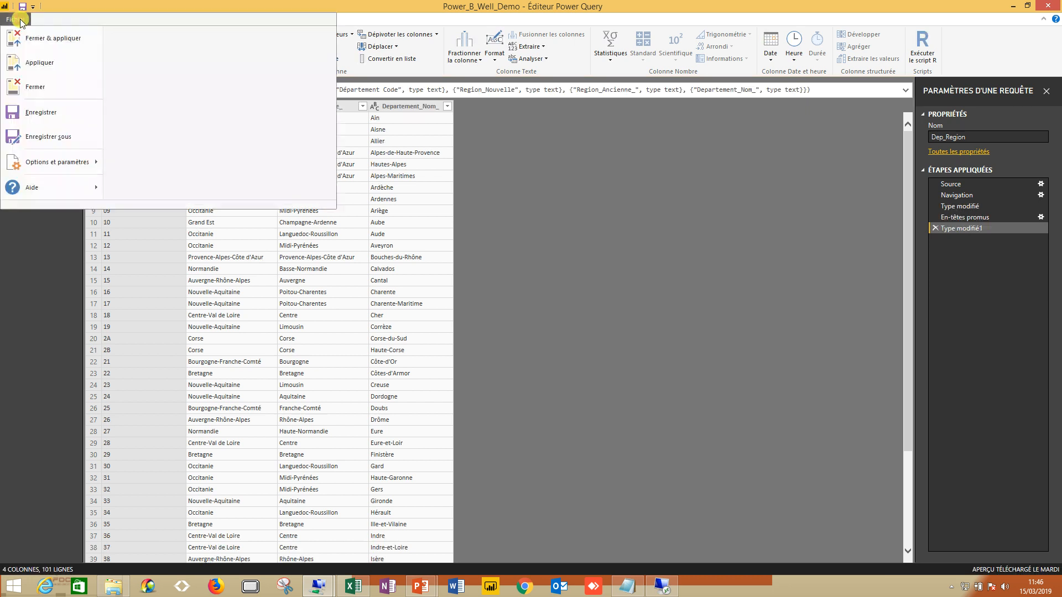
click(44, 43)
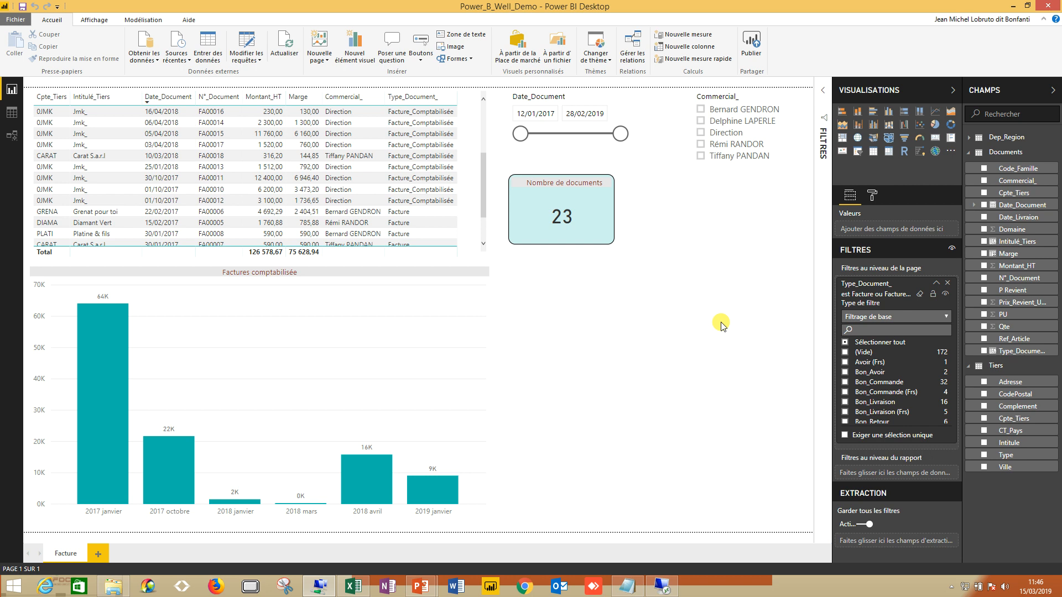
Display the Dep_Region table's rows in the data view to inspect the imported columns
click(11, 113)
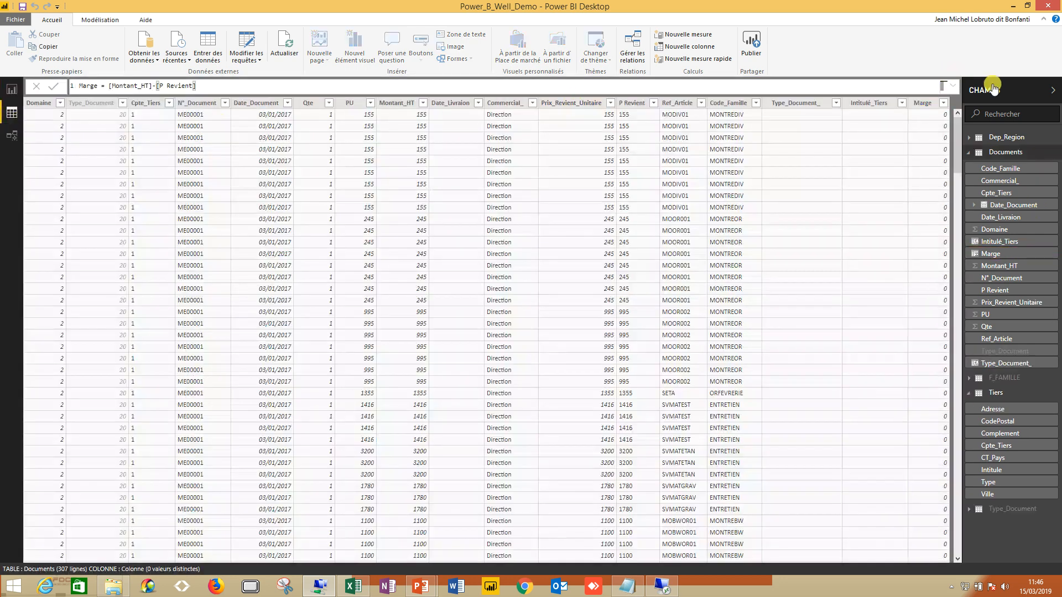
click(1007, 138)
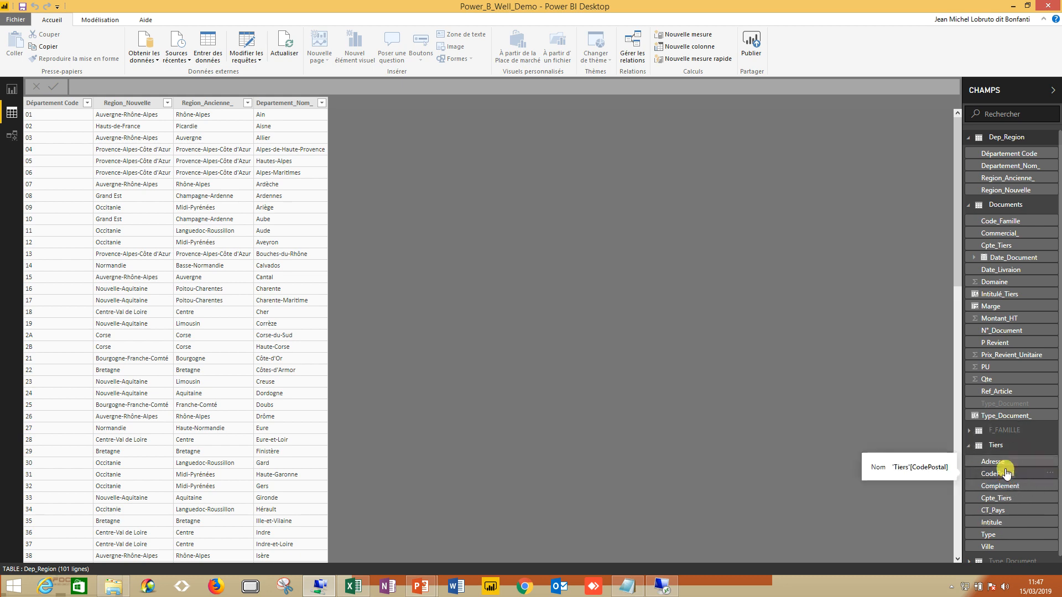
Add a calculated column to the Tiers table with the formula Dep = left([CodePostal];2)
click(999, 451)
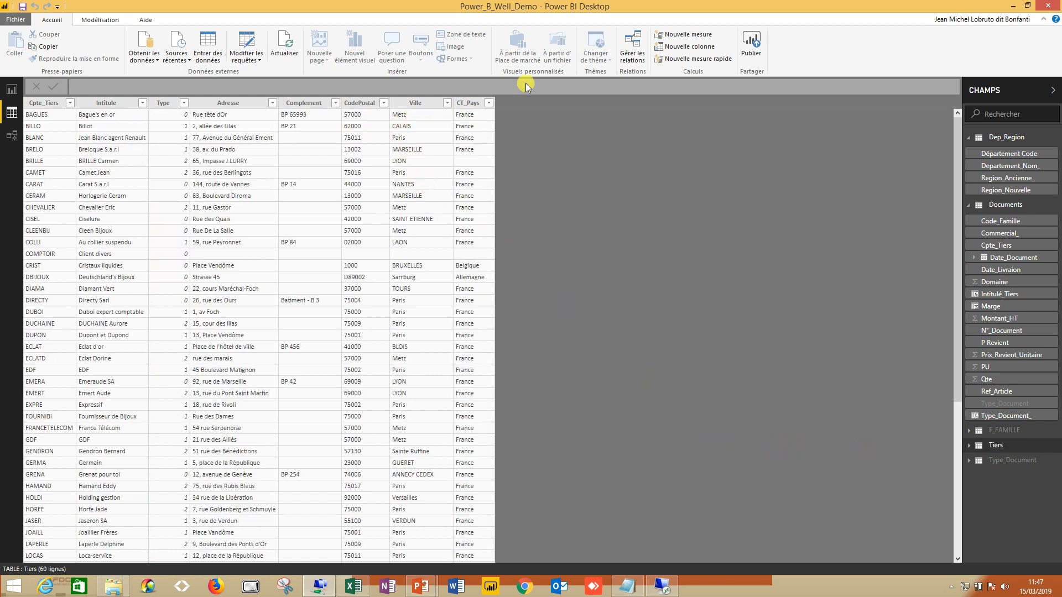
click(674, 51)
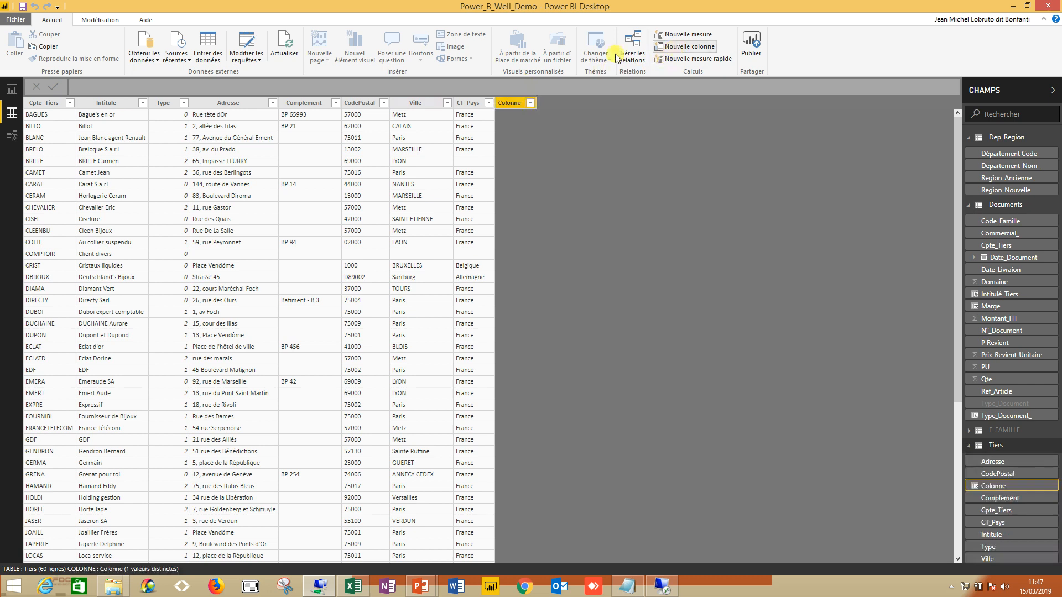
text(D)
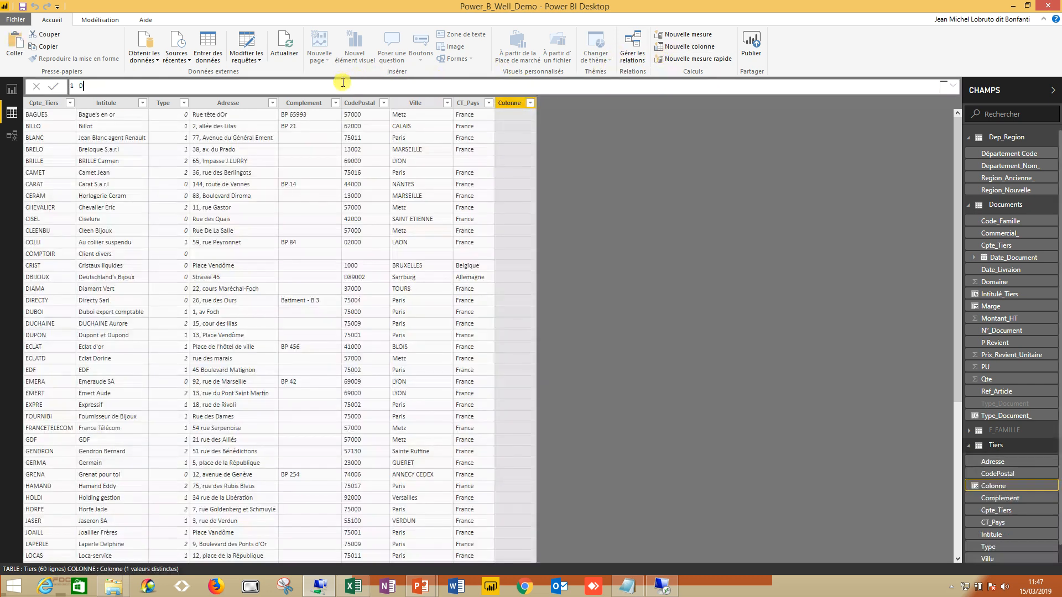
text(ep =left()
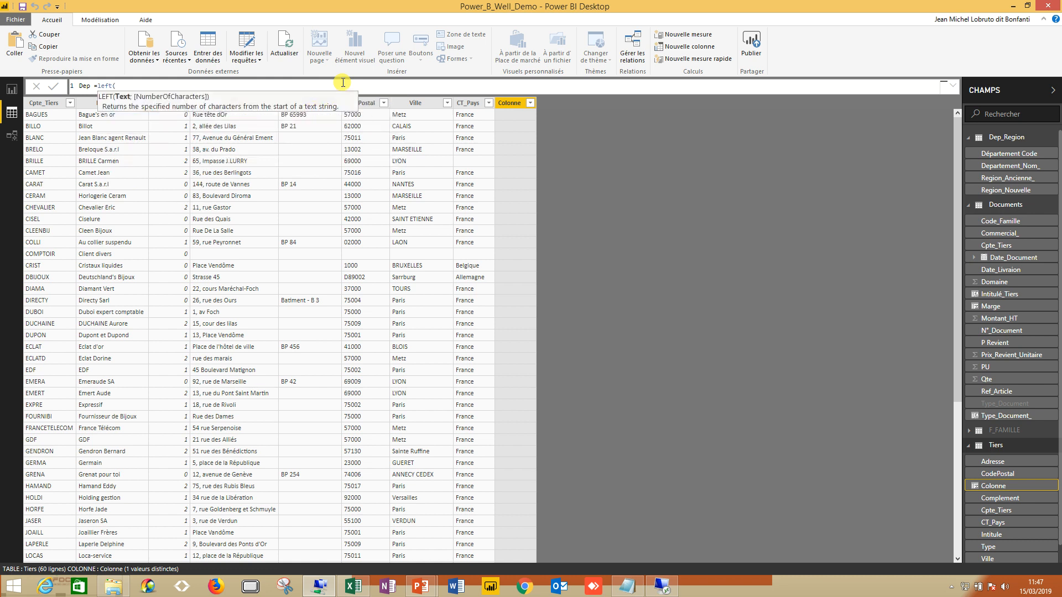
text([co)
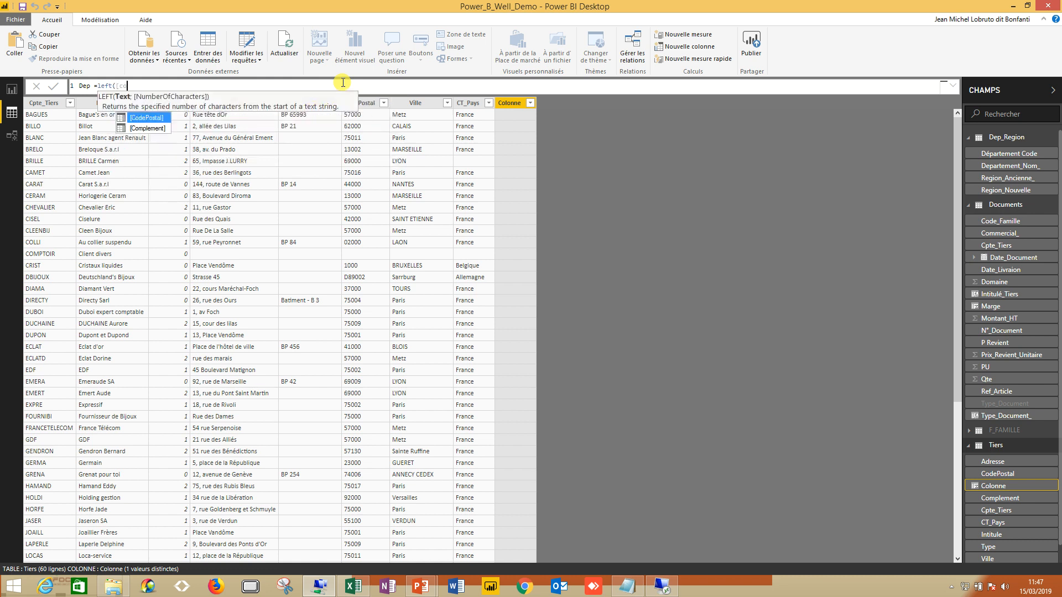
text(d)
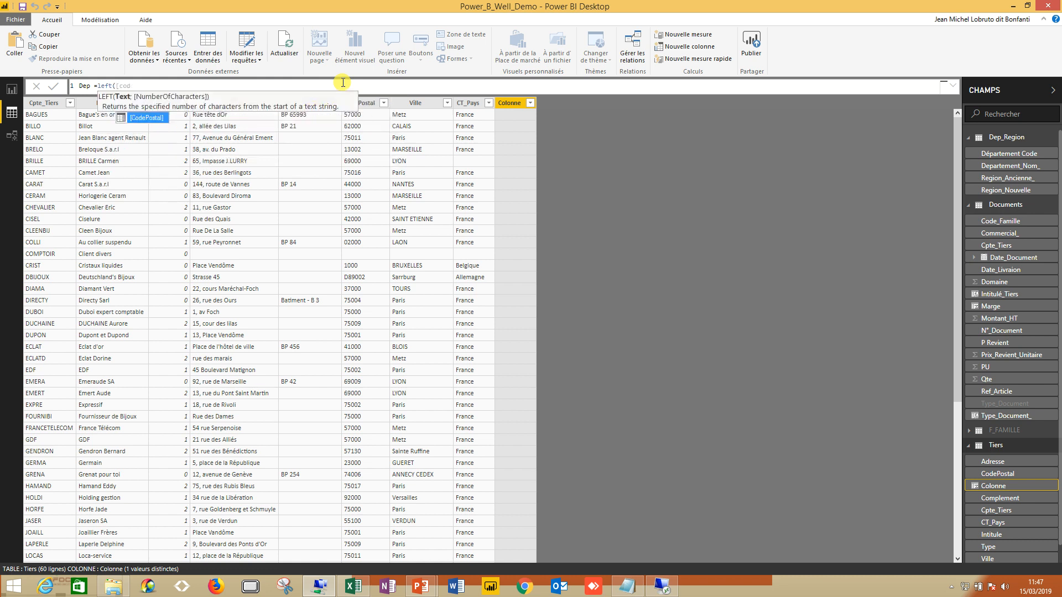
click(157, 119)
text())
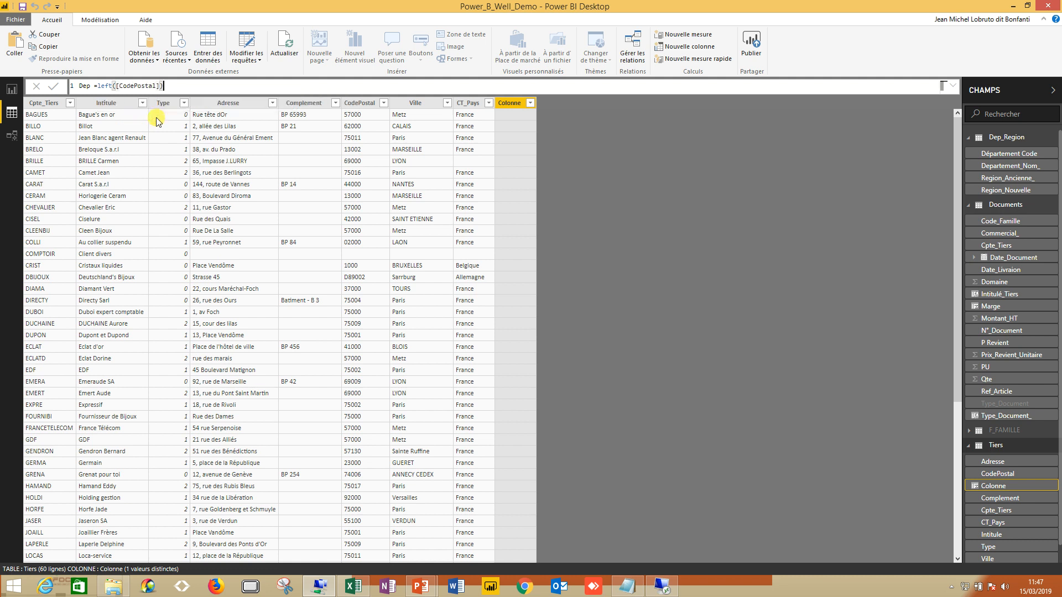
text(;)
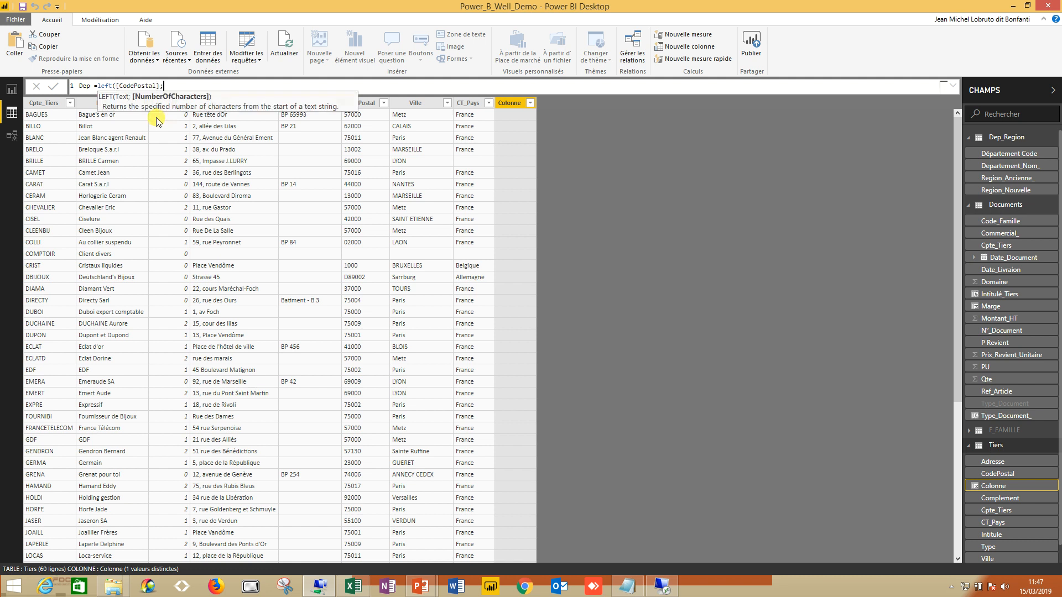
text(2))
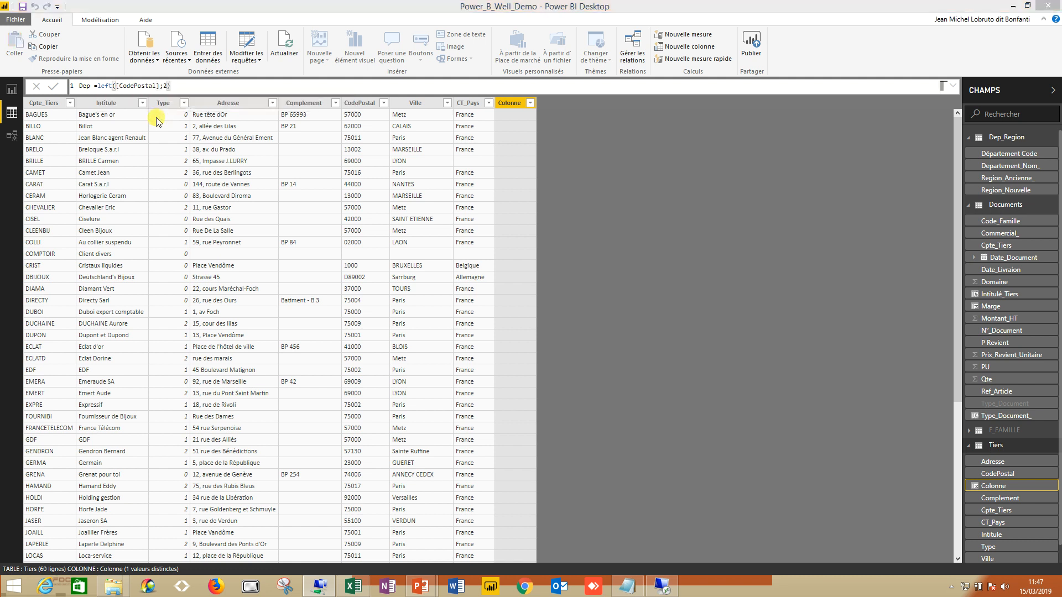
key(Return)
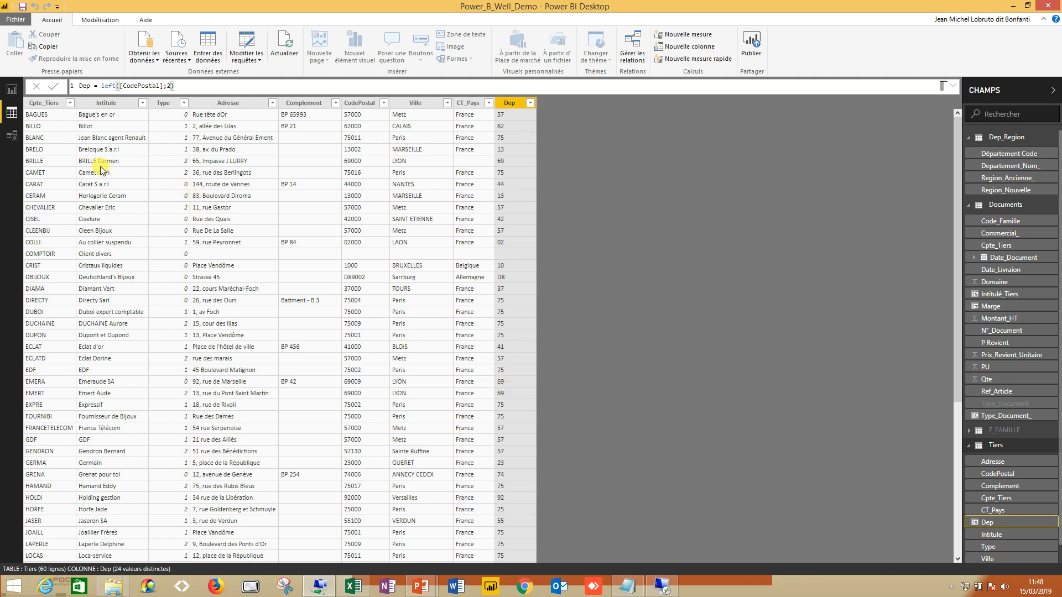
Create a relationship between Dep in Tiers and Département Code in Dep_Region, and return to the Facture report page
click(15, 138)
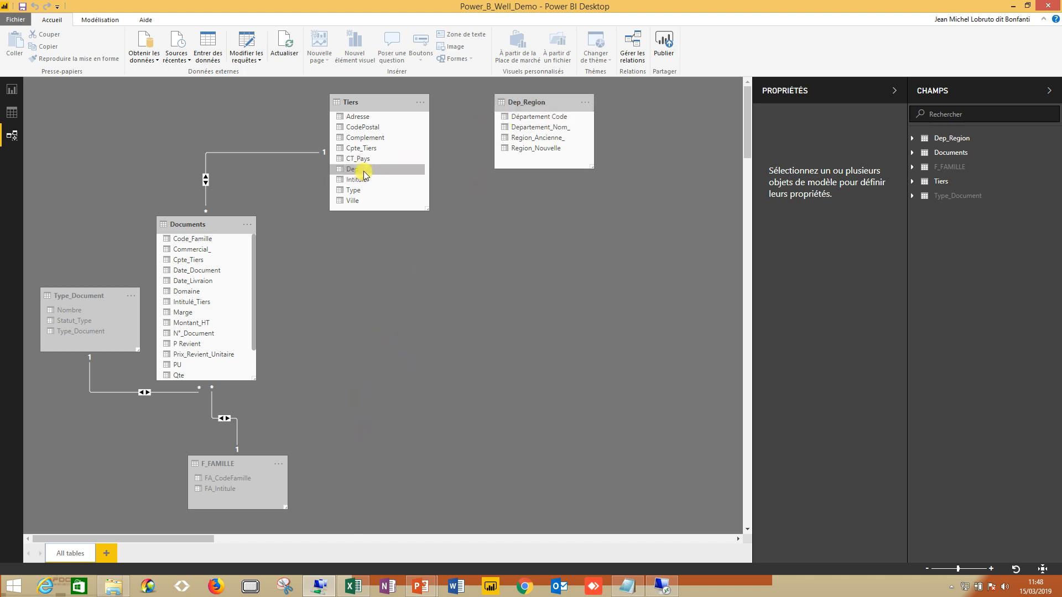
drag(365, 176, 515, 121)
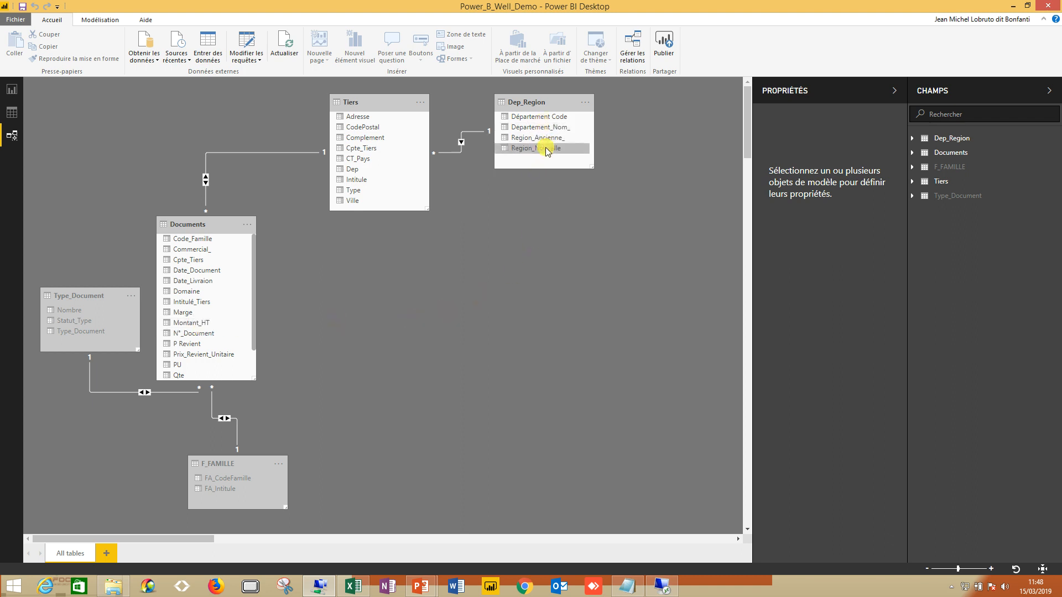
click(10, 90)
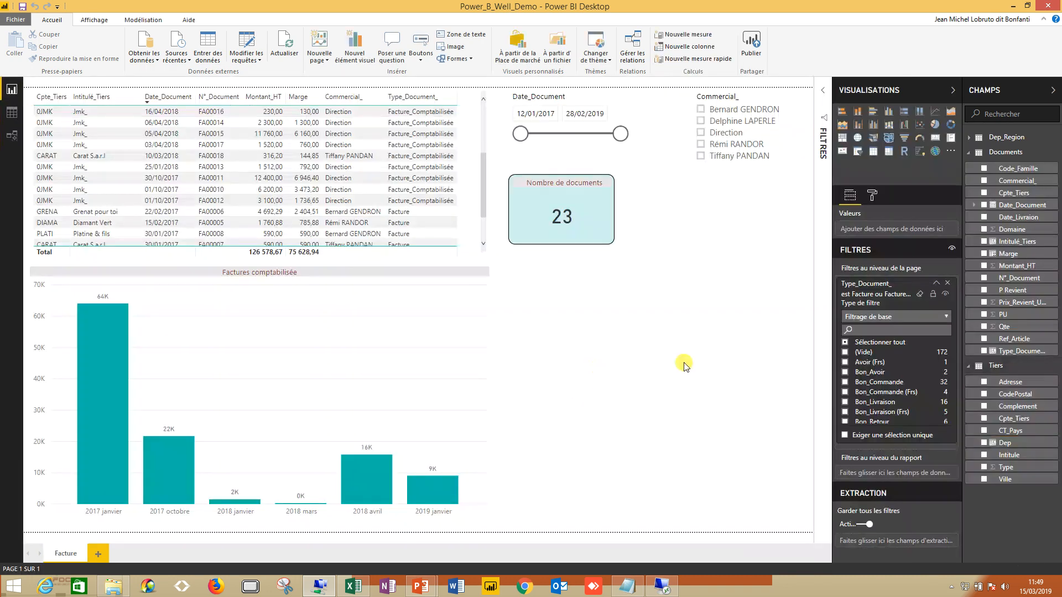
Check the relationship with a temporary table visual of Cpte_Tiers, Region_Nouvelle and Département Code, and delete that visual
click(873, 154)
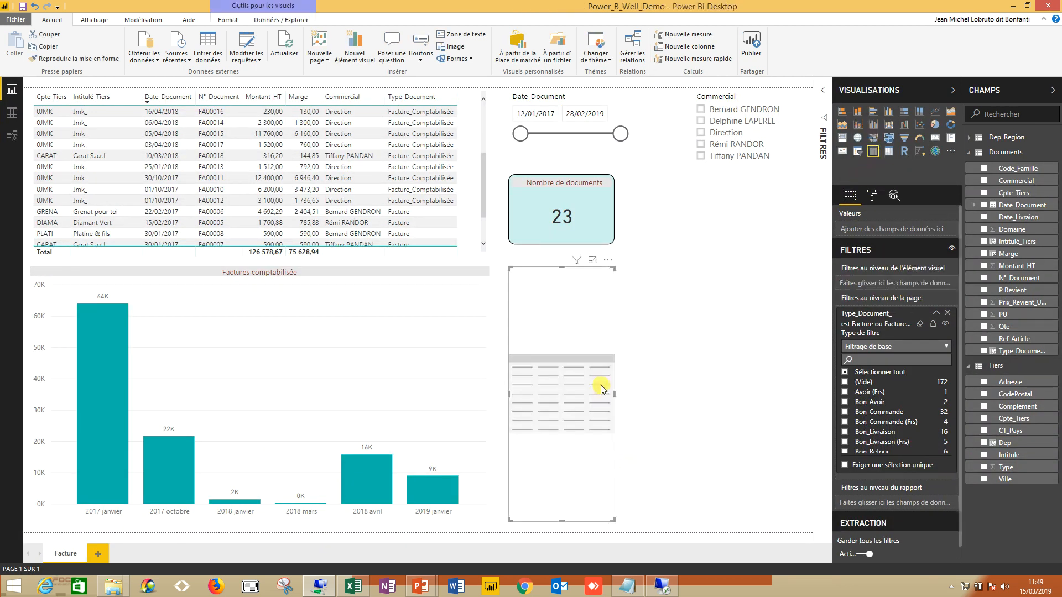
drag(612, 396, 788, 402)
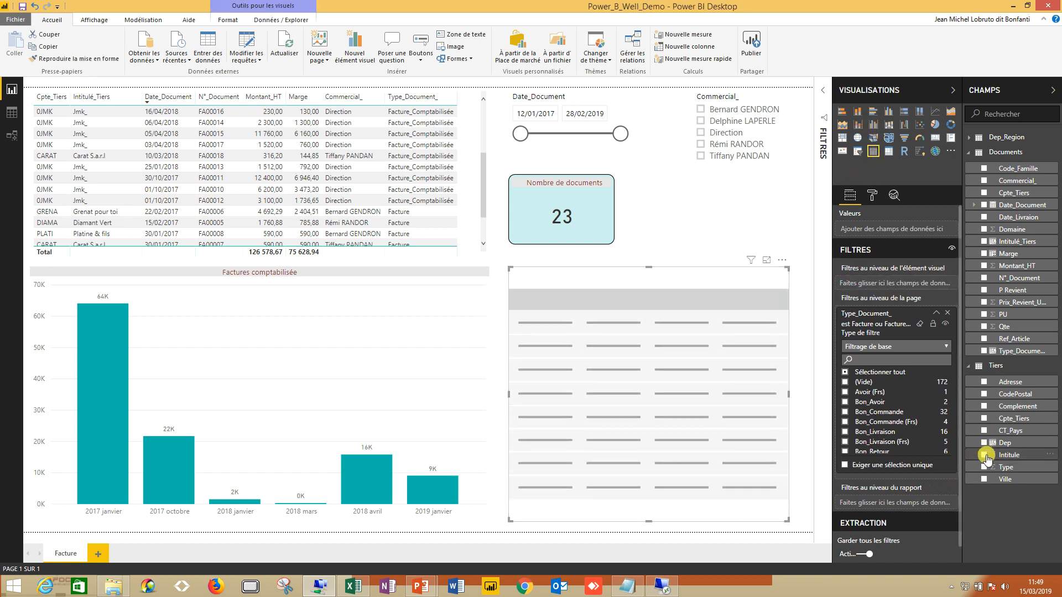
click(985, 420)
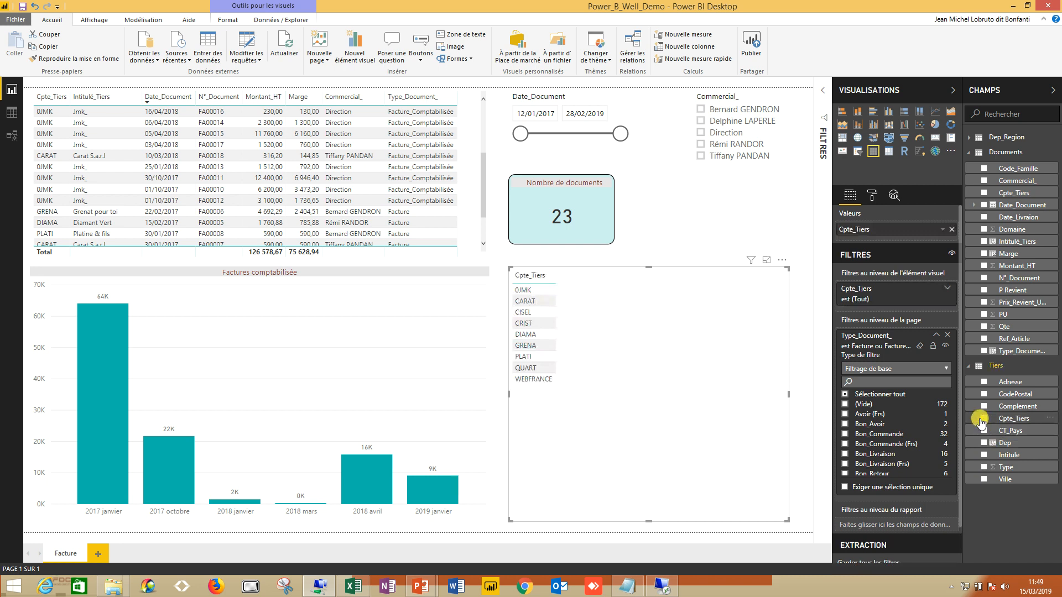
click(1003, 139)
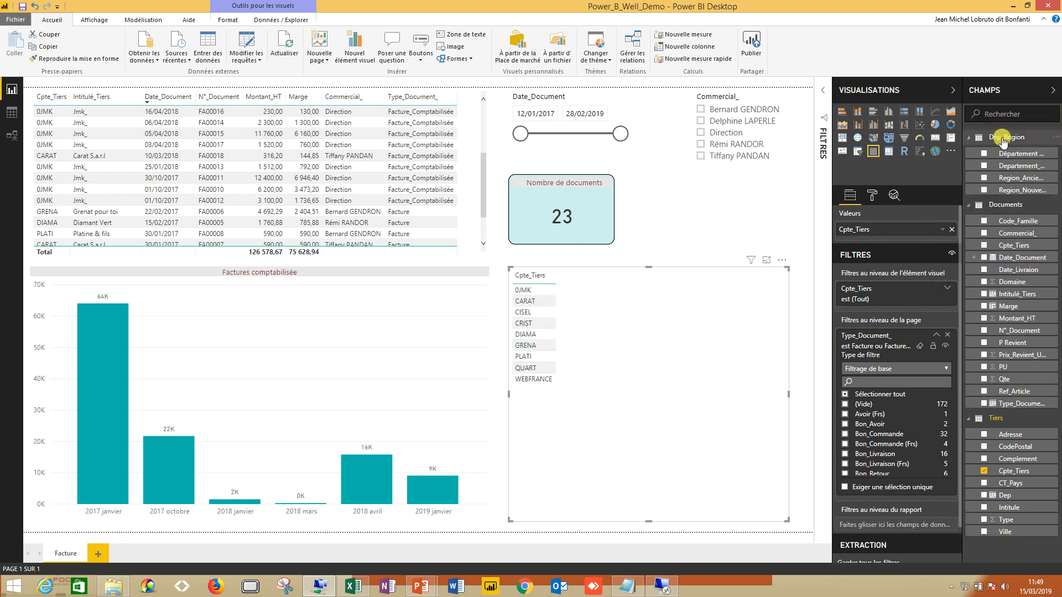
click(984, 191)
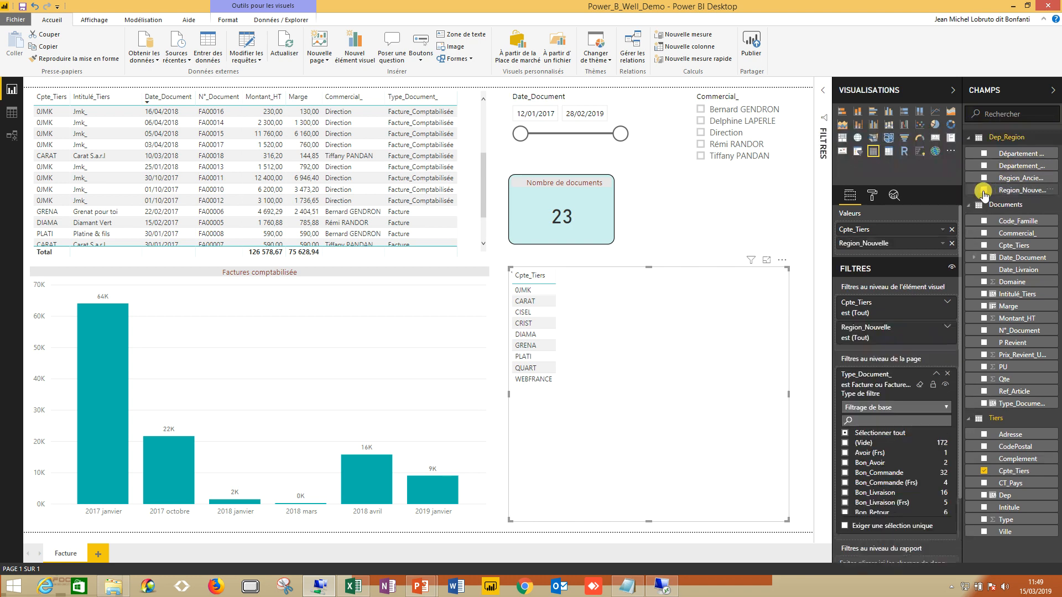
click(984, 155)
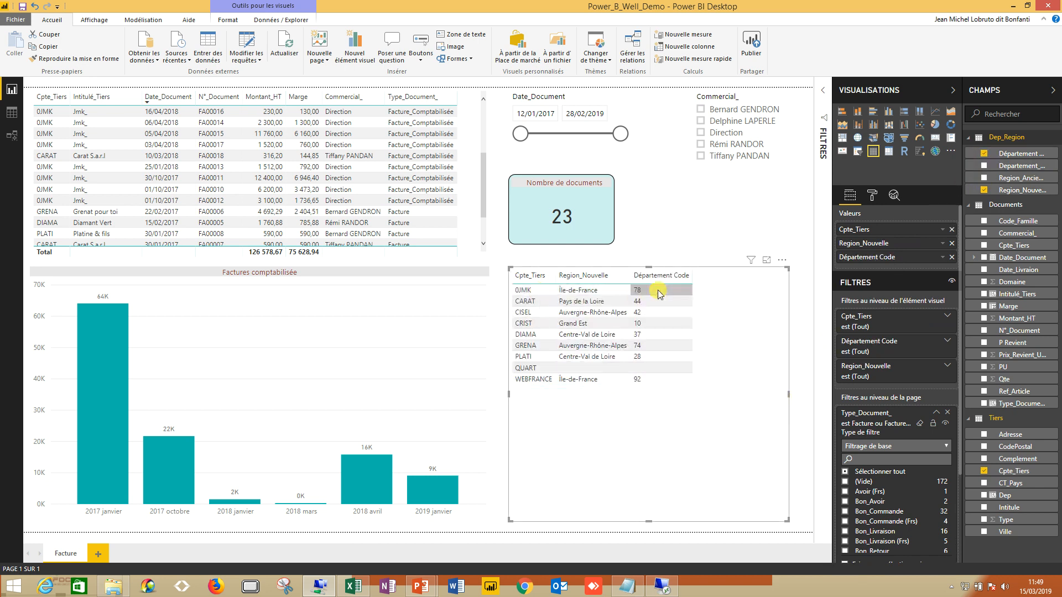
click(782, 260)
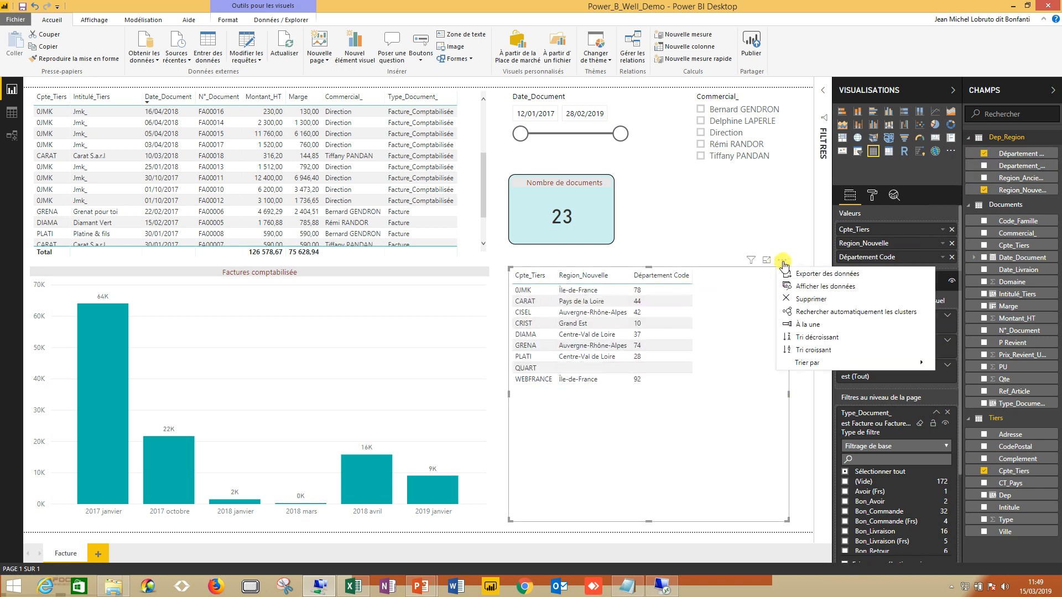
click(802, 305)
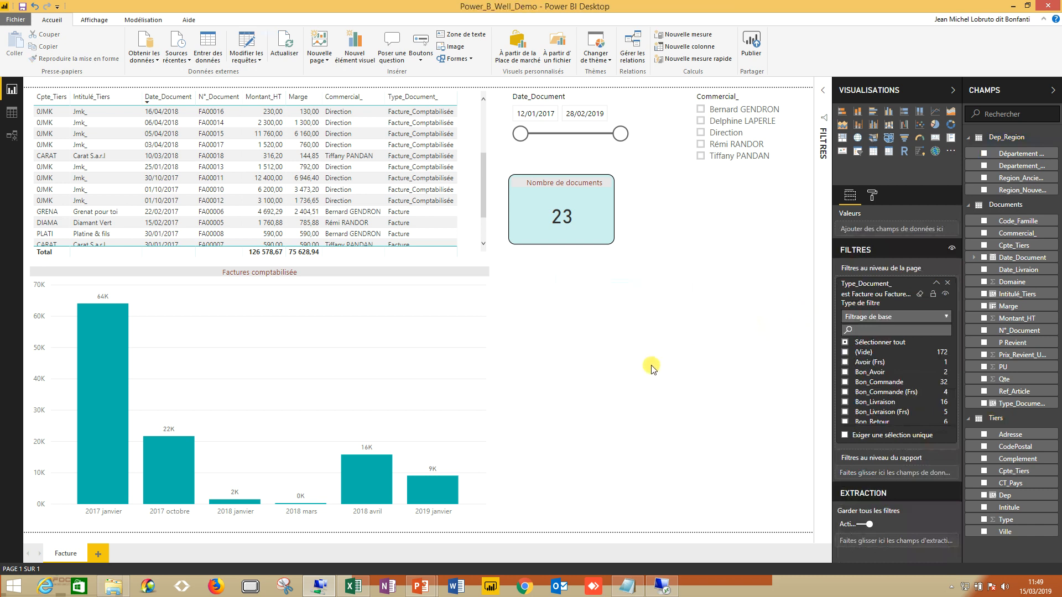
Insert a widened matrix below the card with Region_Nouvelle as rows, Date_Document as columns and Qte as values
click(889, 153)
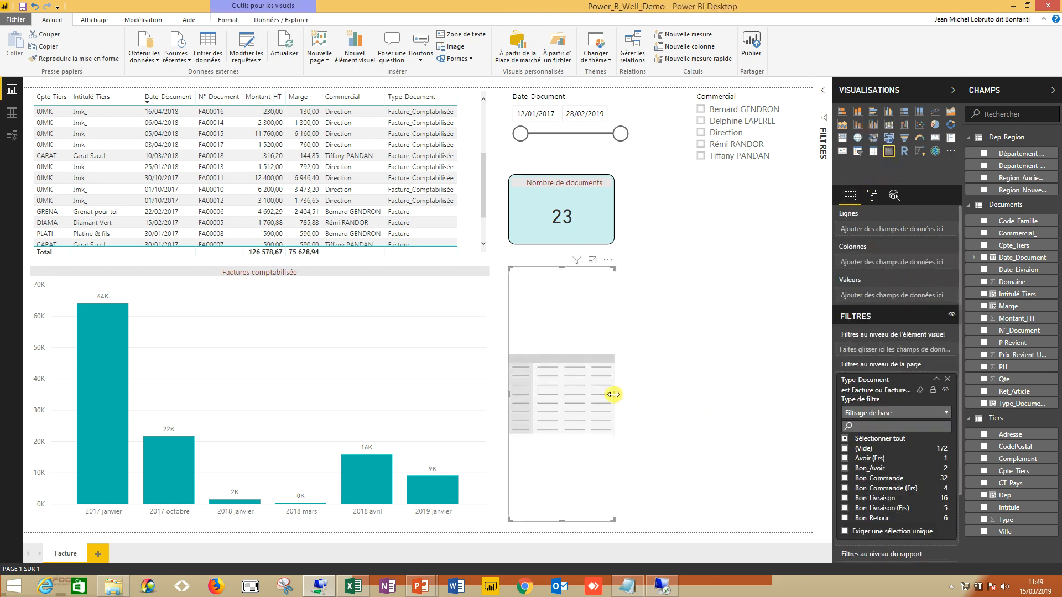
drag(613, 394, 776, 386)
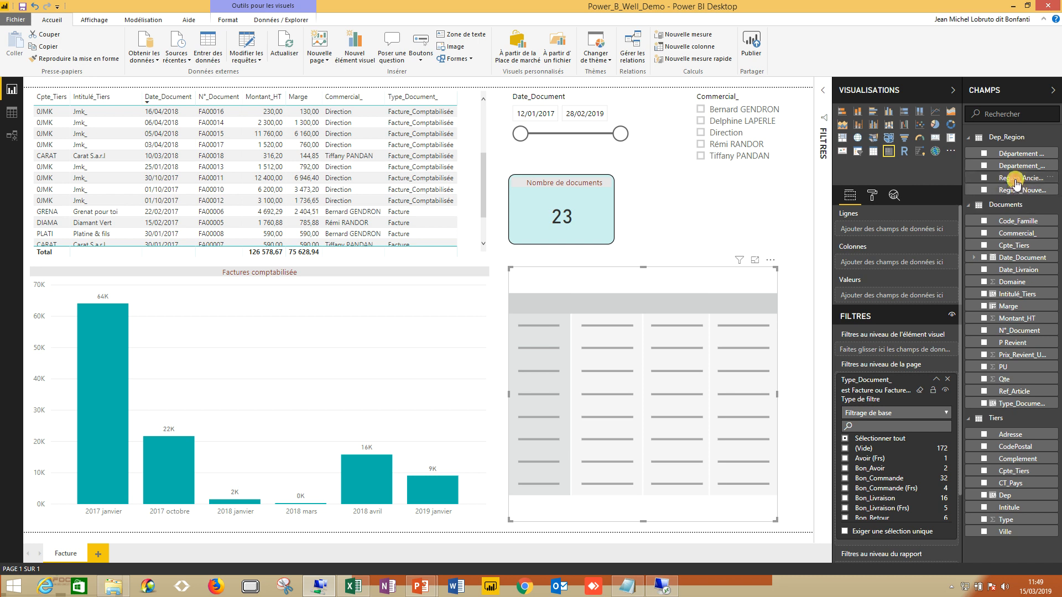
drag(1014, 193, 887, 231)
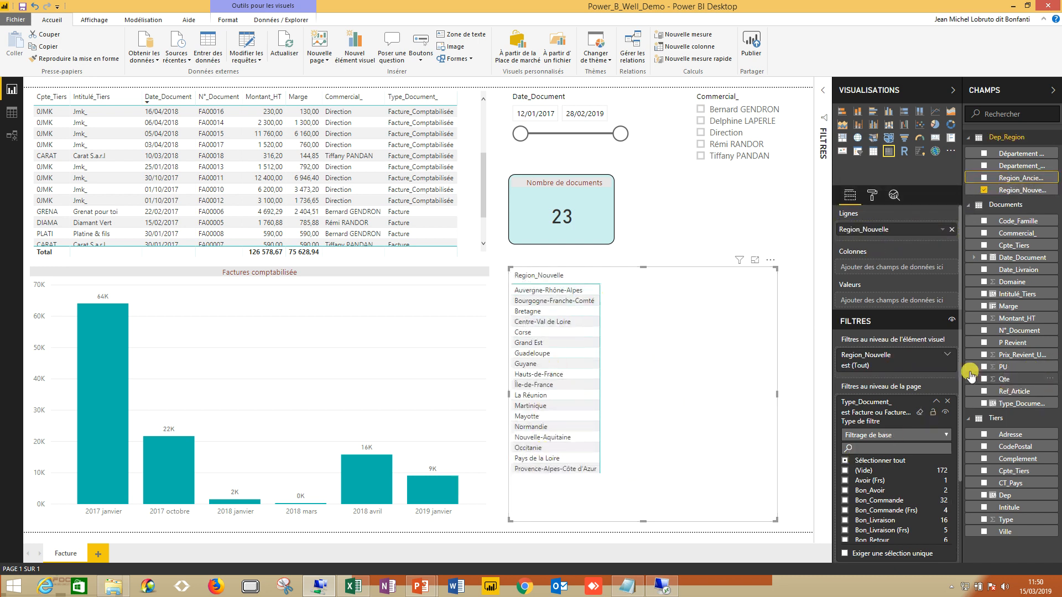
drag(998, 380, 878, 304)
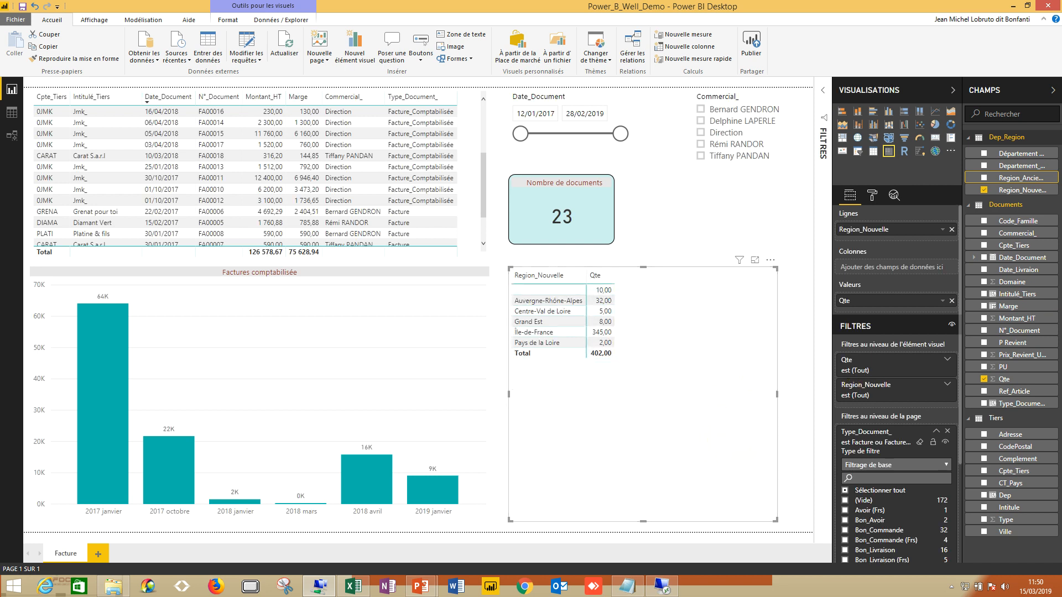
drag(979, 260, 896, 274)
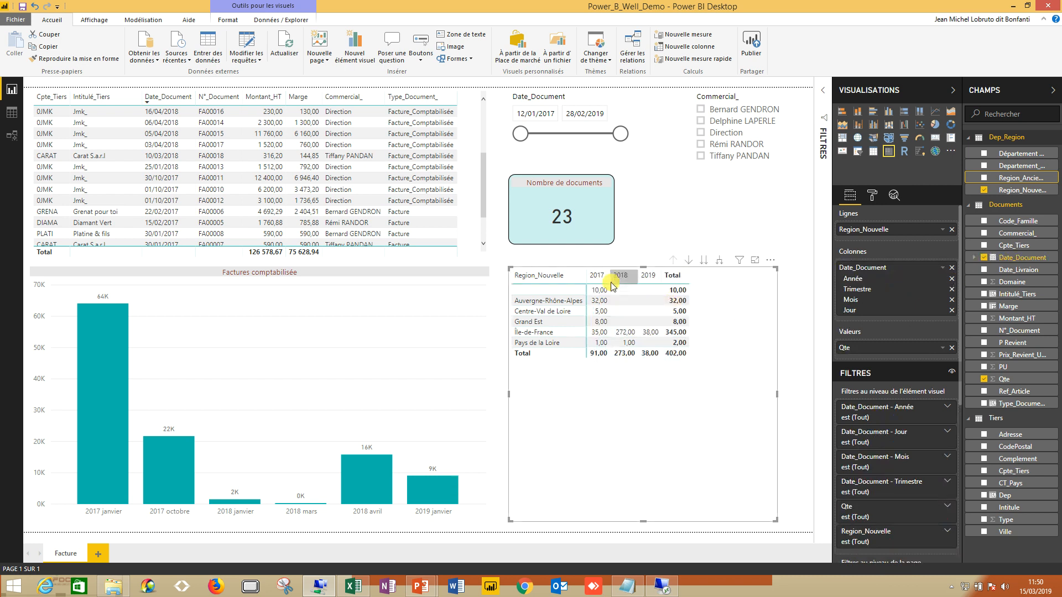
Remove the Mois and Jour levels from the matrix columns and expand the date hierarchy from years to quarters
click(951, 299)
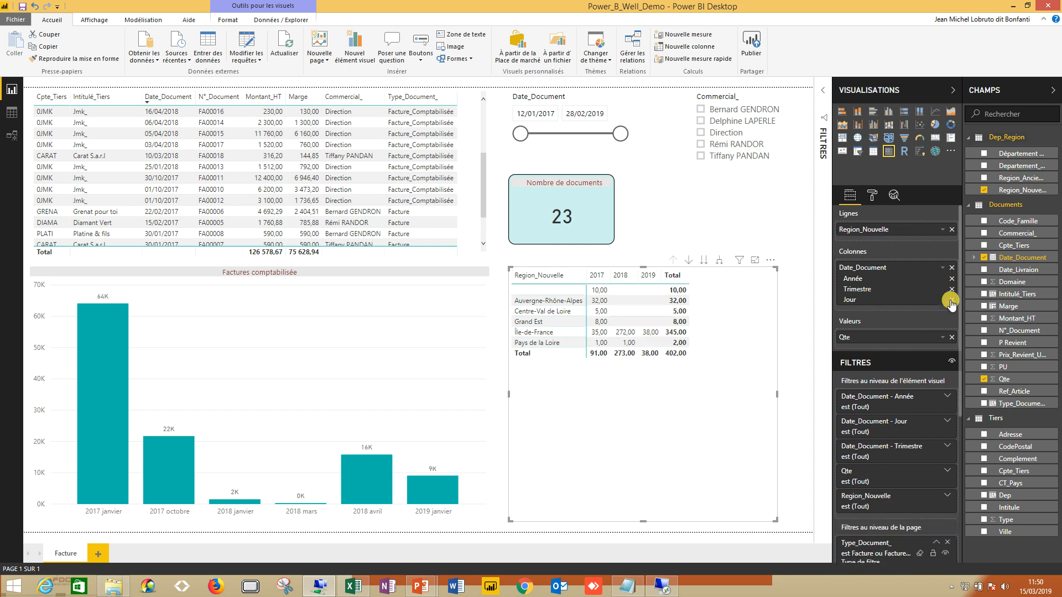
click(951, 301)
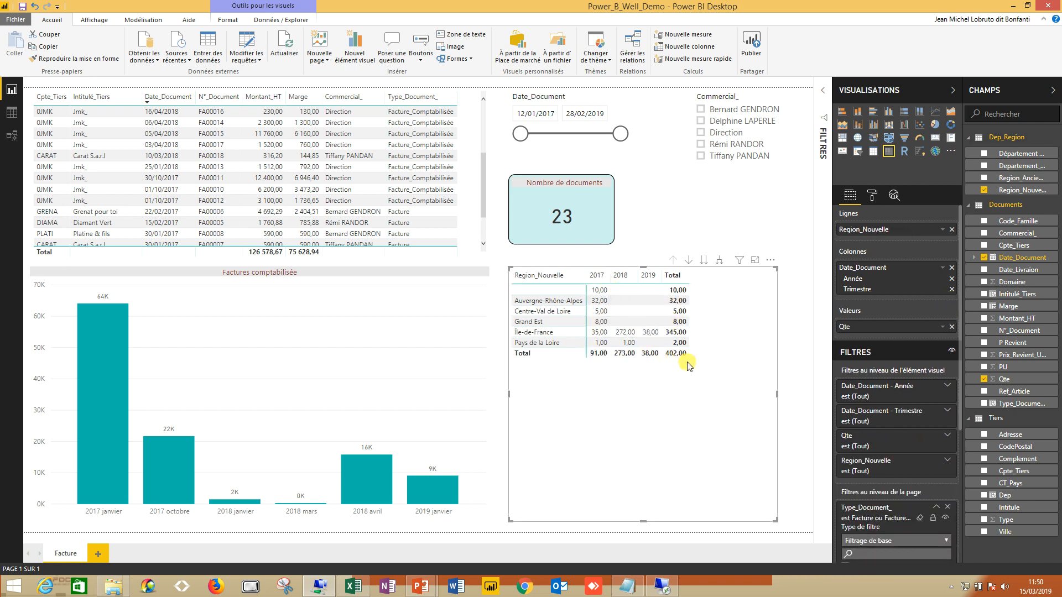
click(719, 261)
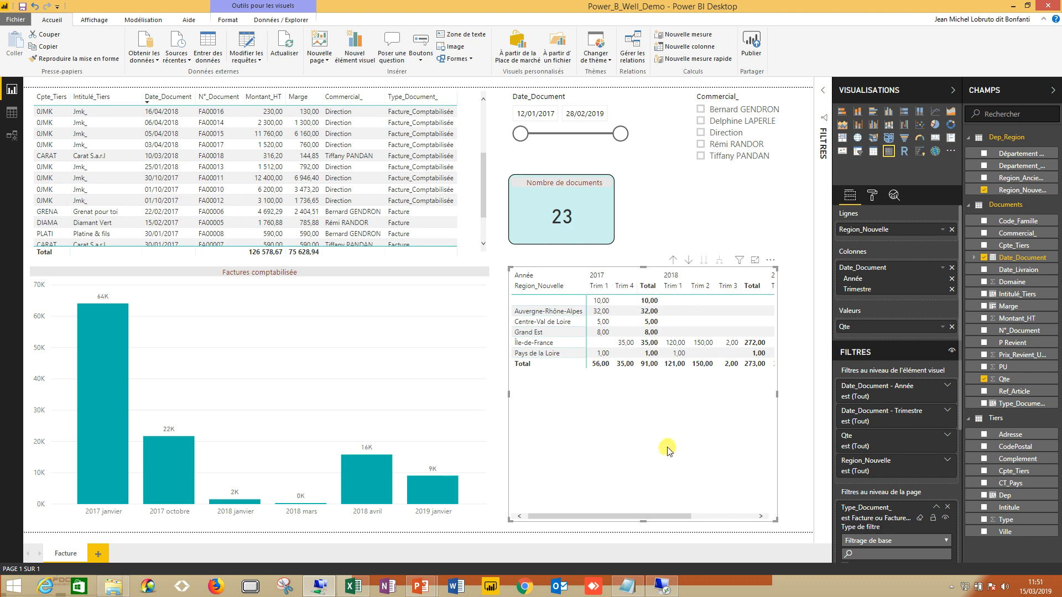
Test the cross-filtering of the page with the matrix's Auvergne-Rhône-Alpes row, and clear the selection
click(796, 395)
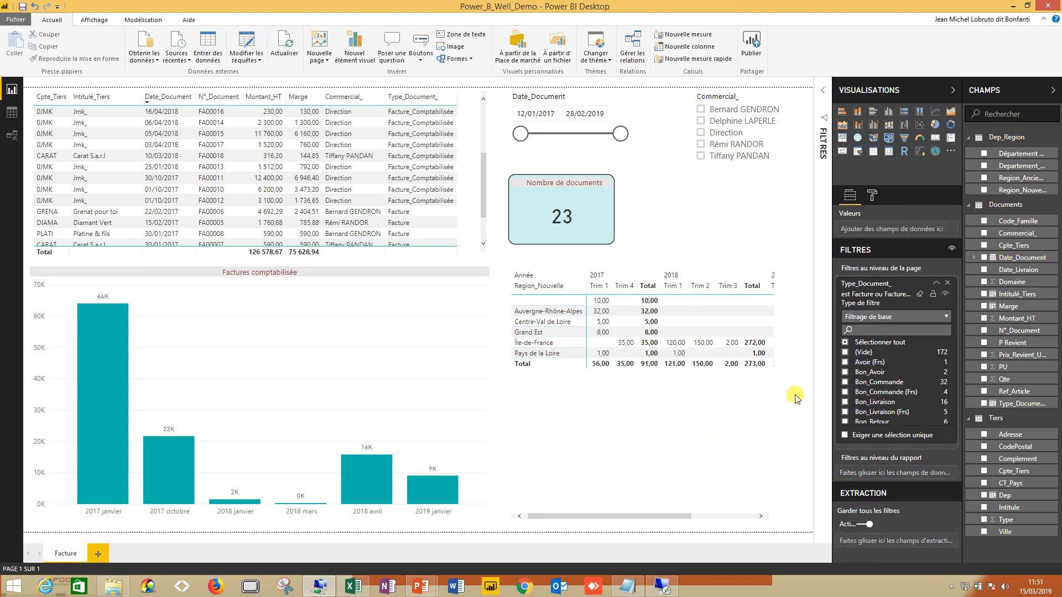
click(550, 313)
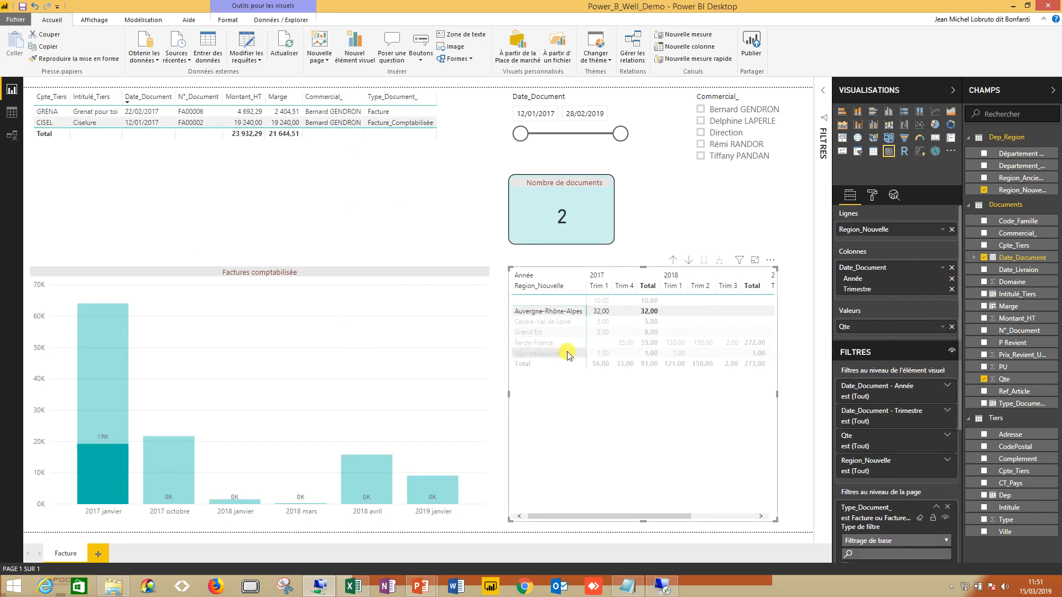
click(548, 313)
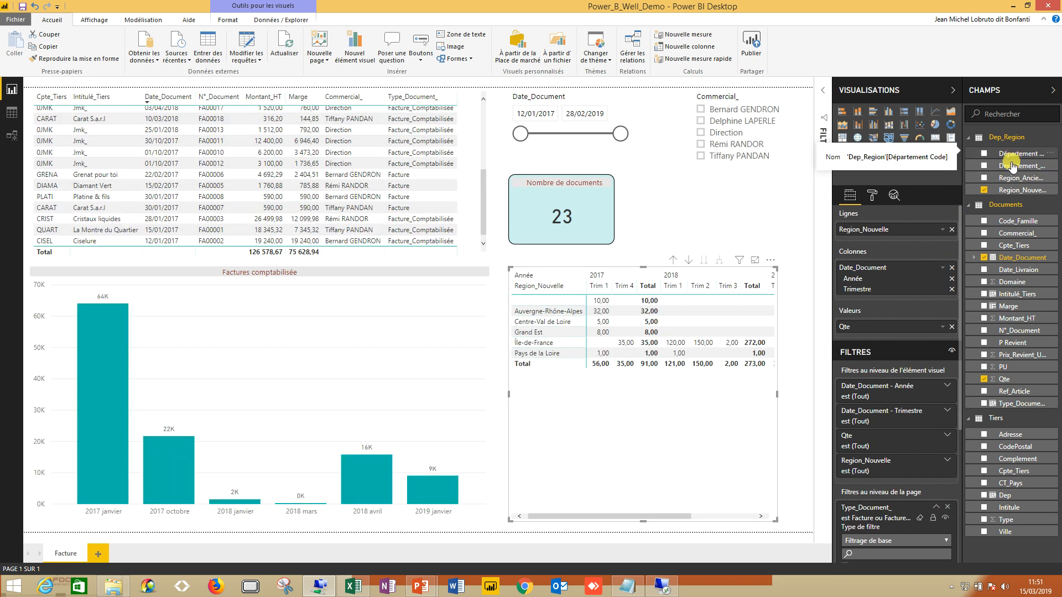
Add Departement_Nom_ below Region_Nouvelle in the matrix rows and turn on the +/- icons for its row headers
drag(1013, 165, 904, 235)
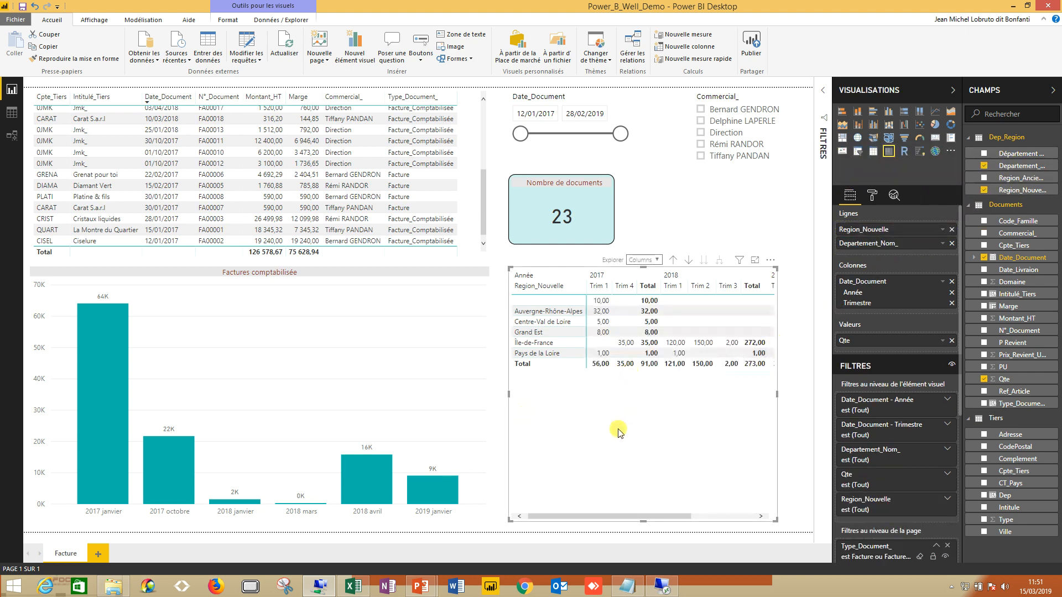
click(871, 196)
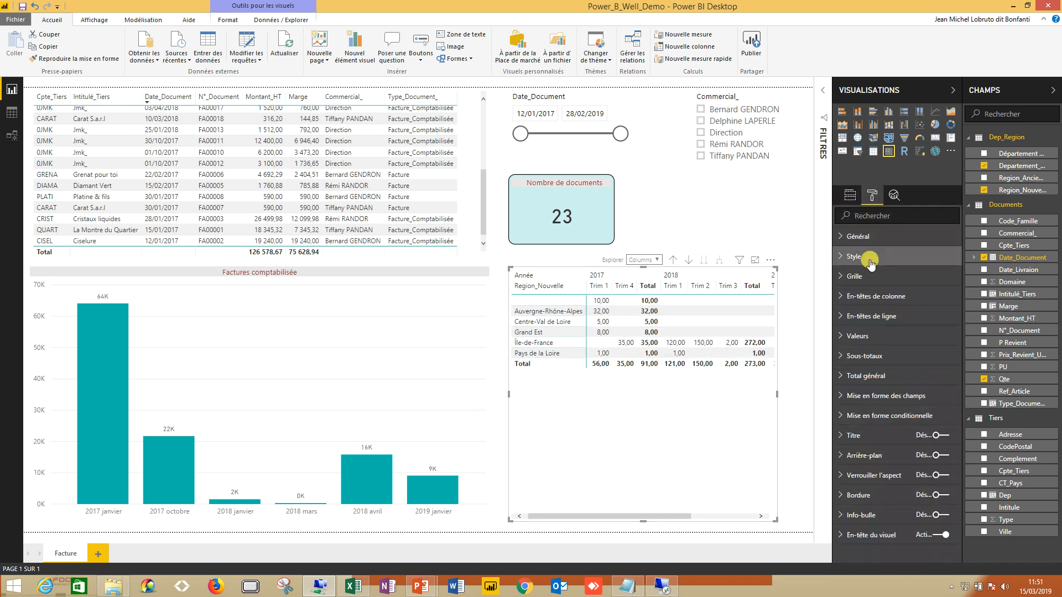
click(858, 319)
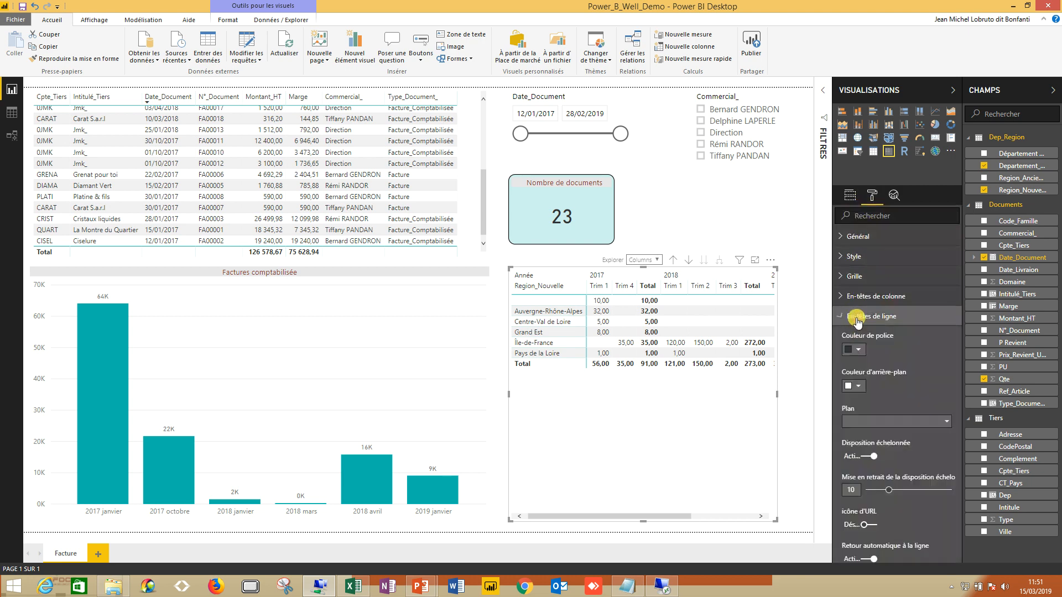
scroll(883, 378, down, 3)
scroll(883, 378, down, 2)
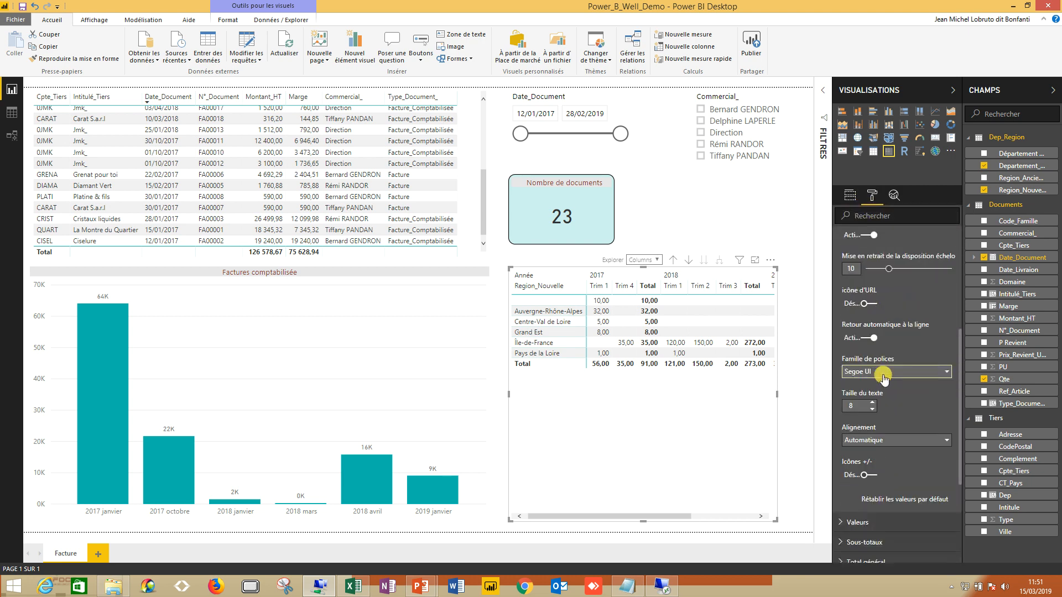
click(854, 475)
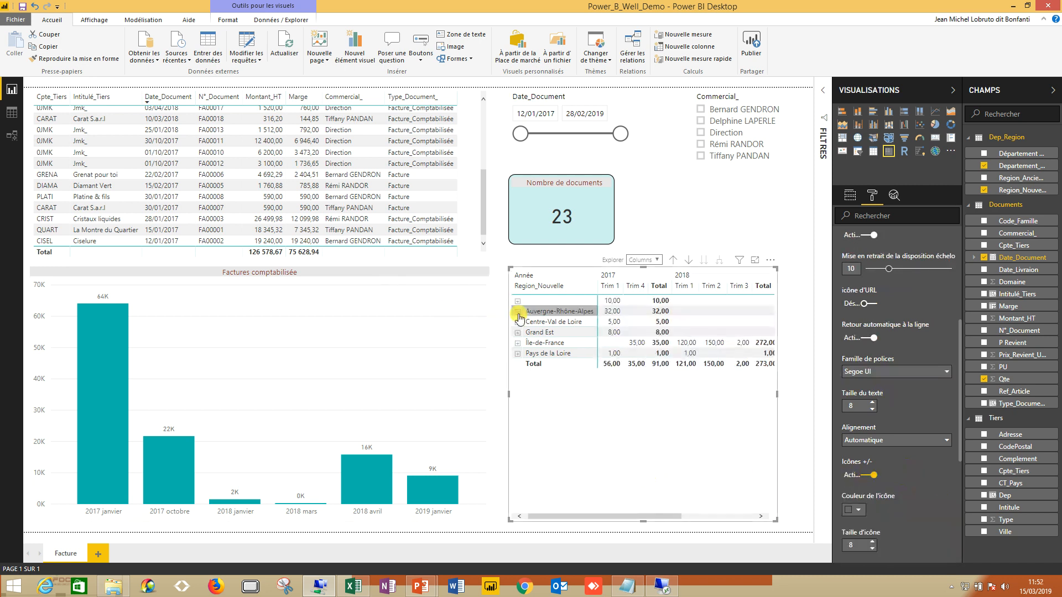
Expand Auvergne-Rhône-Alpes and Île-de-France, test cross-filtering with Yvelines, drill the matrix back up to regions, and clear the selection
click(519, 313)
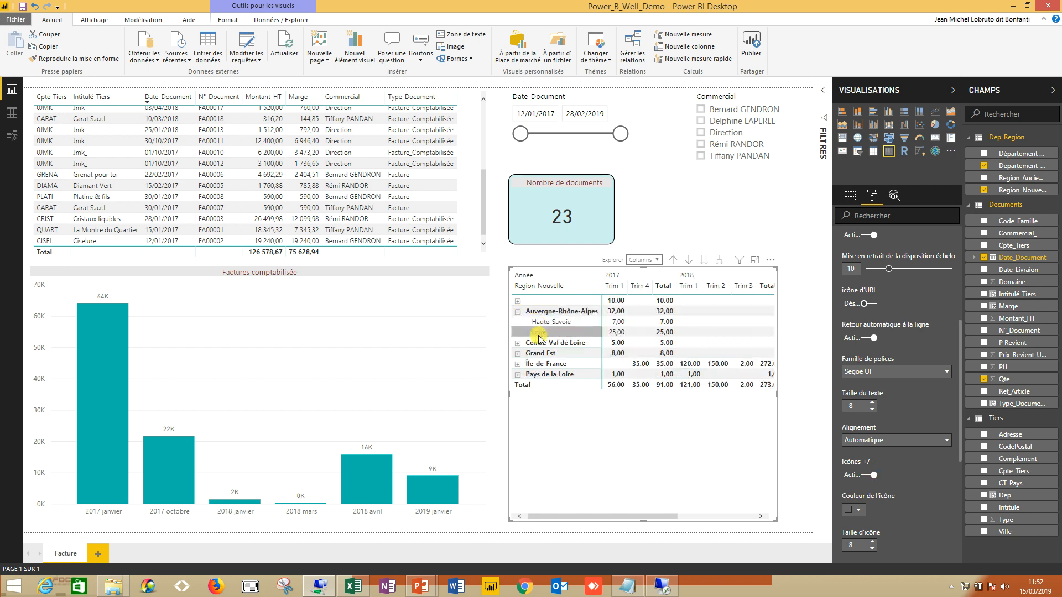
click(518, 365)
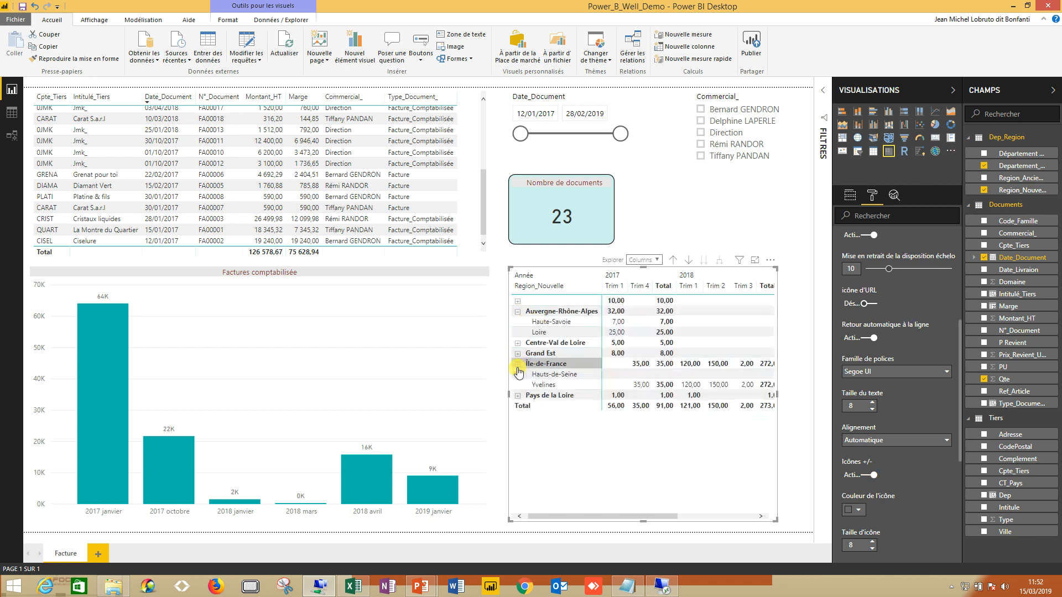
click(546, 386)
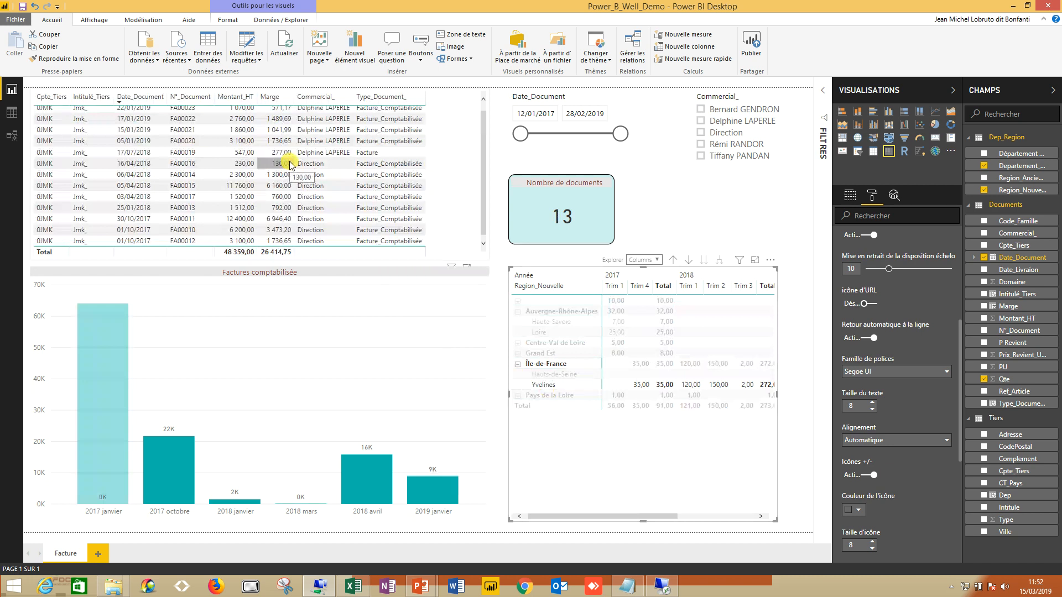
right_click(541, 365)
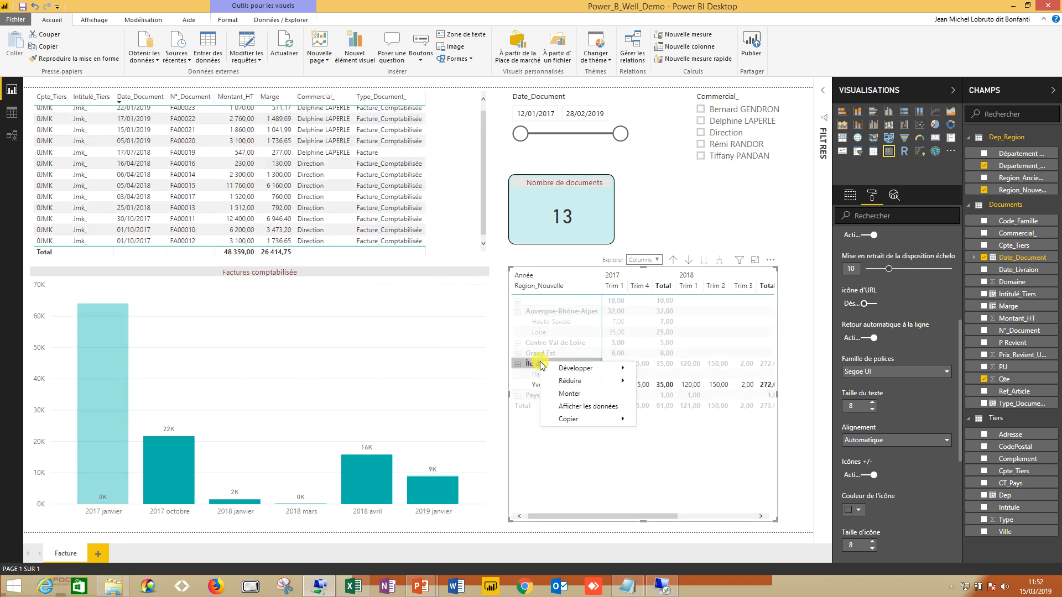
click(570, 395)
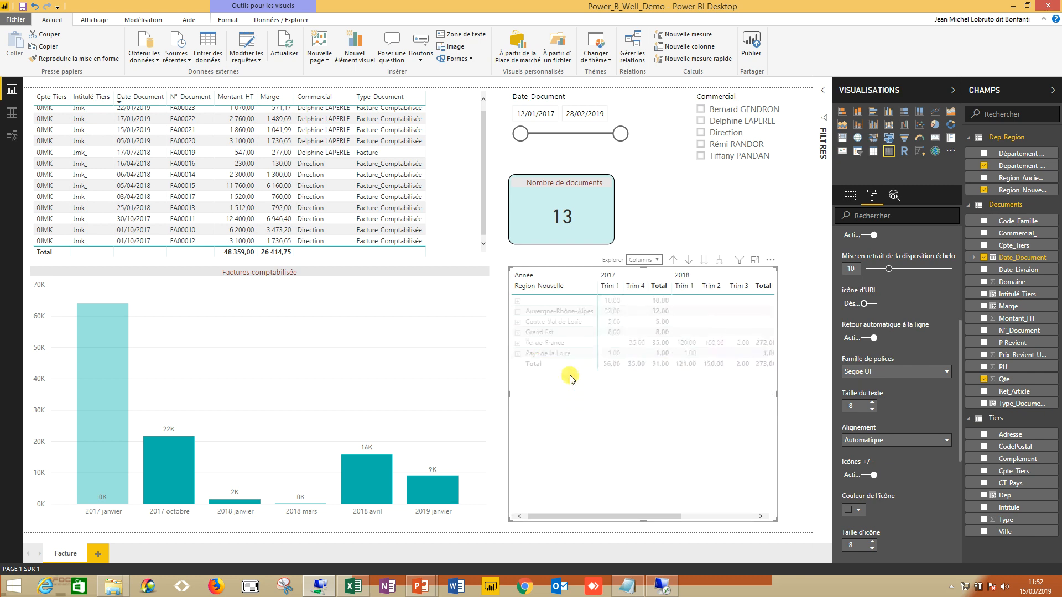
click(563, 313)
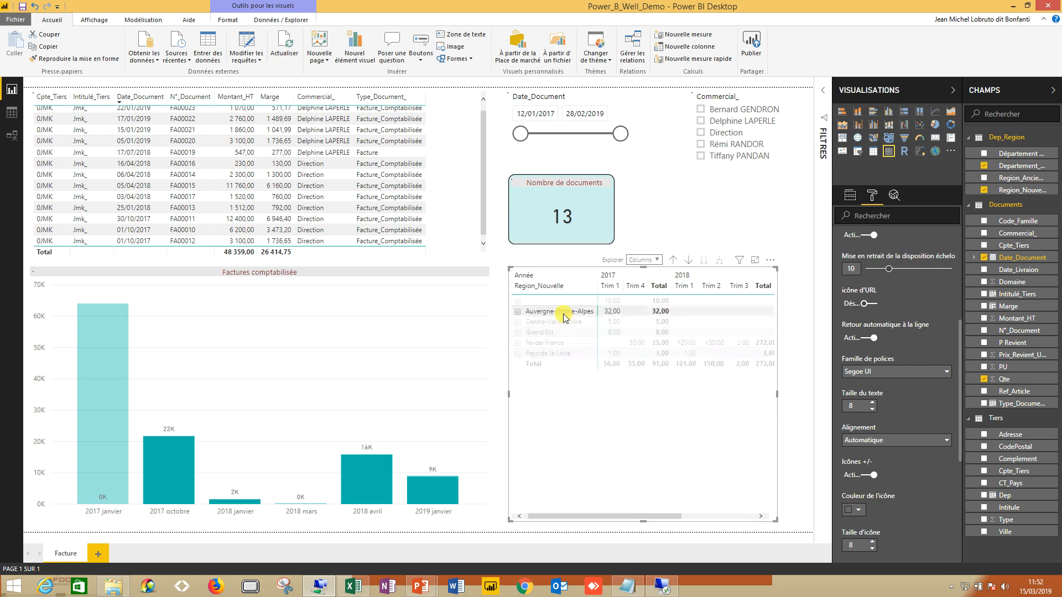
click(565, 314)
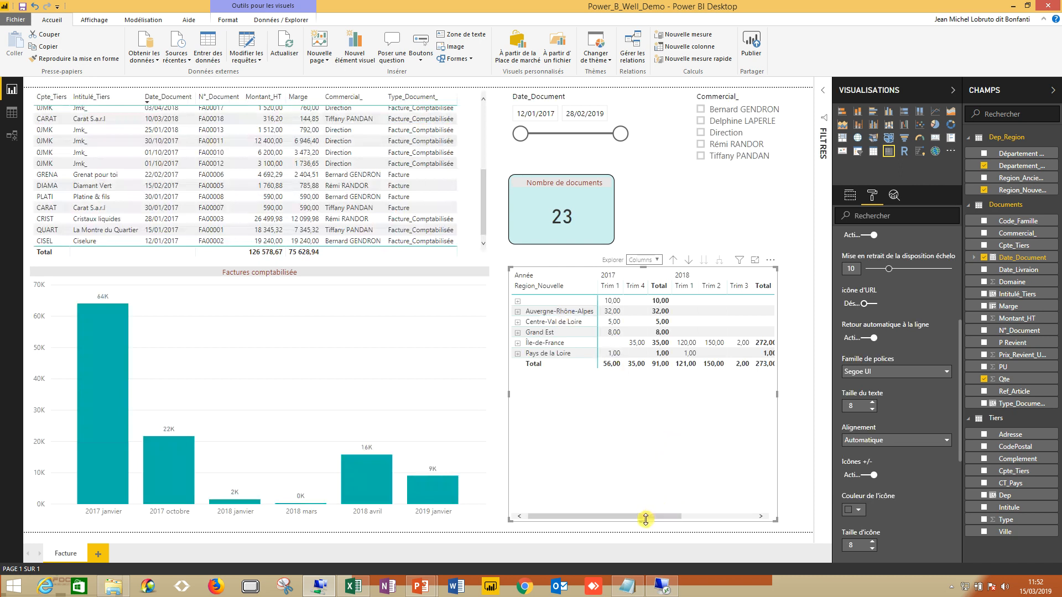
Shorten the matrix and insert a map below it with Ville as location and Montant_HT as bubble size
drag(646, 519, 632, 403)
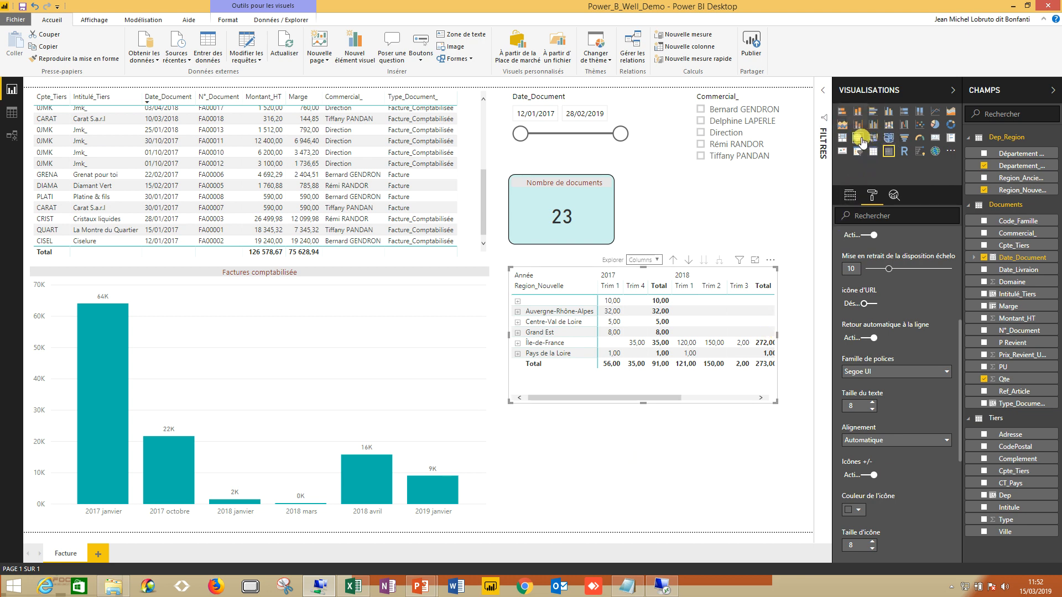
click(858, 138)
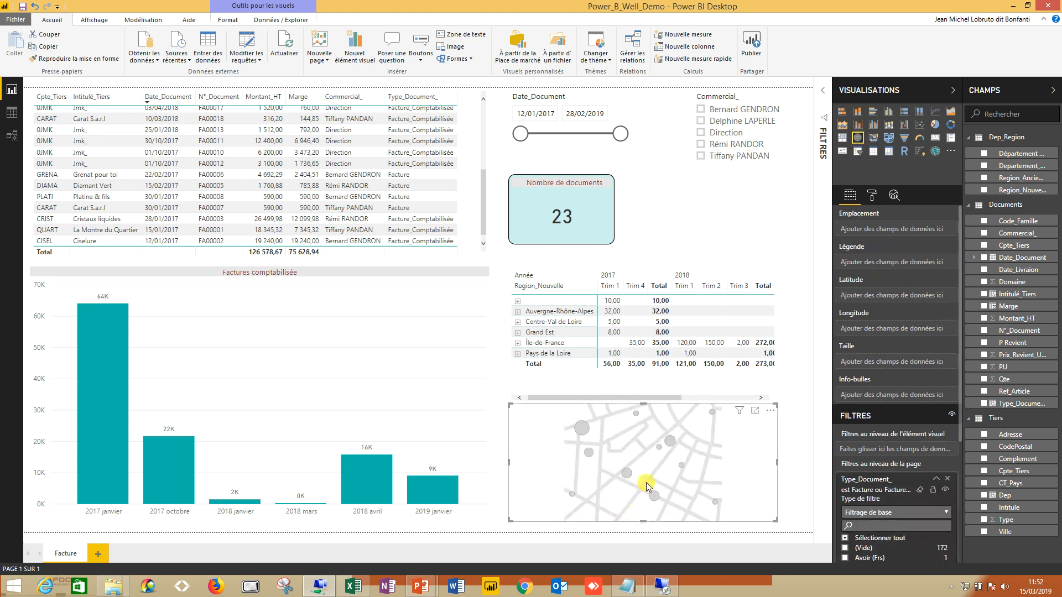
drag(1005, 531, 905, 233)
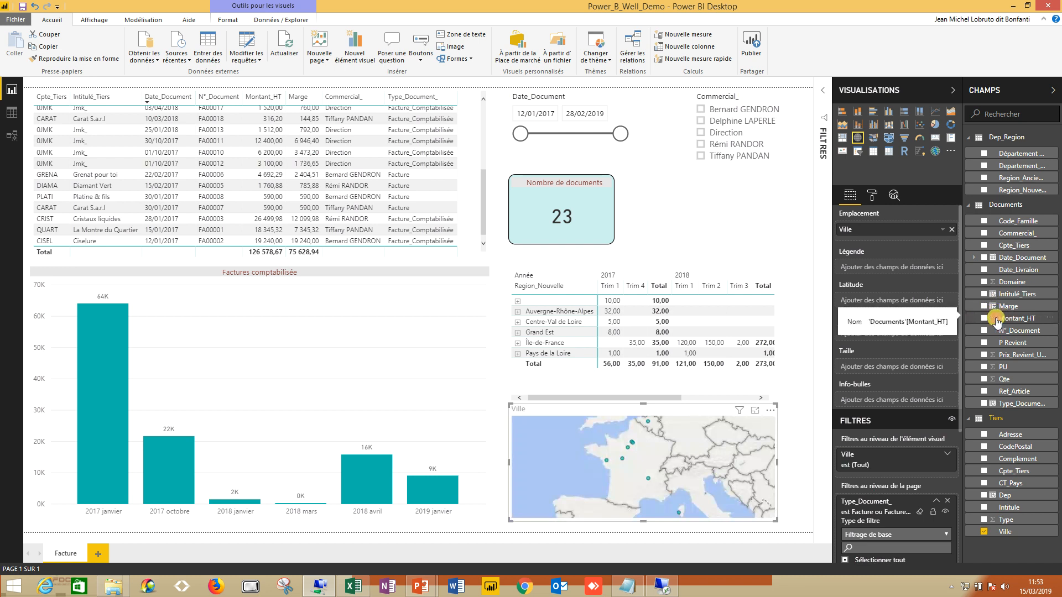
drag(996, 320, 875, 370)
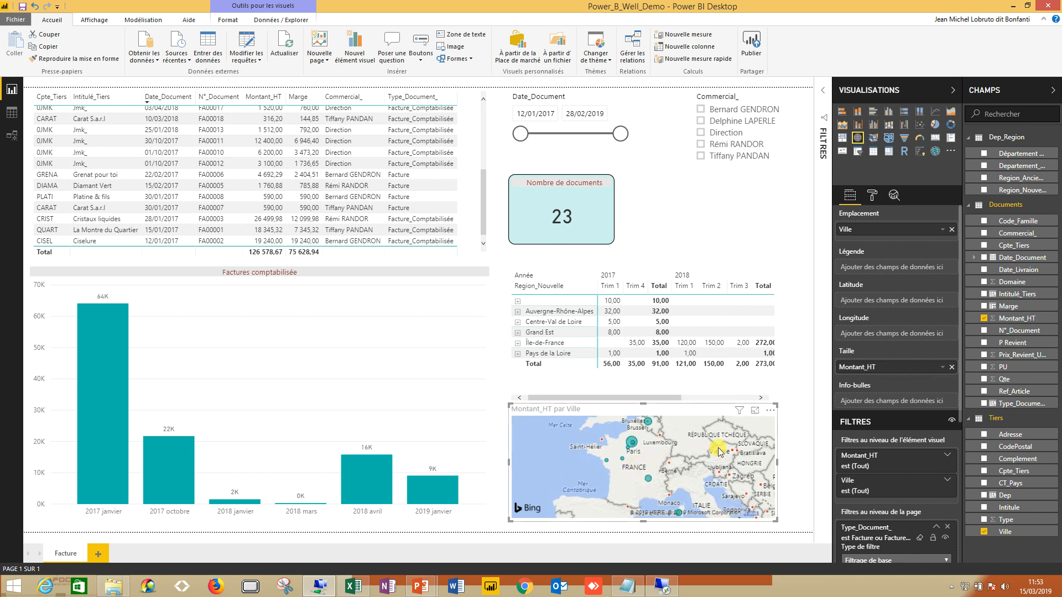
Open the map in focus mode, inspect the city bubbles, and turn on its category labels and zoom buttons
click(755, 412)
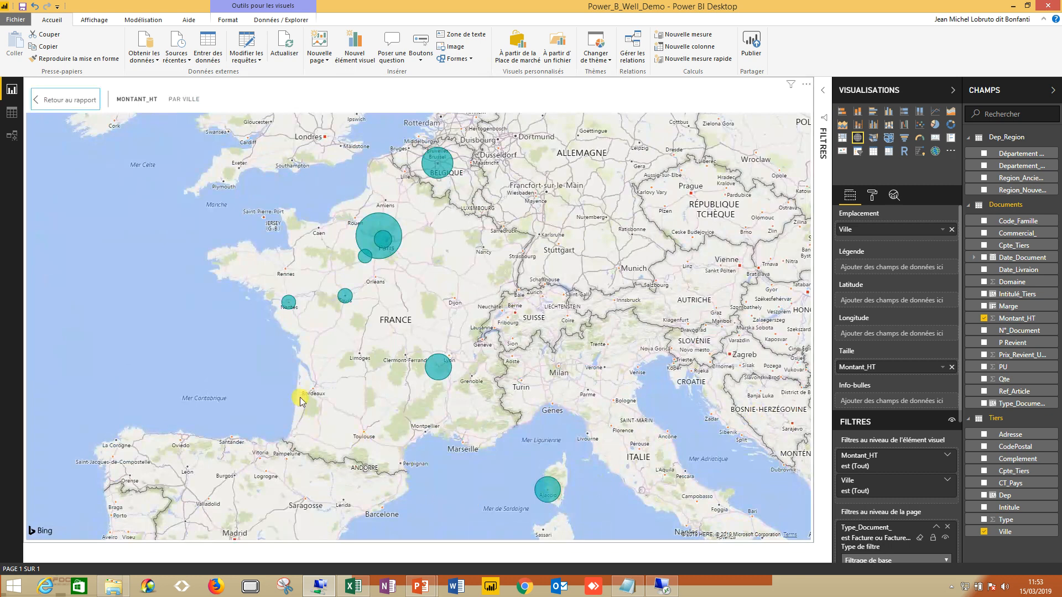
mouse_move(291, 310)
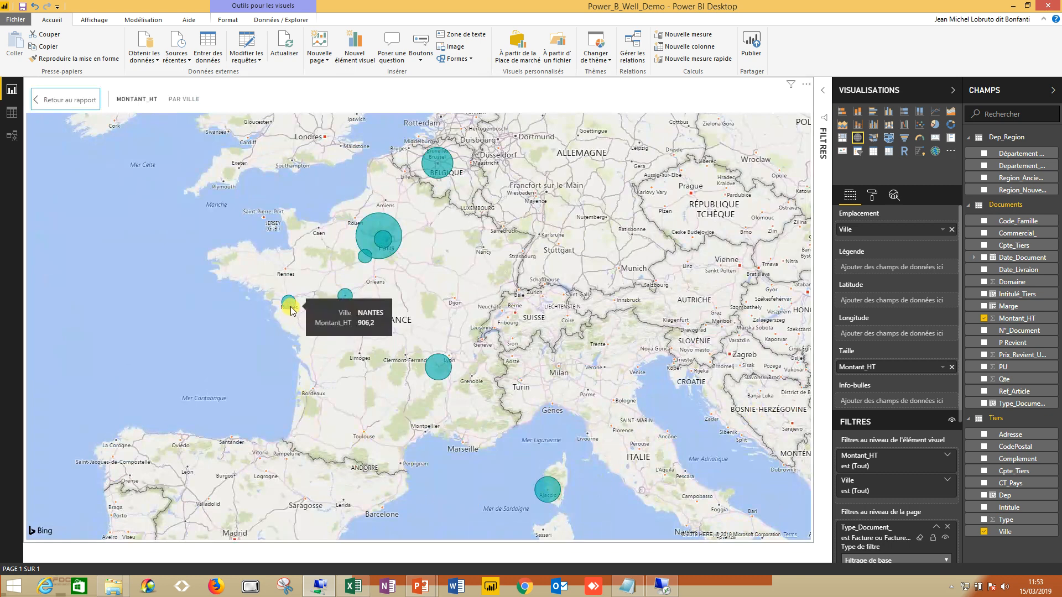
mouse_move(439, 374)
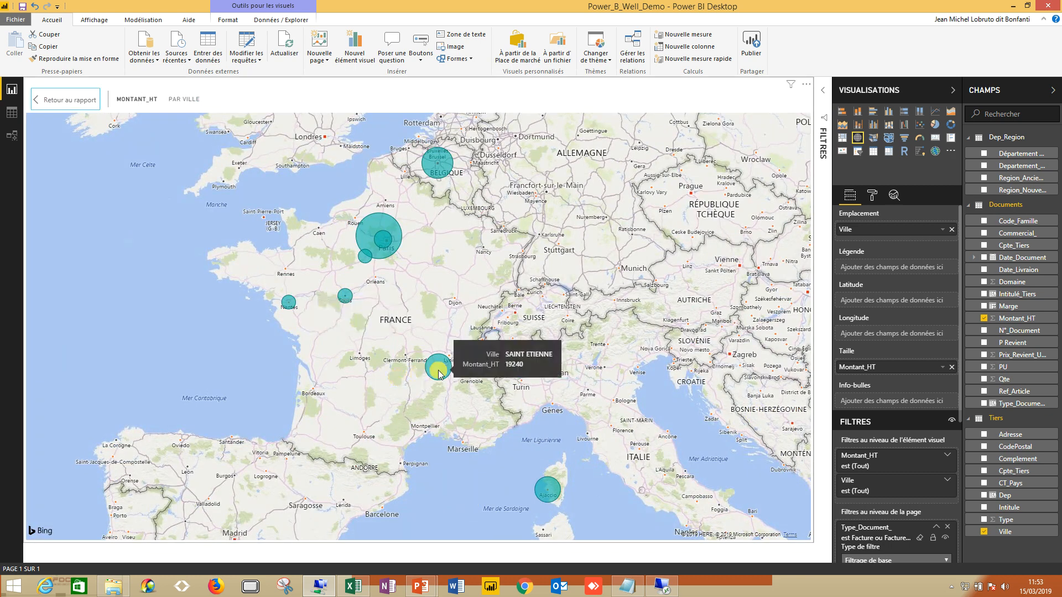
click(871, 201)
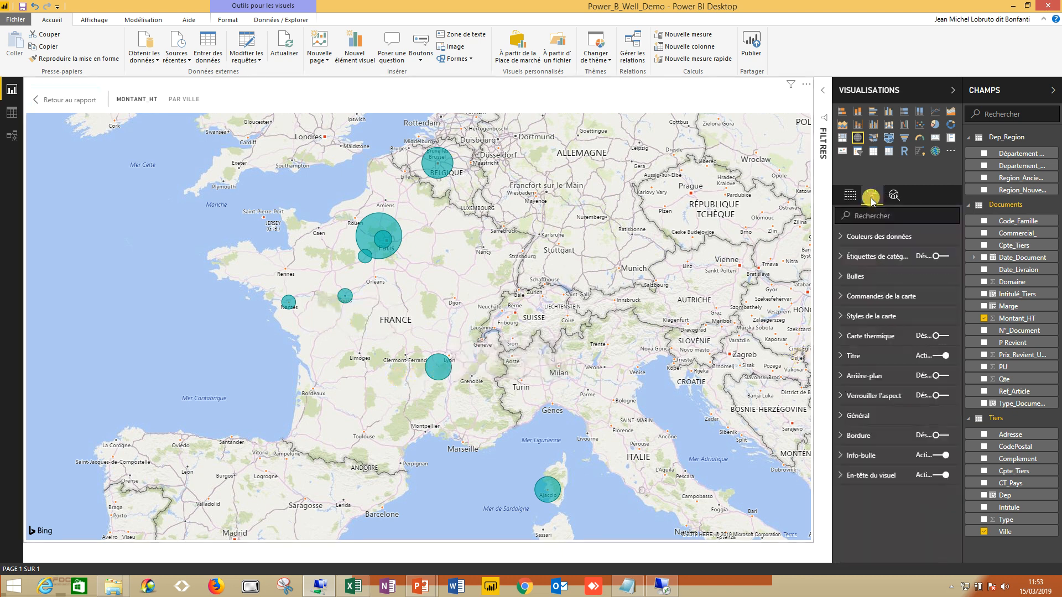
click(921, 257)
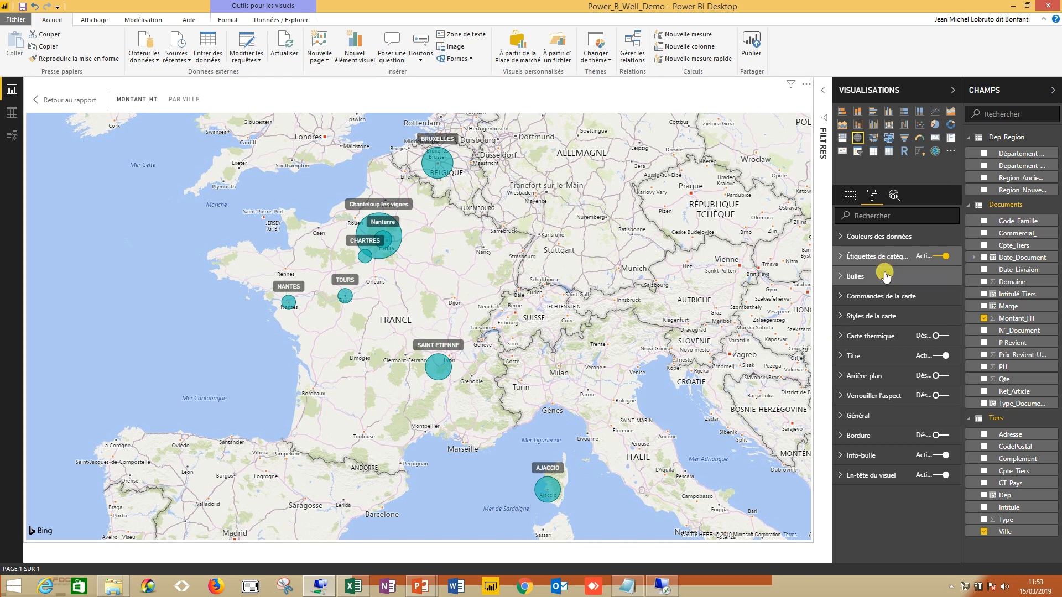
click(880, 297)
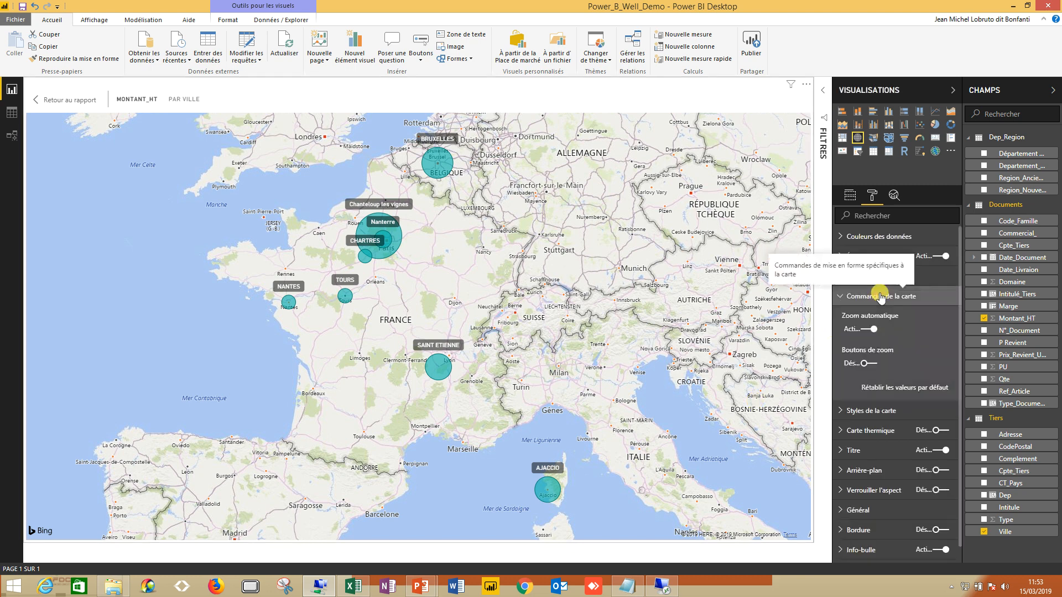
click(852, 366)
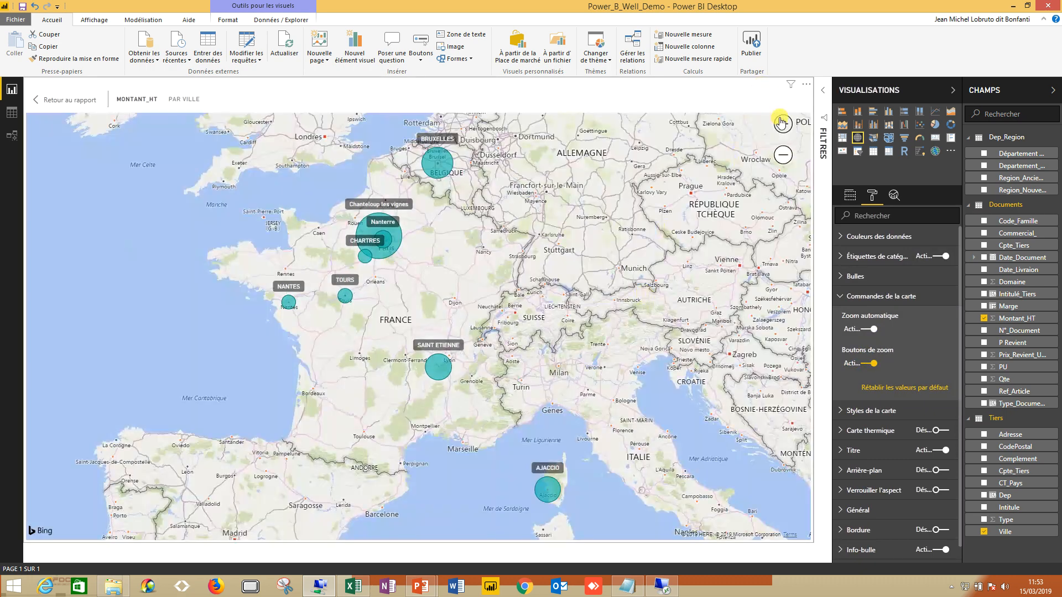
Try the map's zoom control, select the Nantes bubble, and return to the report to check the cross-filtering
click(791, 160)
click(288, 305)
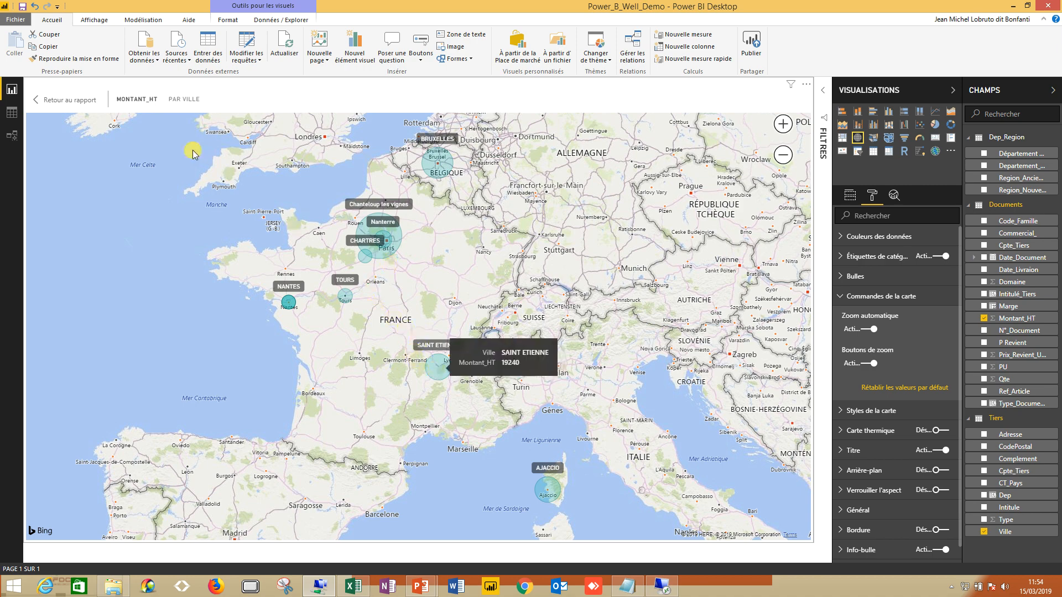
click(86, 103)
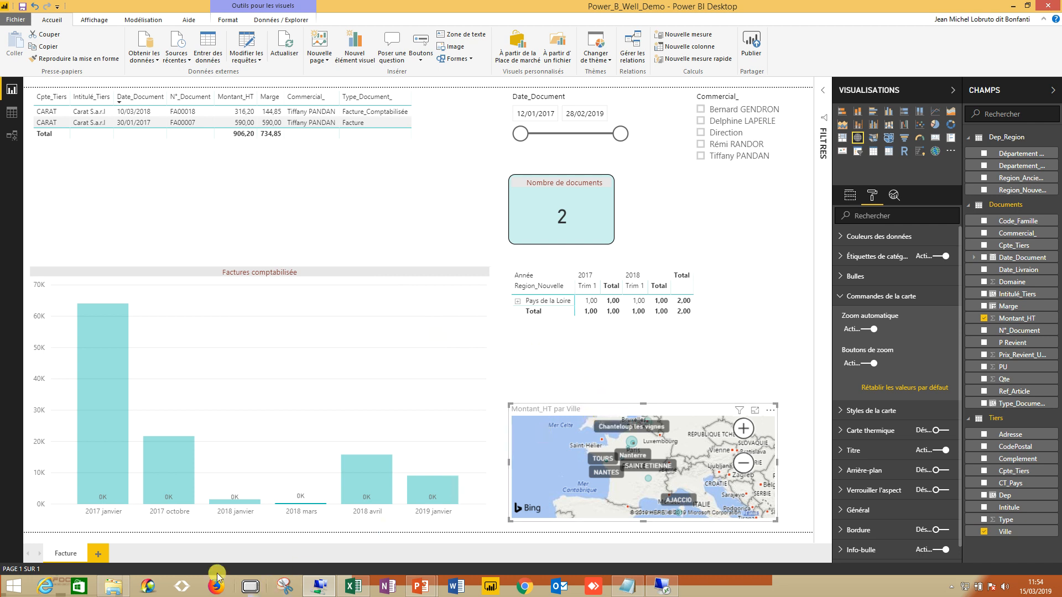
Add a new report page named Geoloc
click(107, 554)
double_click(108, 554)
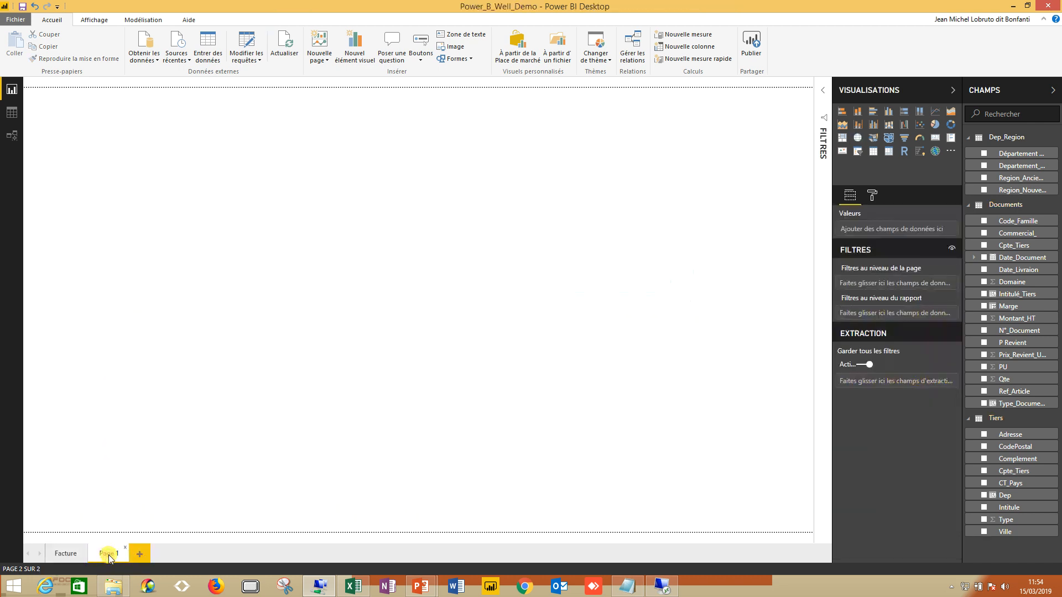
text(G)
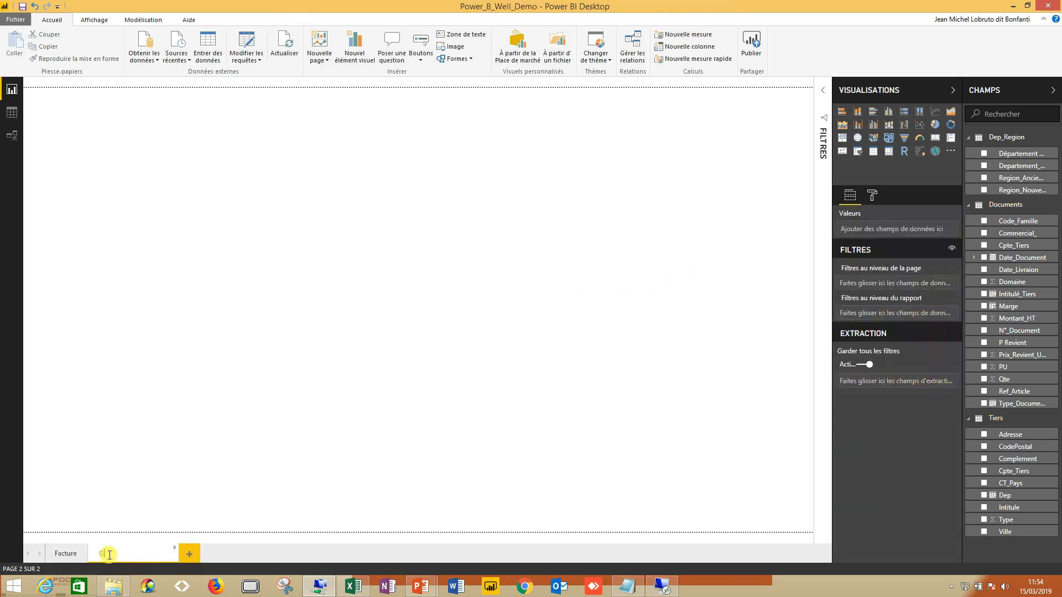
text(éolo)
click(282, 552)
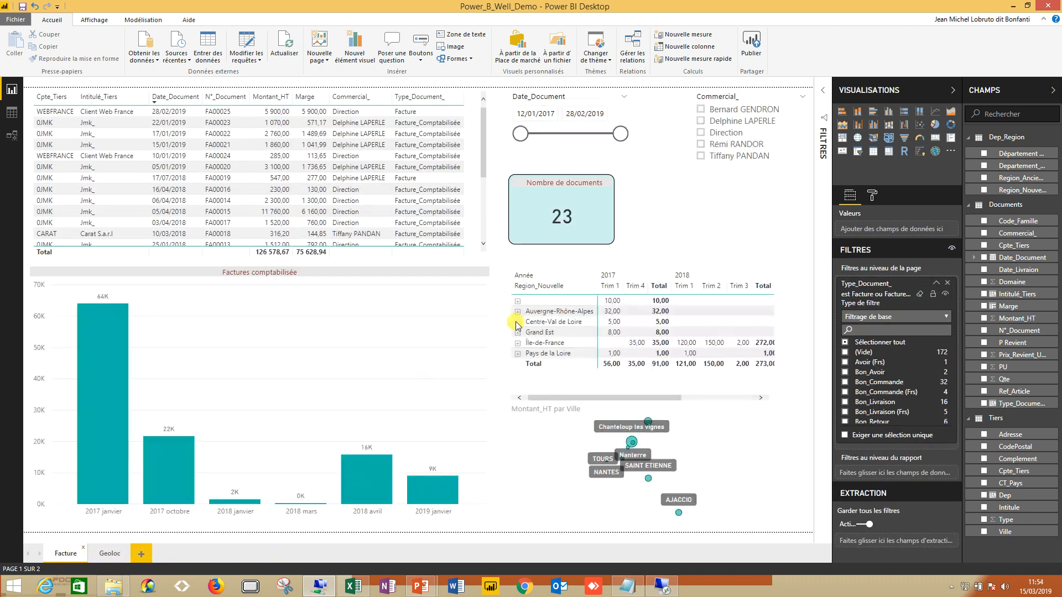
Move the Montant_HT par Ville map from the Facture page to the Geoloc page and enlarge it to nearly fill the page
click(692, 415)
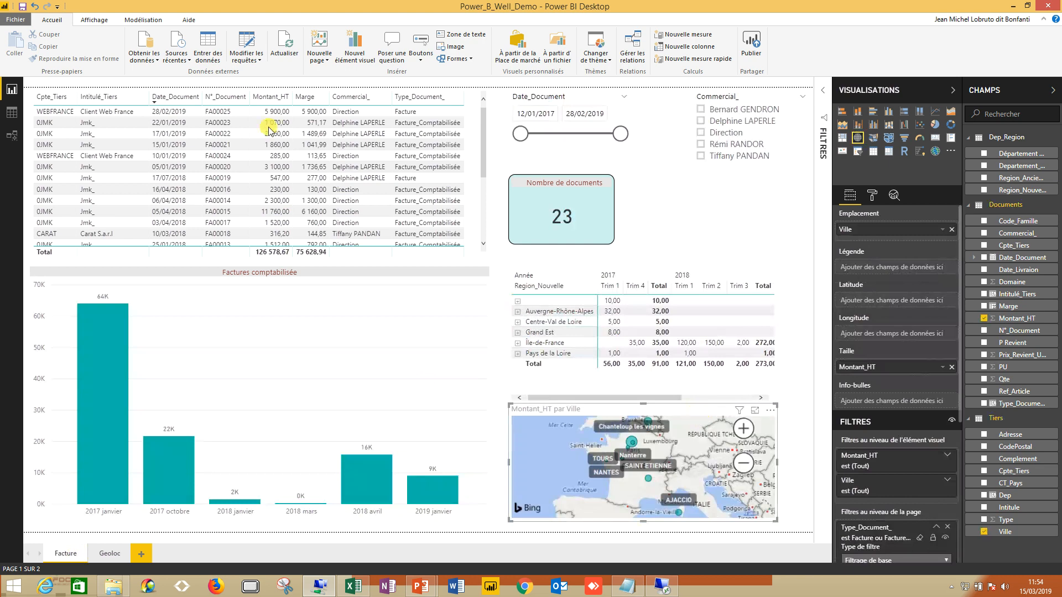
click(47, 35)
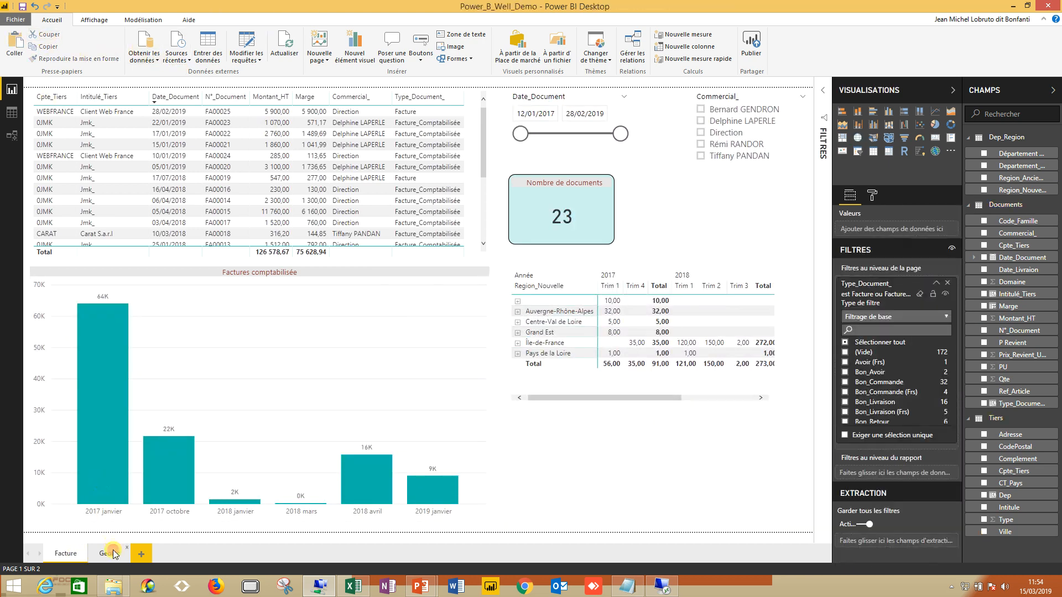
click(111, 554)
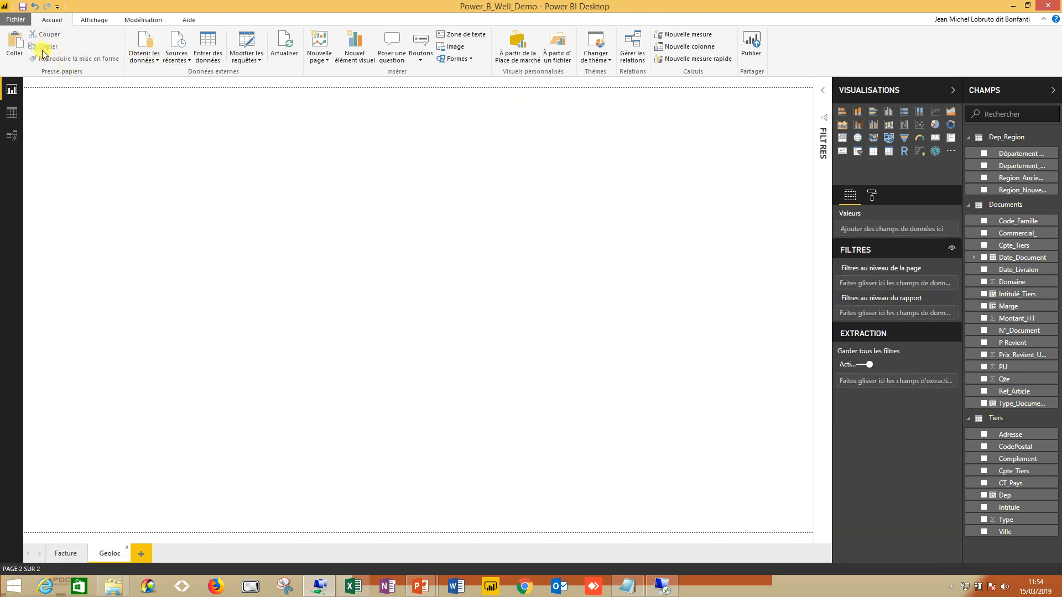
click(17, 46)
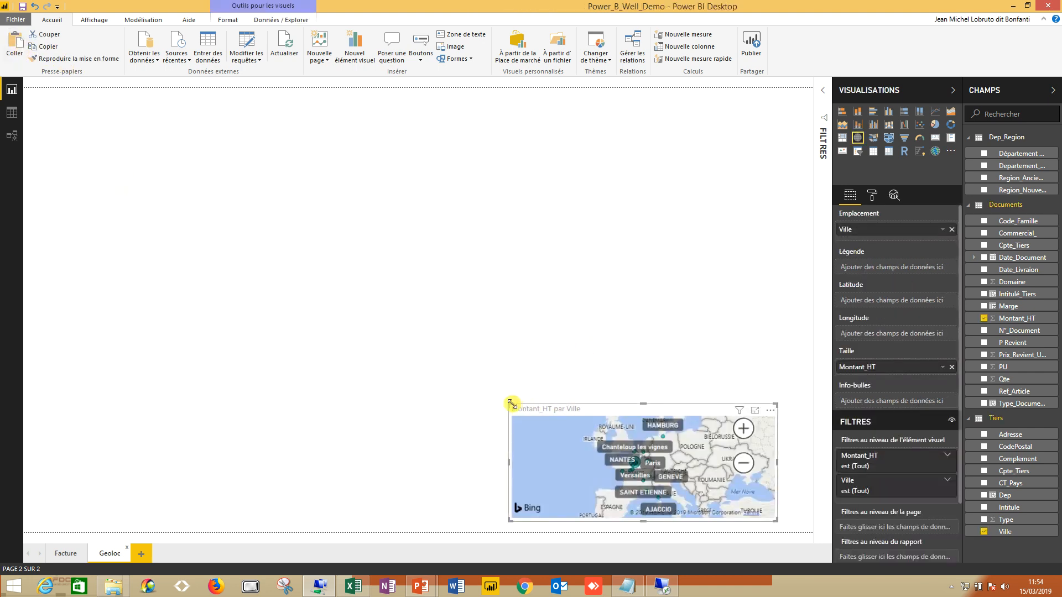
drag(510, 404, 49, 105)
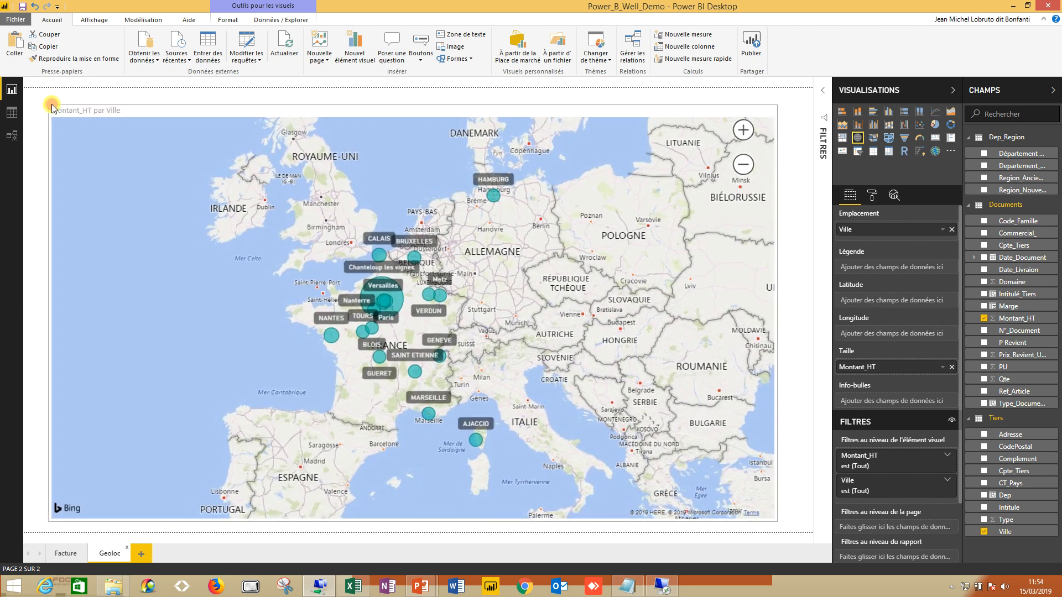
Return to the Facture page and enlarge the region matrix down to the chart's lower edge and out to the page's side edge
click(62, 554)
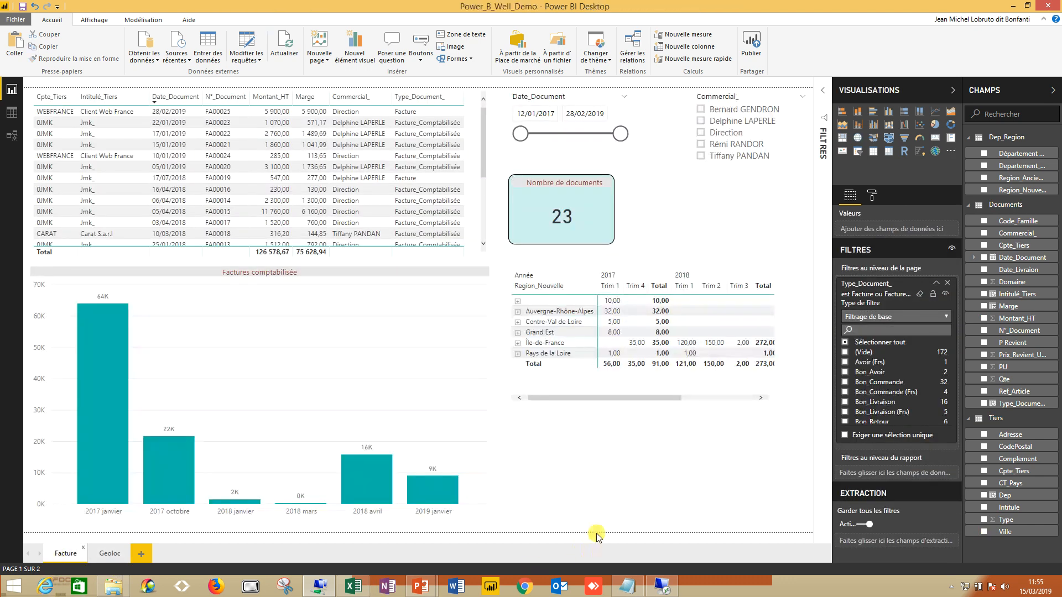
click(658, 402)
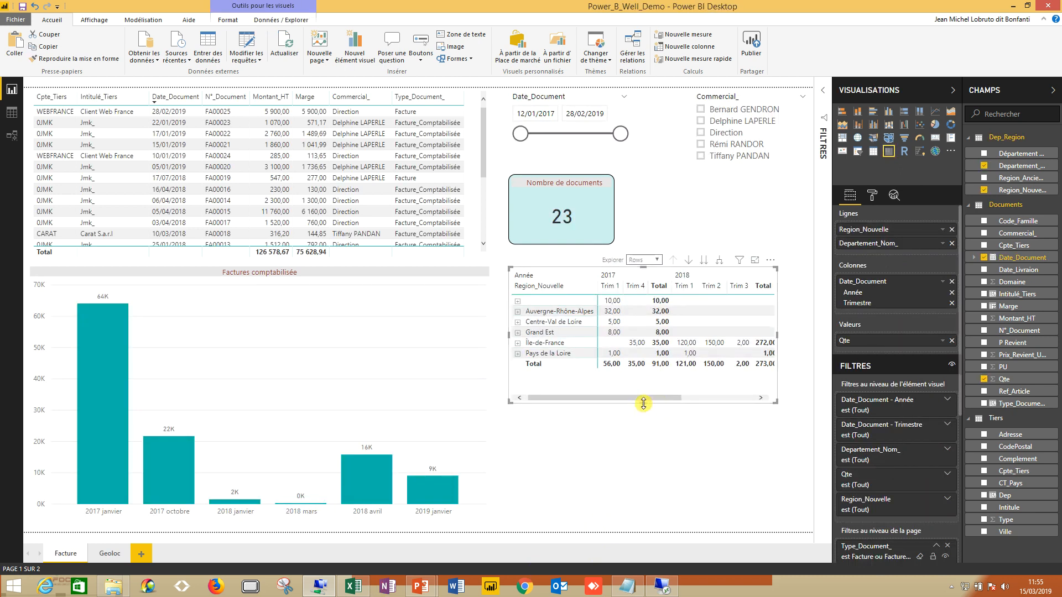
drag(643, 403, 657, 520)
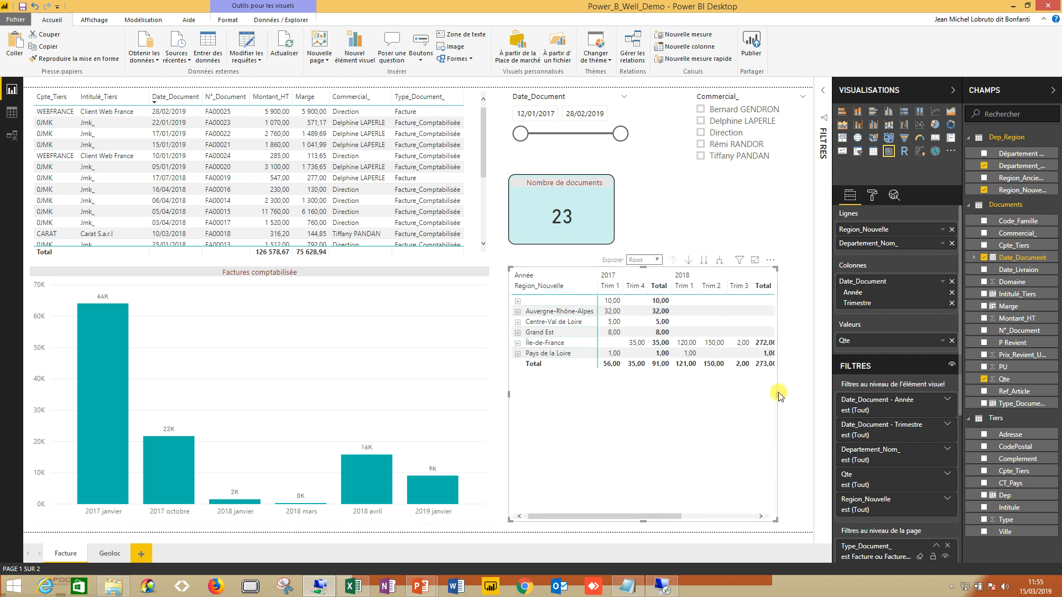
drag(779, 395, 813, 395)
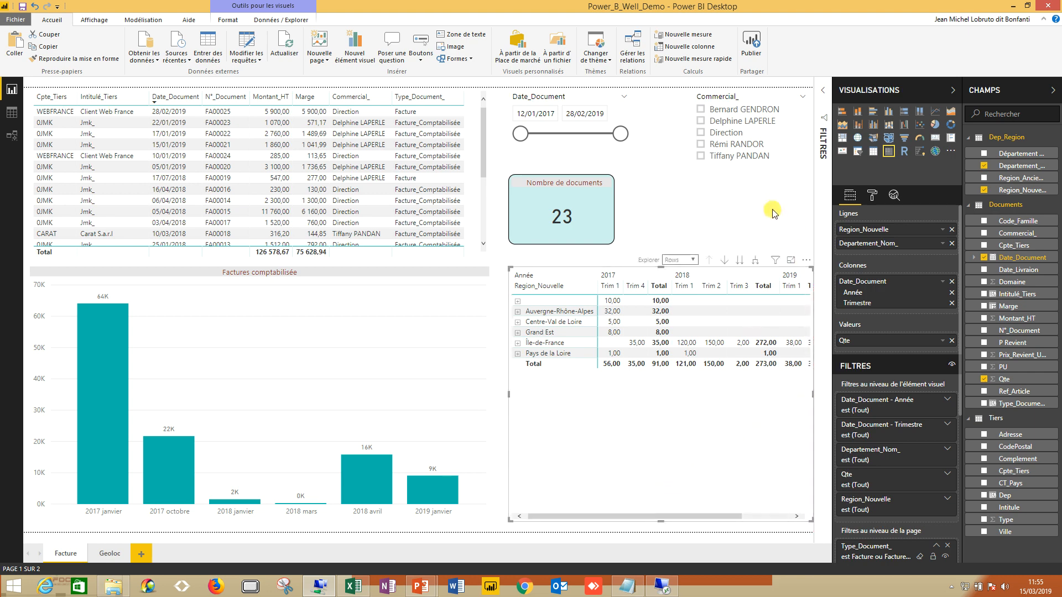
Filter the page by the first salesperson in the Commercial_ slicer, inspect the January 2017 bar, and remove the filter
click(703, 110)
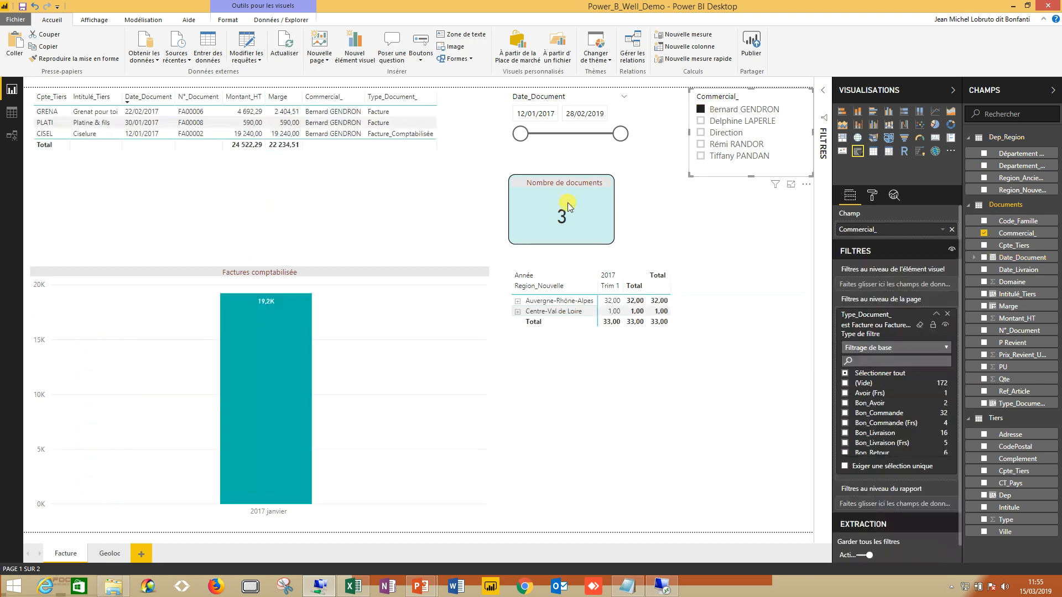
mouse_move(287, 369)
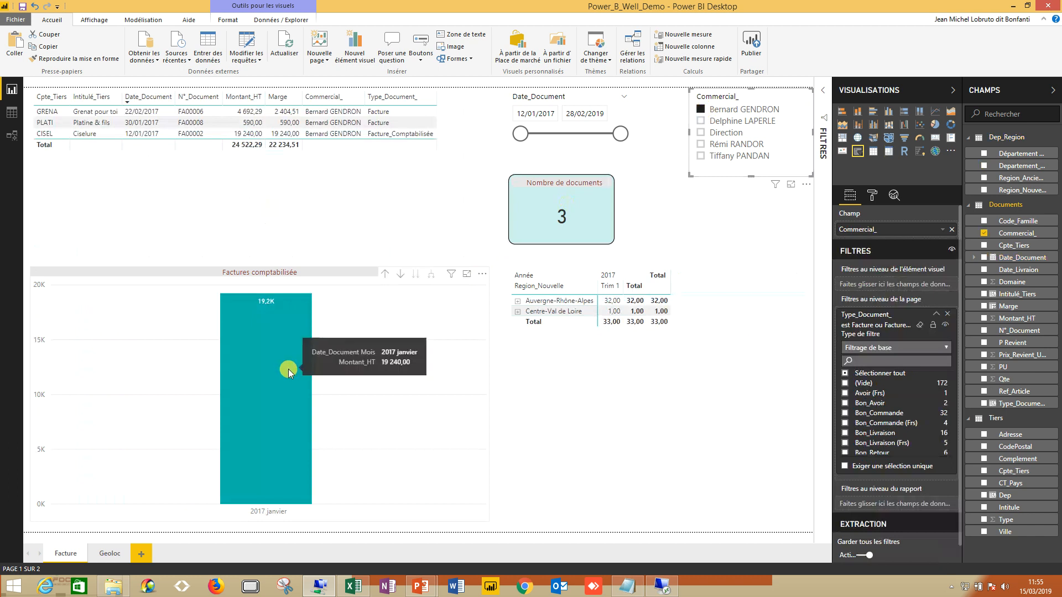
click(700, 109)
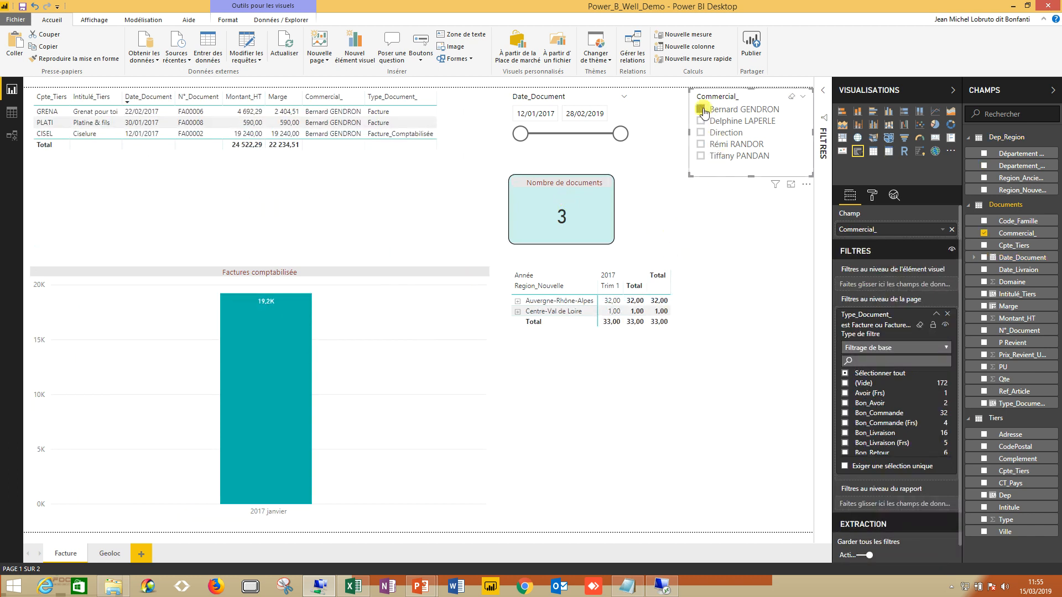
Set the Date_Document slicer's start date to 01/01/2018 to check the filtered visuals, and clear the date filter
click(533, 113)
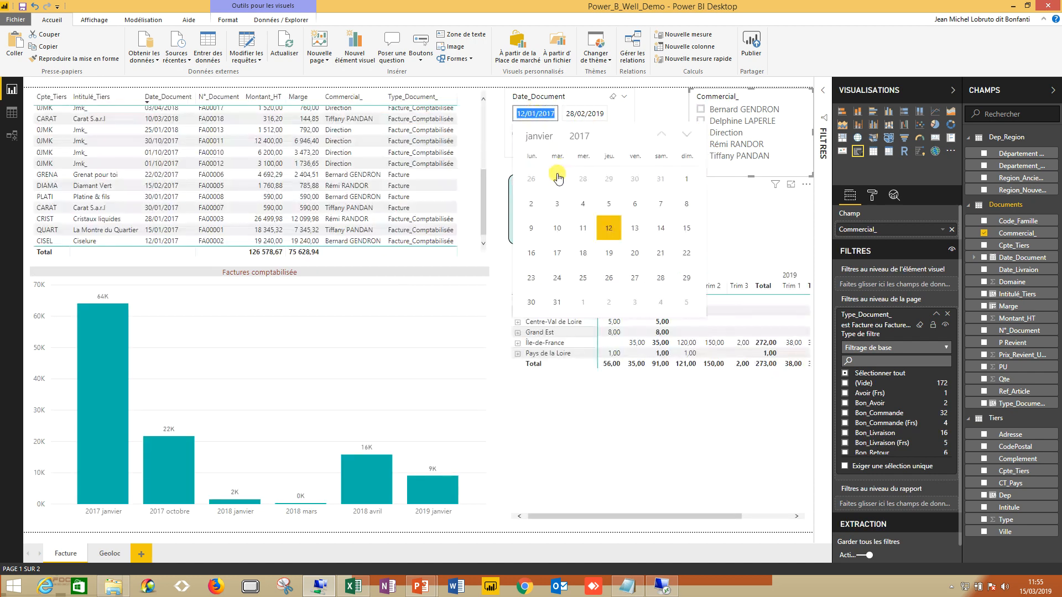
click(584, 143)
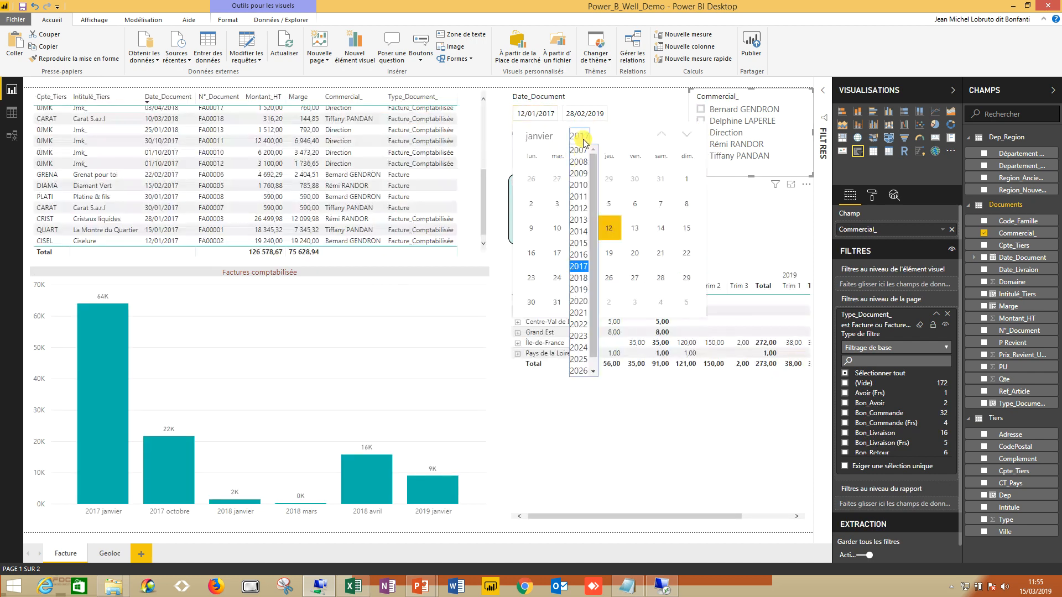
click(581, 278)
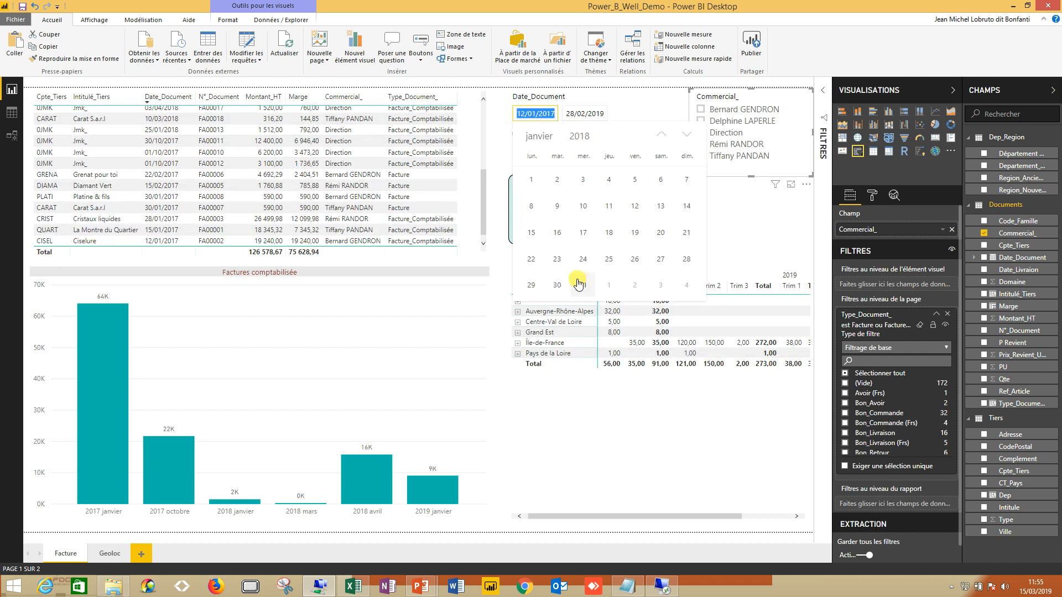
click(531, 181)
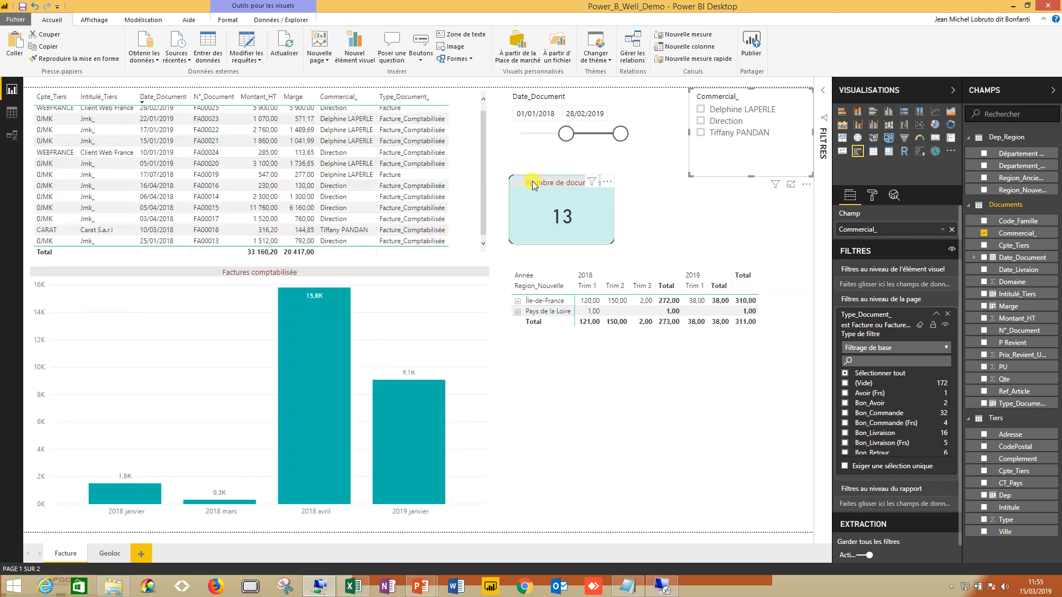
click(613, 101)
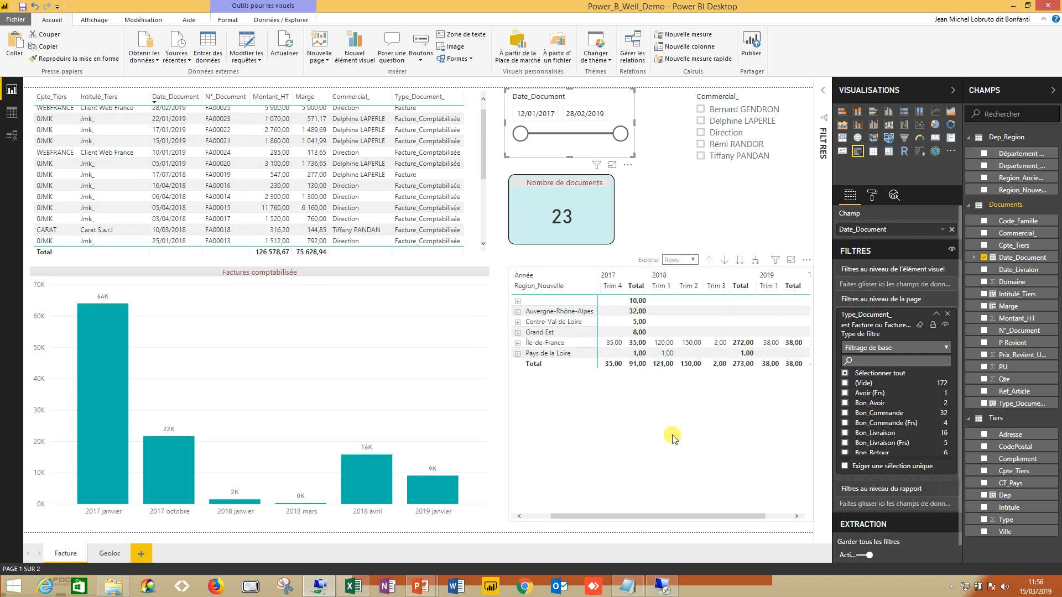
Switch to the Sage remote session, close the open invoice, and add a new sales document of type Facture
click(667, 589)
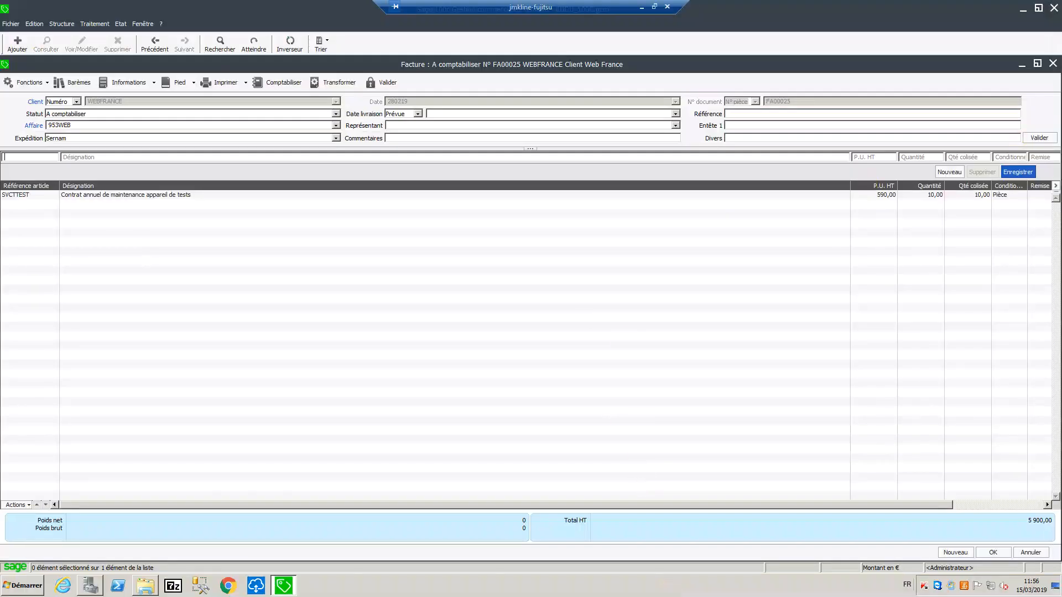
click(1053, 63)
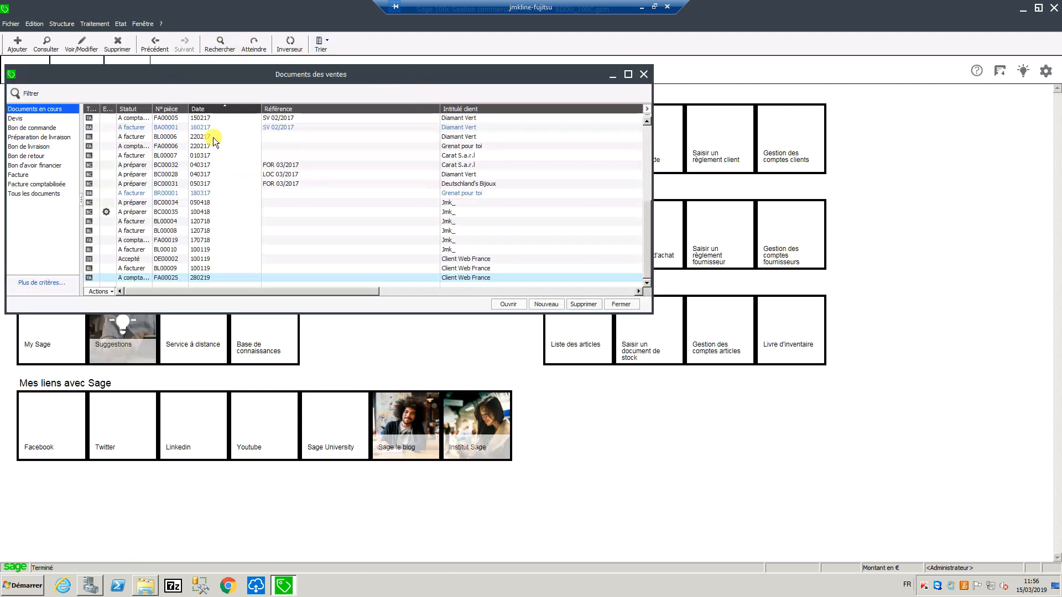
right_click(347, 204)
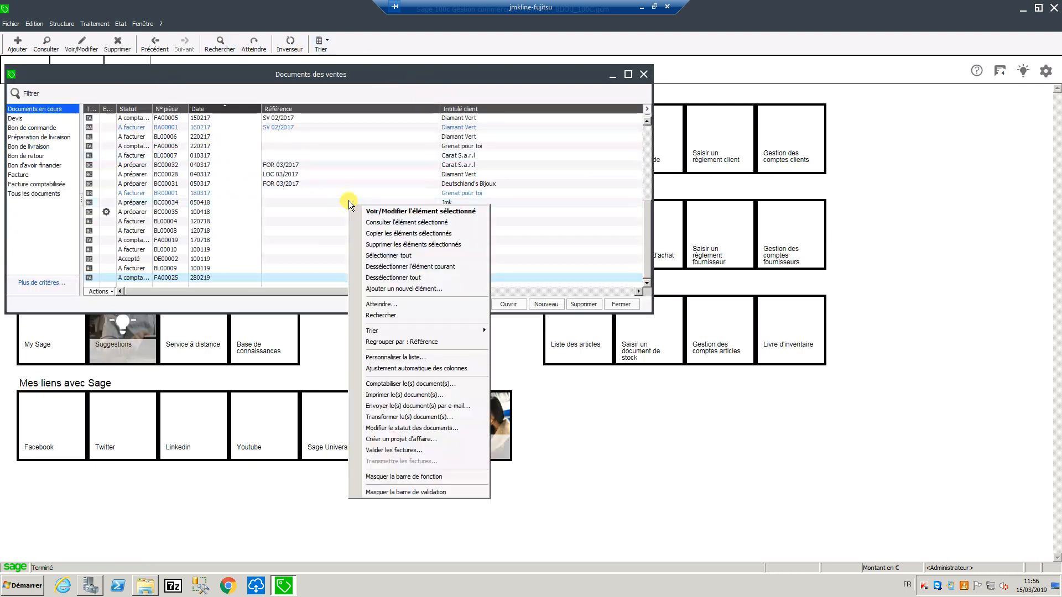
click(383, 288)
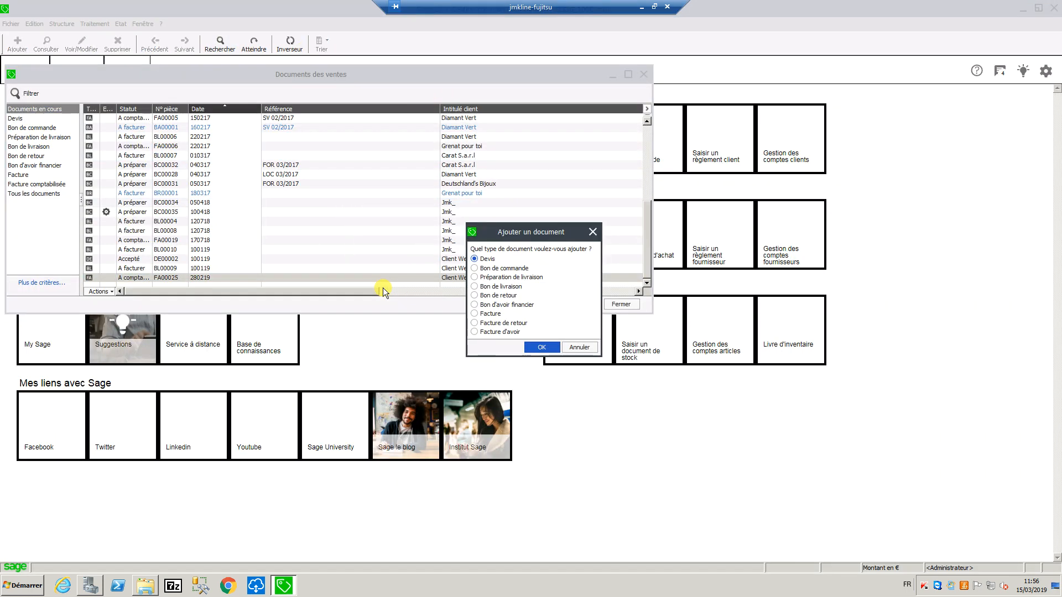
click(474, 313)
click(538, 346)
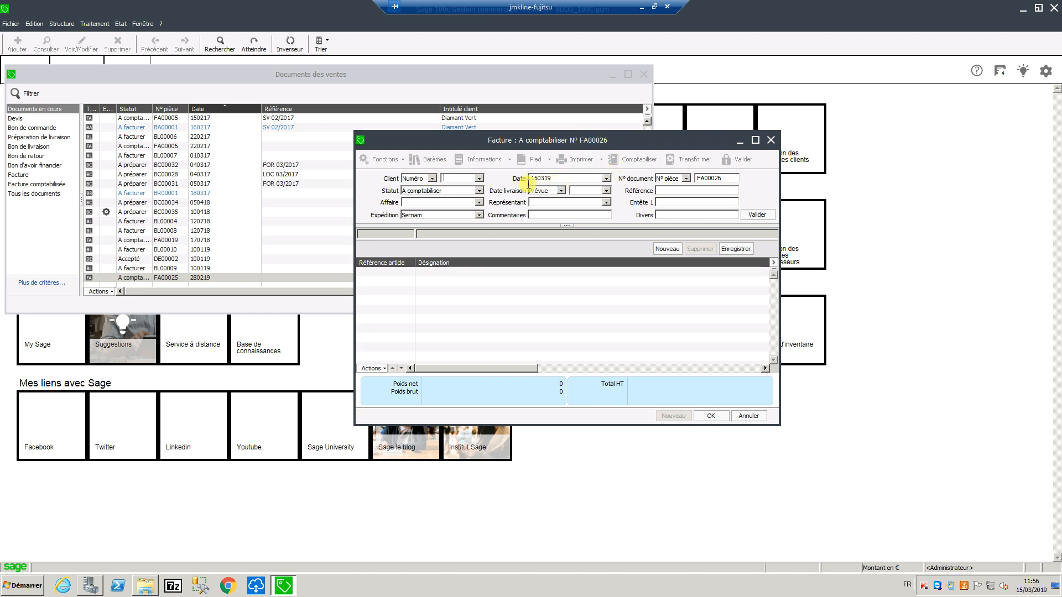
Choose Client Web France as the new invoice's client, validate the header, and maximize the invoice window
click(479, 178)
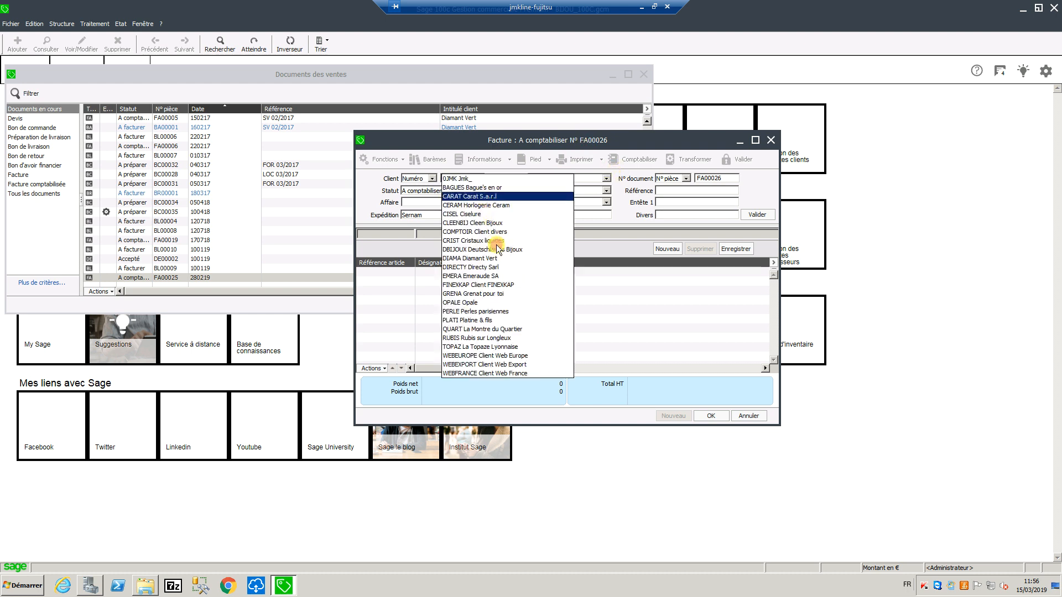
click(505, 373)
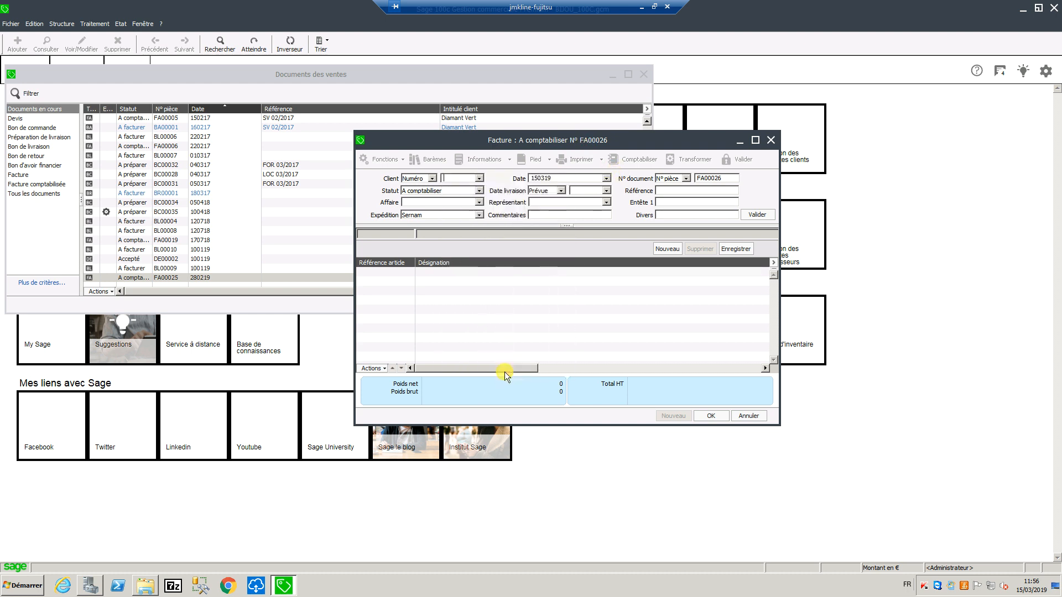
click(758, 215)
click(755, 140)
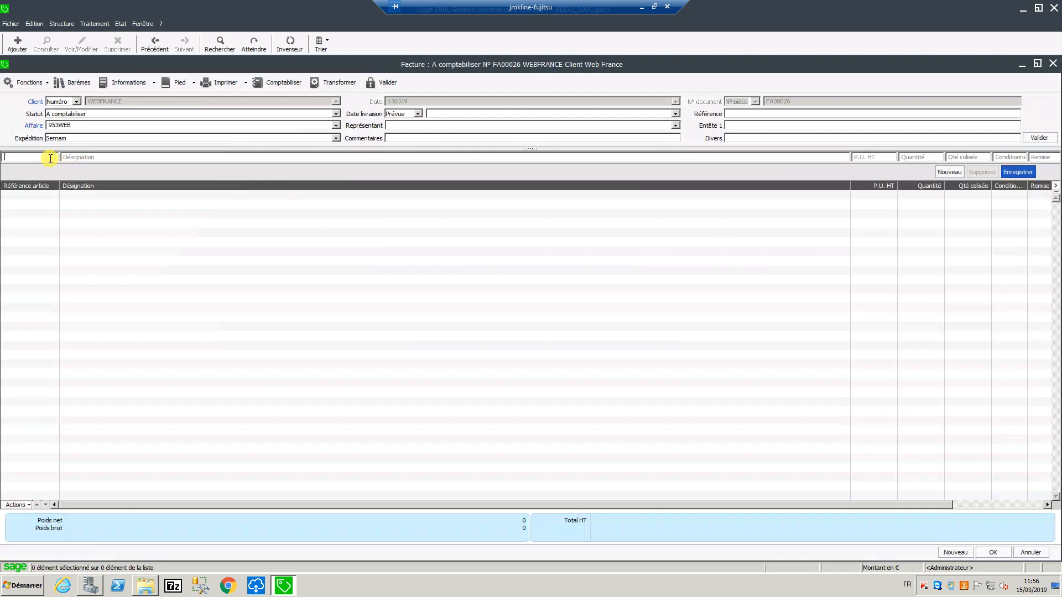
Add an invoice line for article SVCTTEST, the annual test-equipment maintenance contract, with a quantity of 999999
text(SVC)
key(Tab)
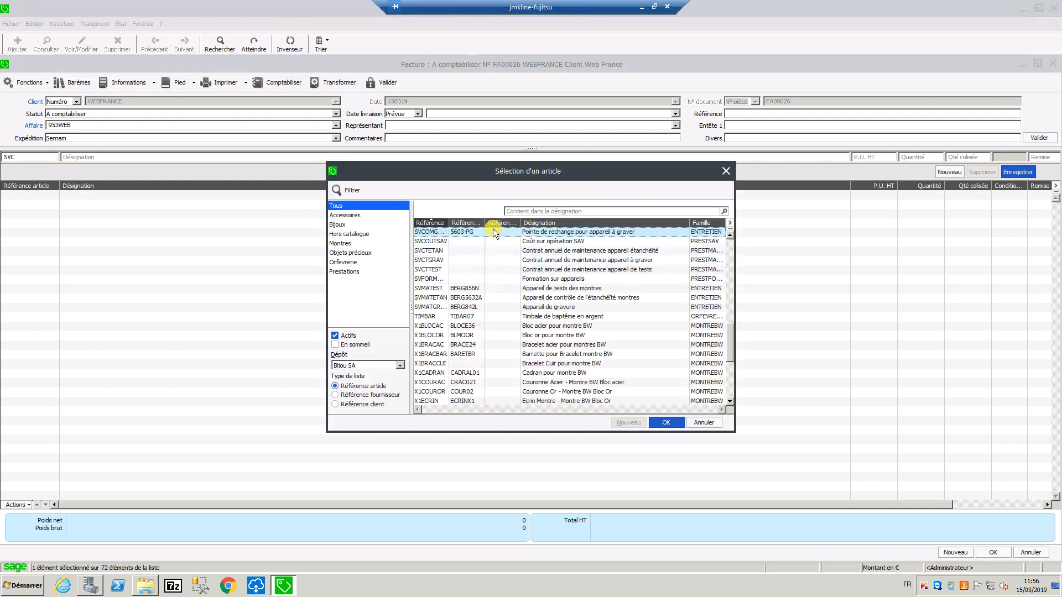
click(441, 271)
double_click(441, 272)
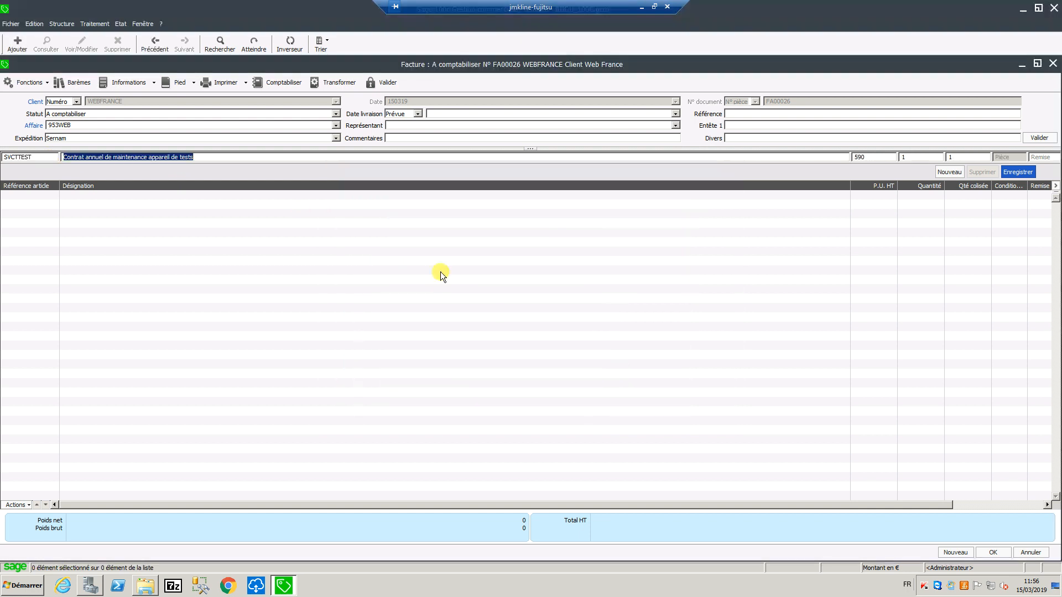
click(911, 159)
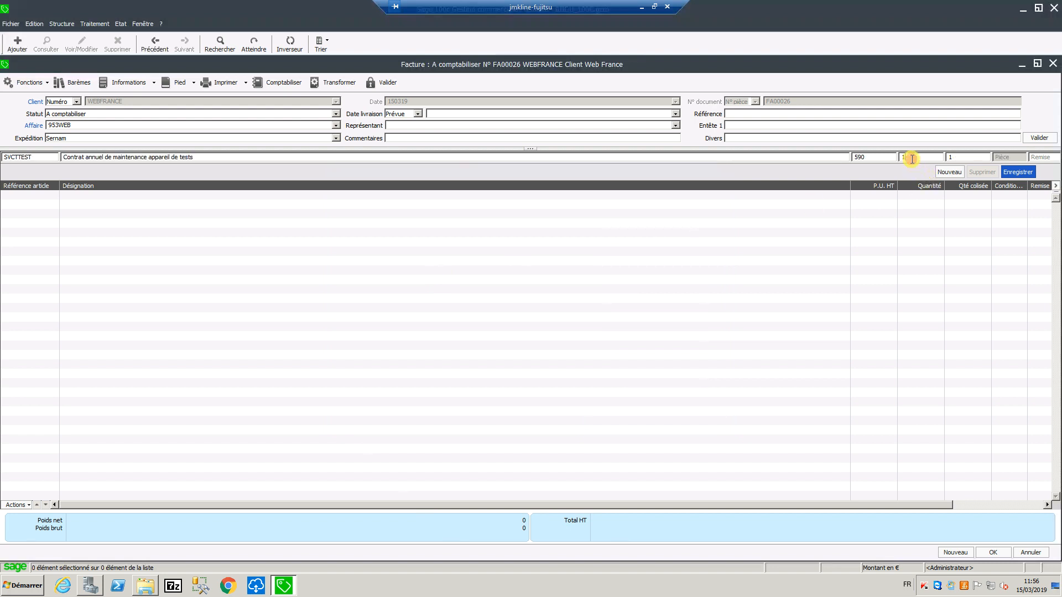
key(BackSpace)
text(999999)
key(Return)
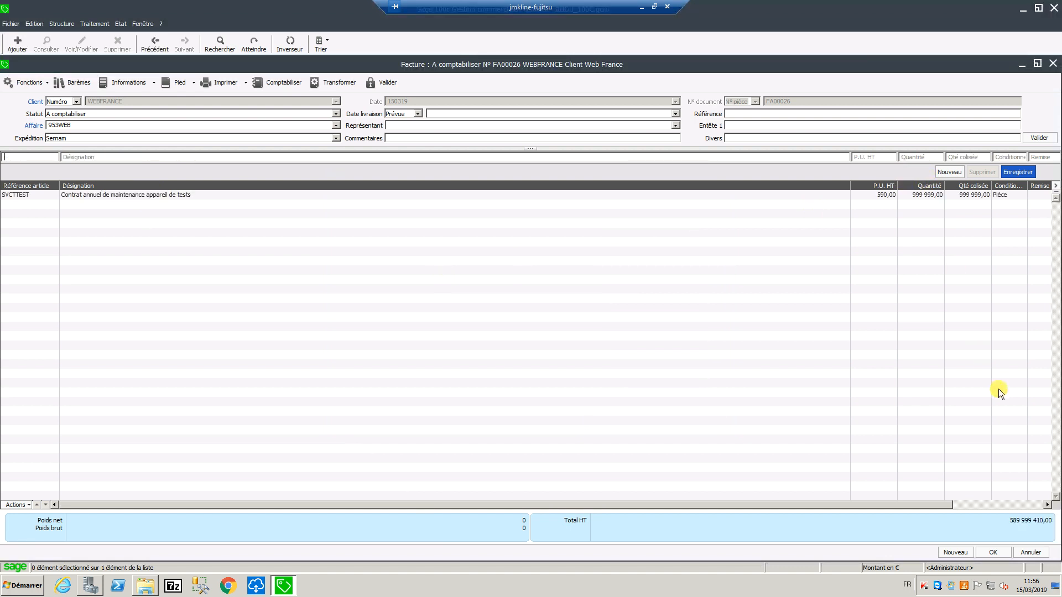
Switch back to Power BI Desktop and refresh the report data
click(642, 7)
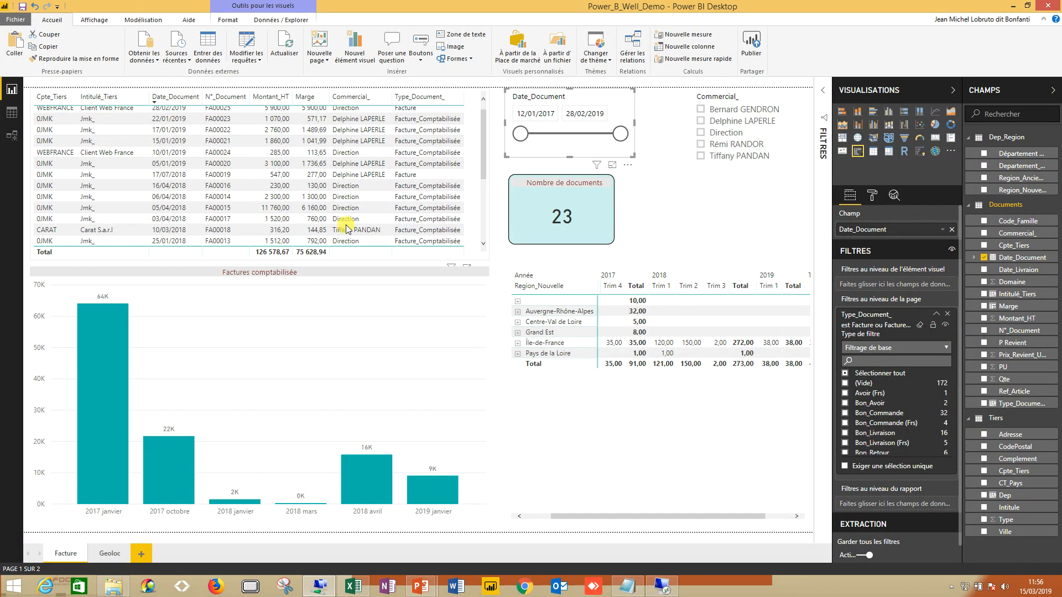
click(286, 55)
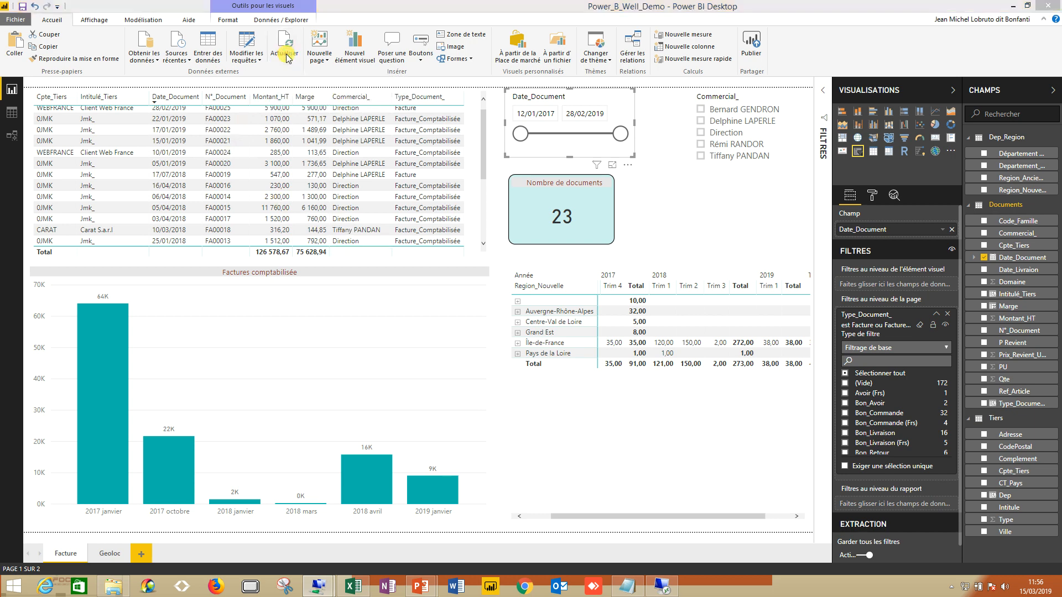
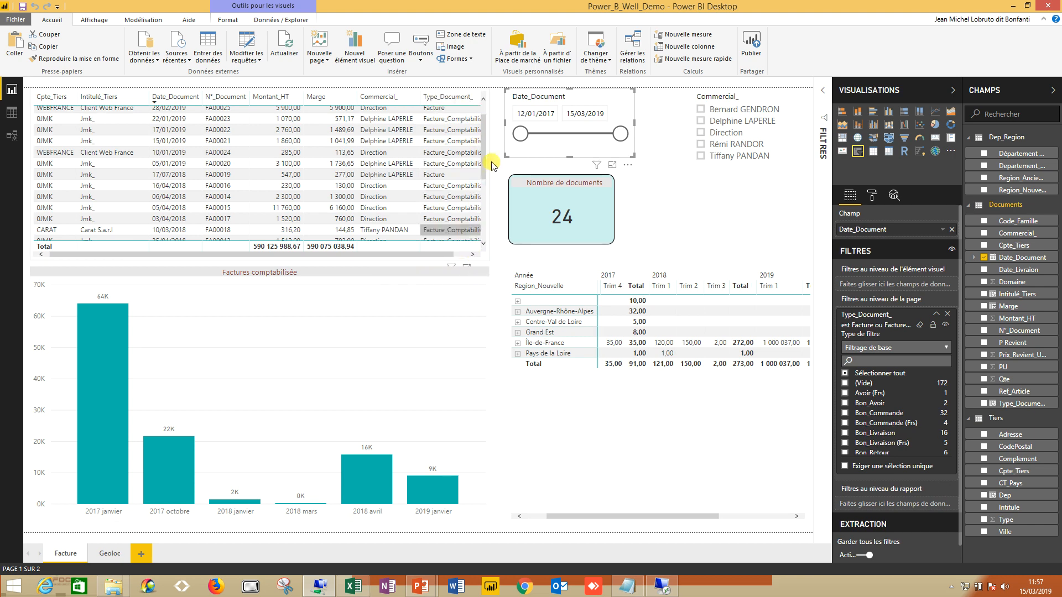
Set the Date_Document slicer's start date to 15/03/2019 to check the new invoice, and clear the date filter
click(537, 114)
text(15)
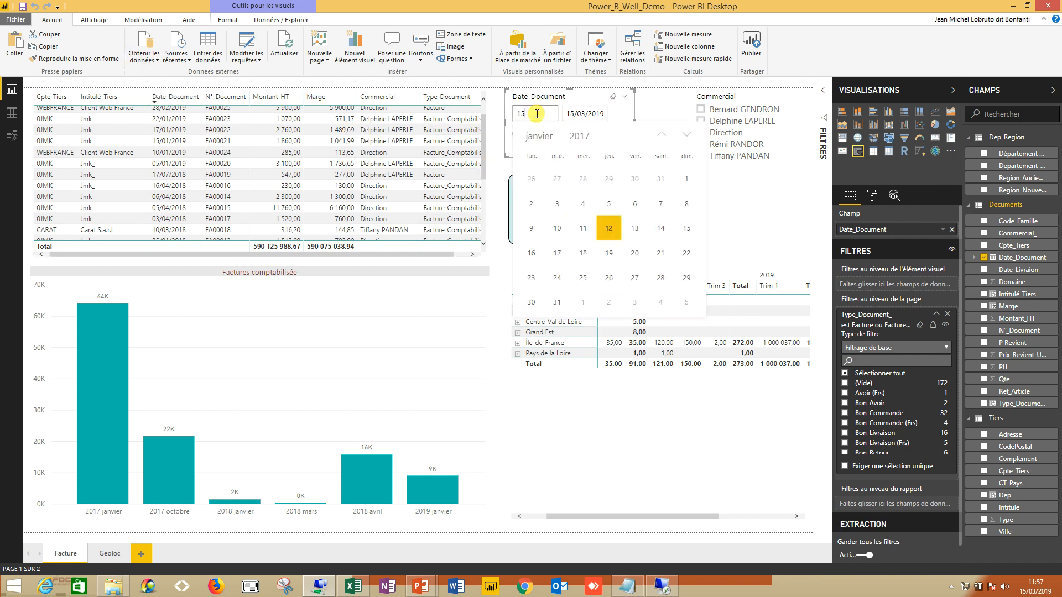
click(540, 136)
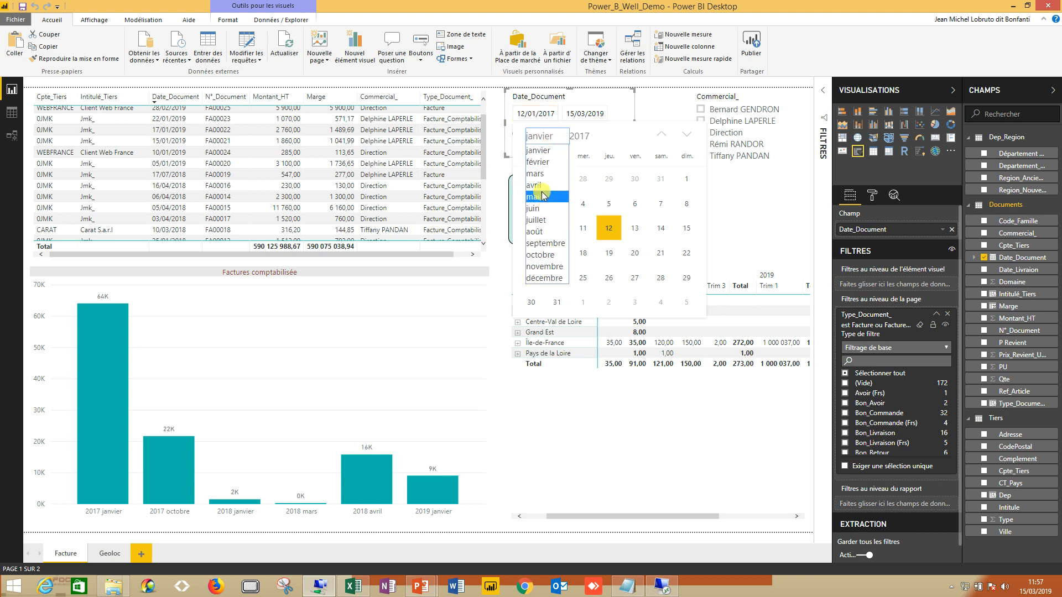
click(536, 174)
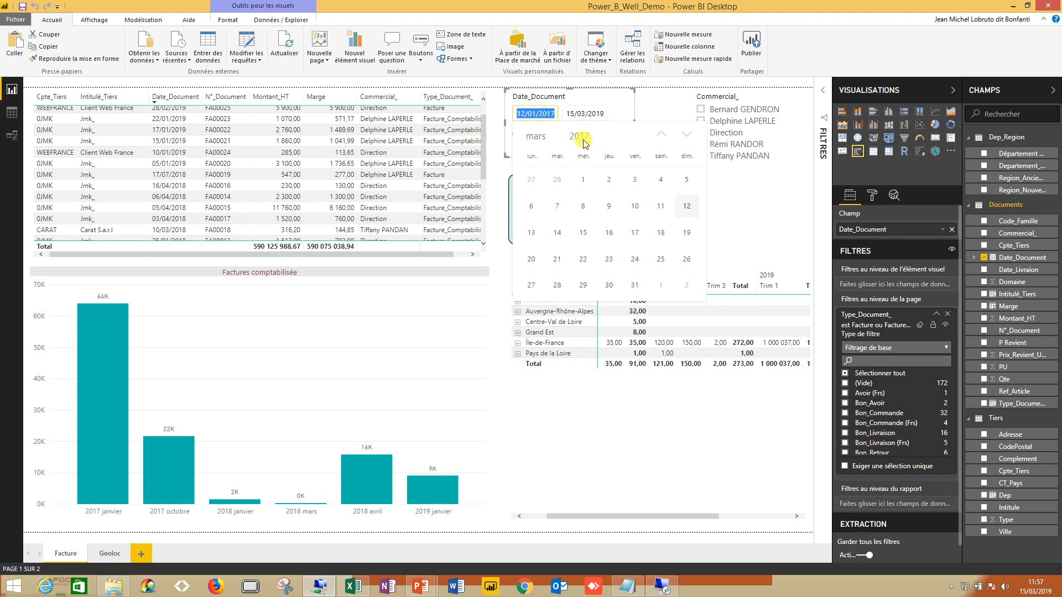
click(581, 137)
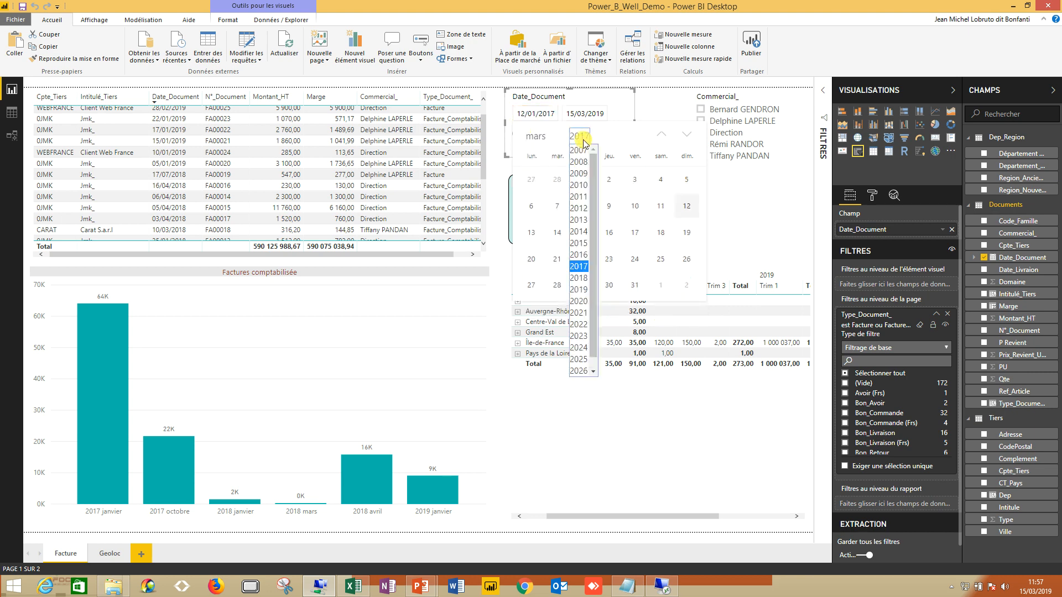
click(586, 290)
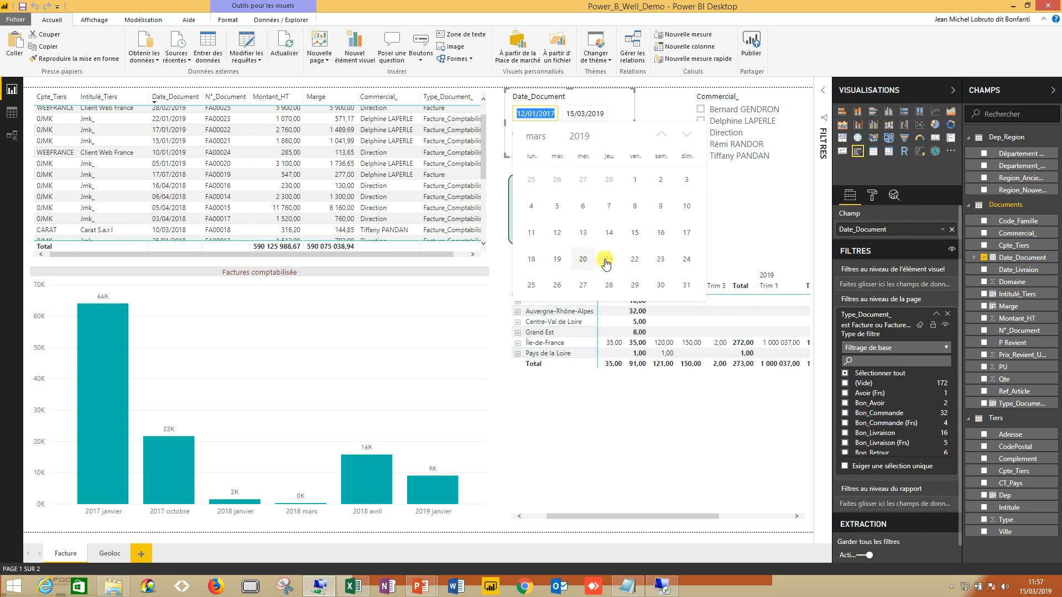
click(637, 234)
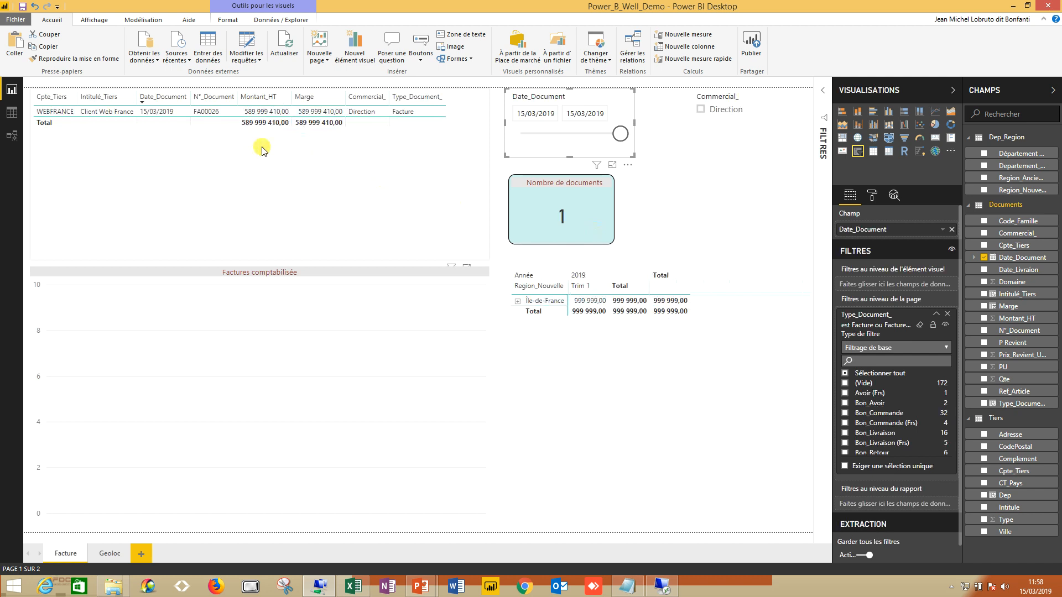
click(616, 98)
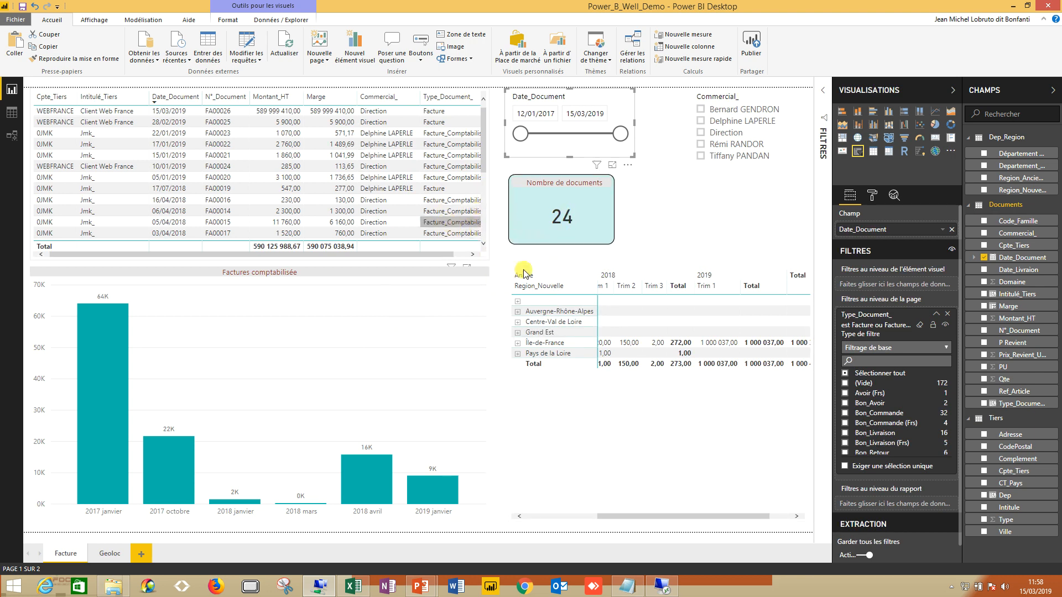
Convert the Nombre de documents card into a map visual, and deselect it
click(569, 279)
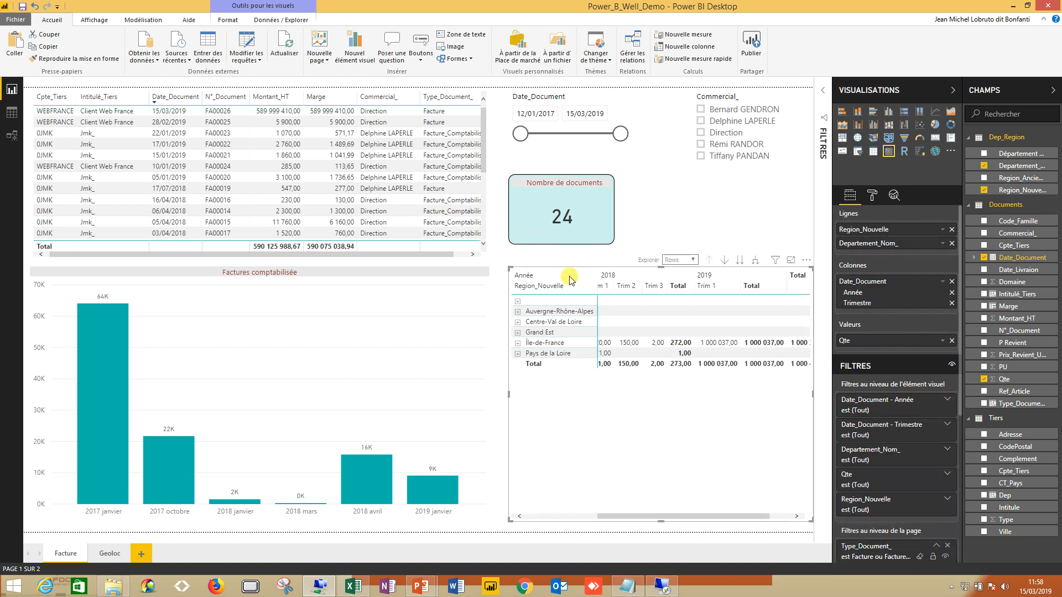
click(528, 204)
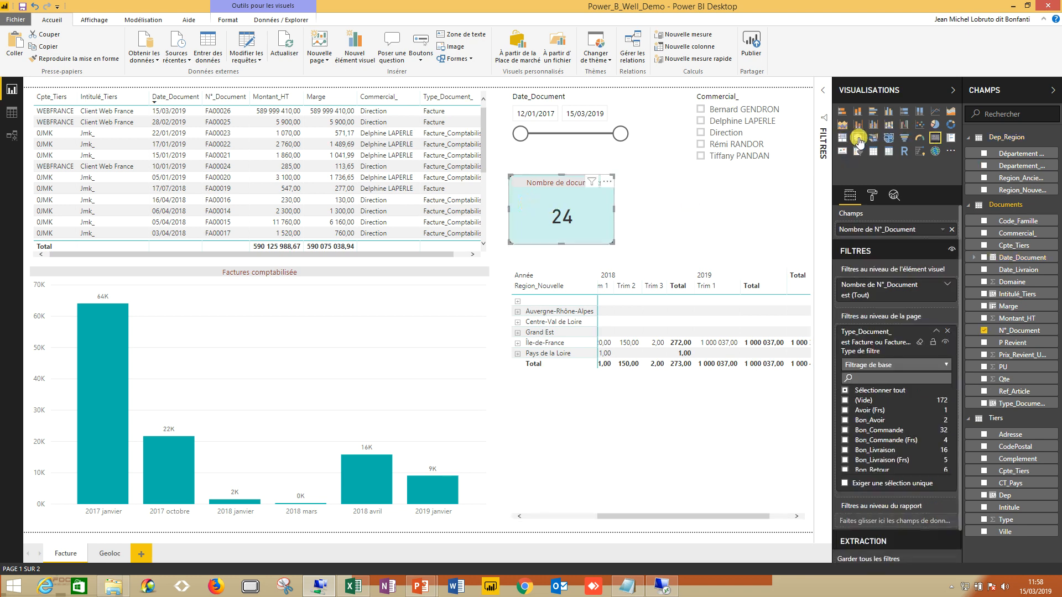
click(858, 140)
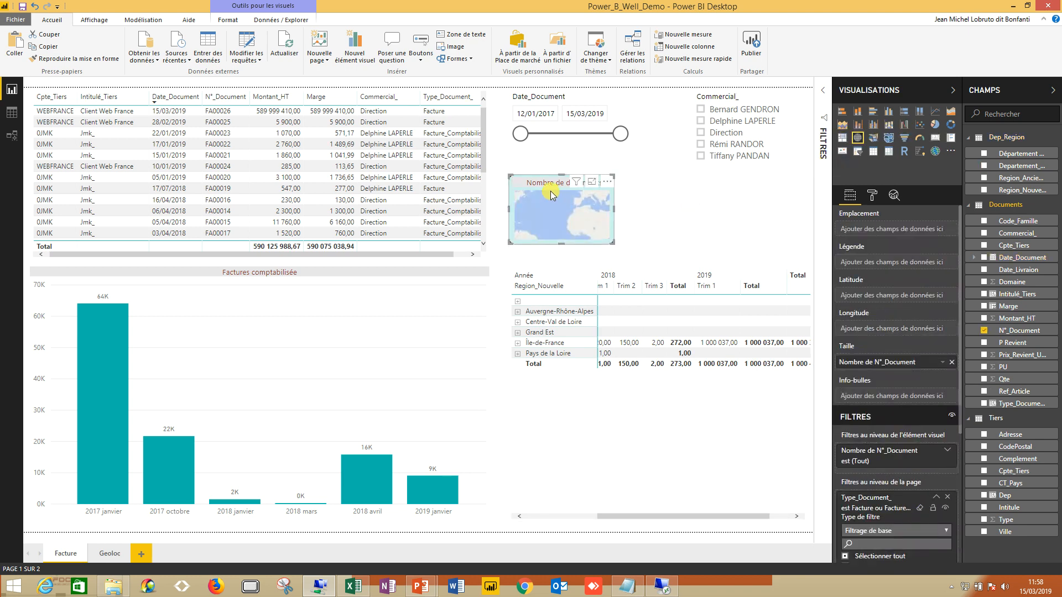
click(721, 230)
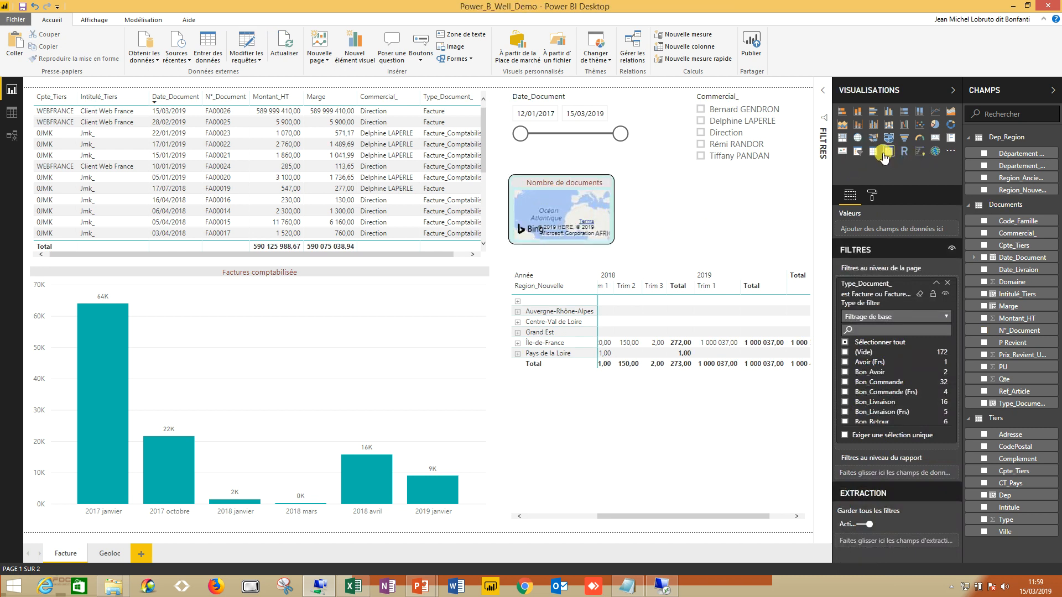
Remove the empty card added over the invoice table, and convert the Nombre de documents map back into a card
click(939, 139)
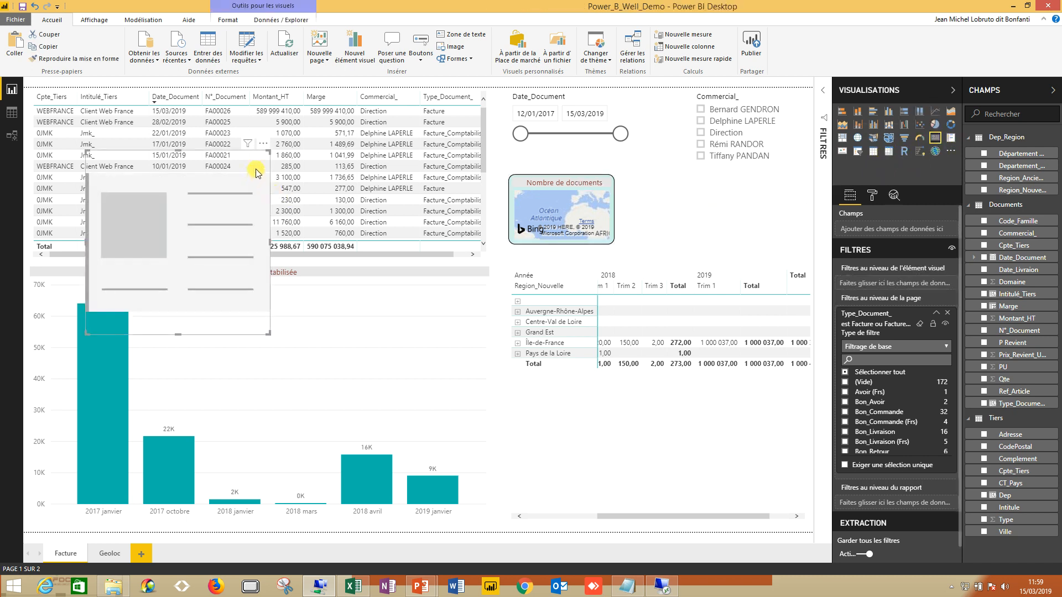
key(Delete)
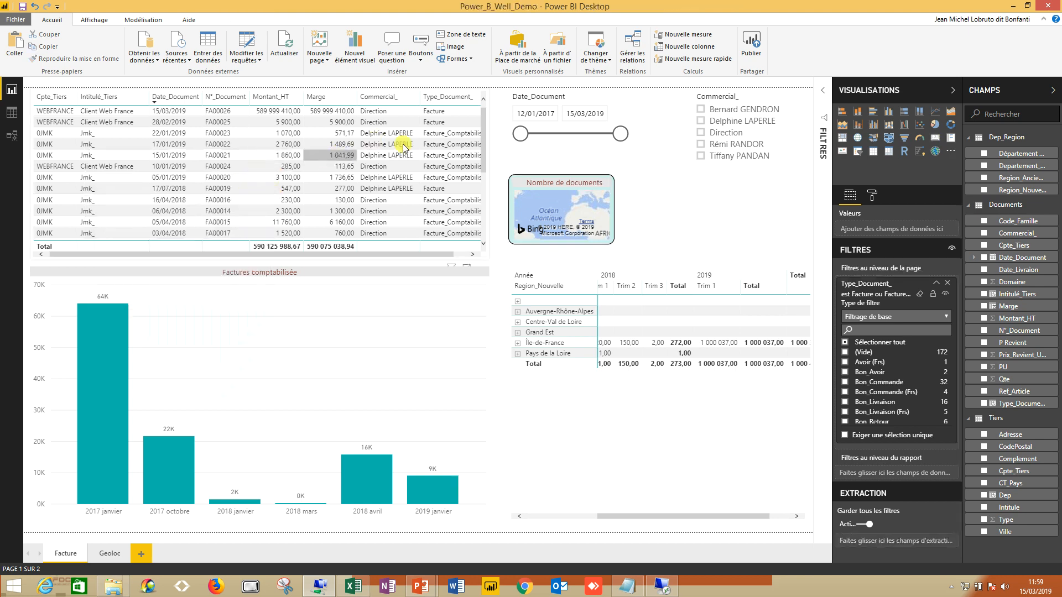
click(513, 180)
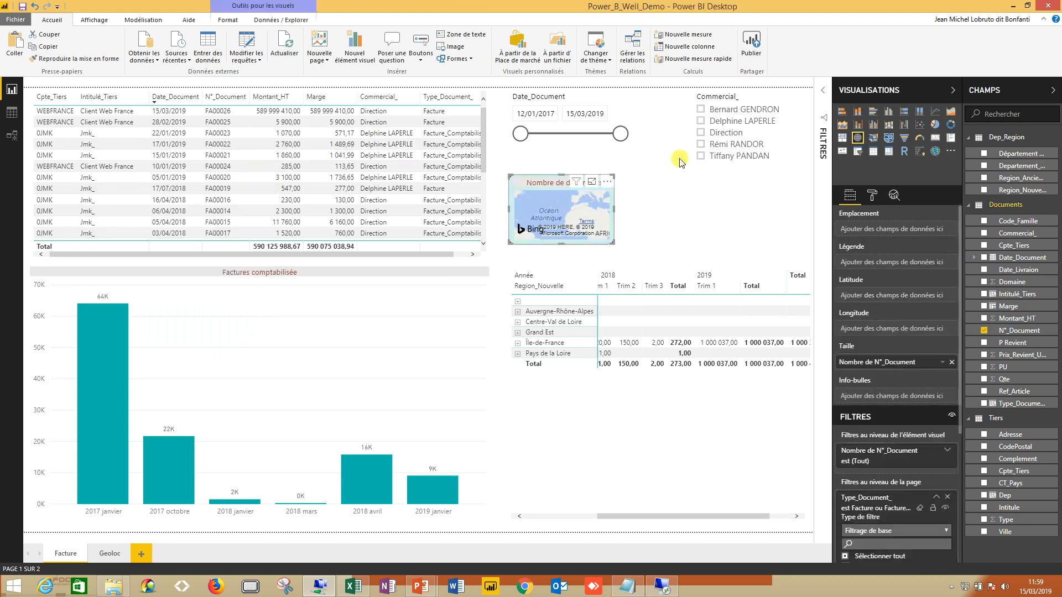
click(935, 140)
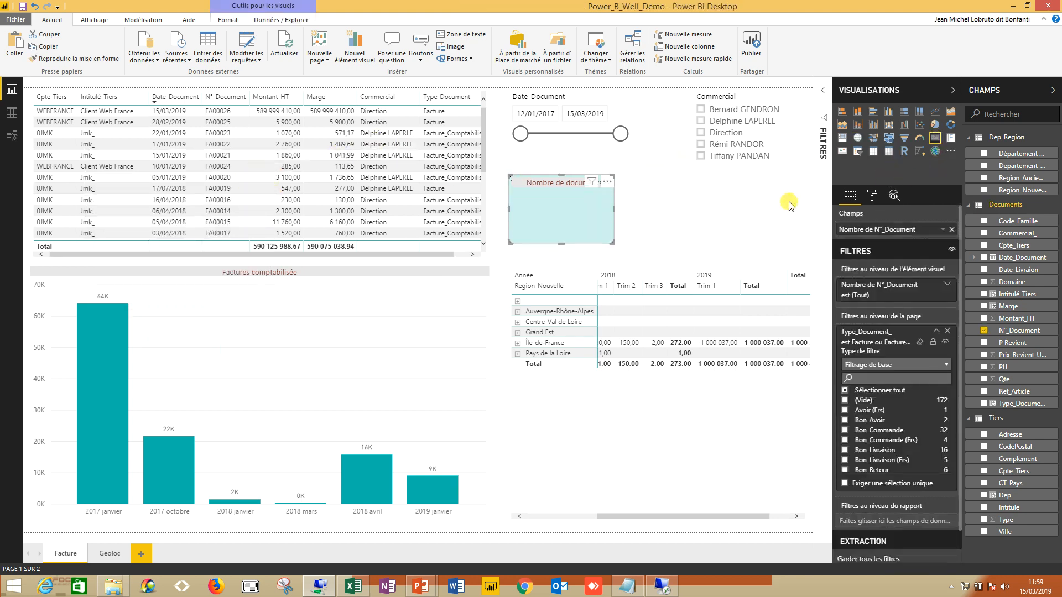
Sort the invoice table by Commercial_ and add the Qte field to it
click(412, 98)
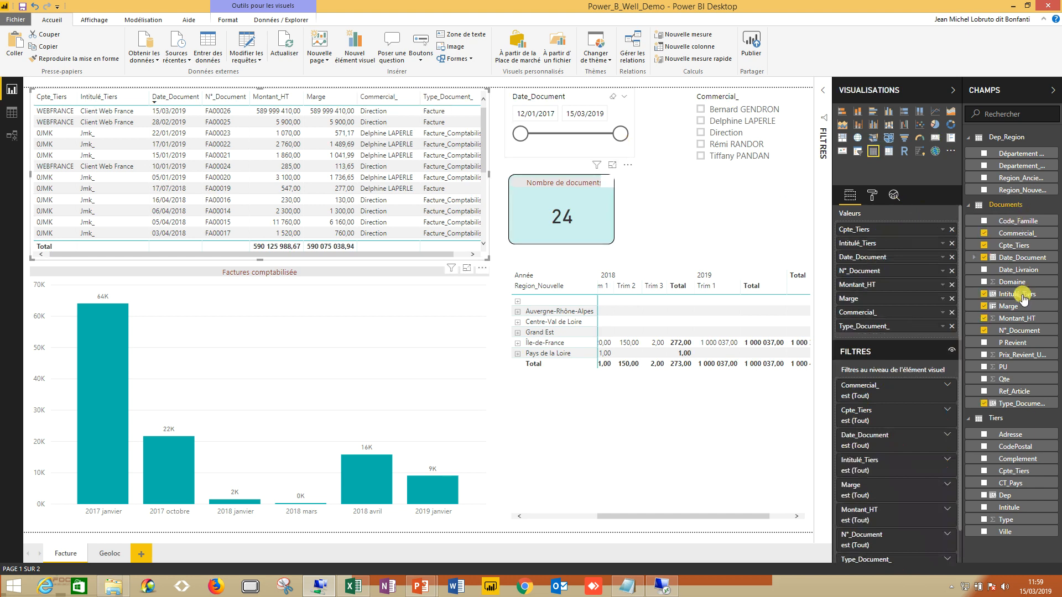
click(984, 380)
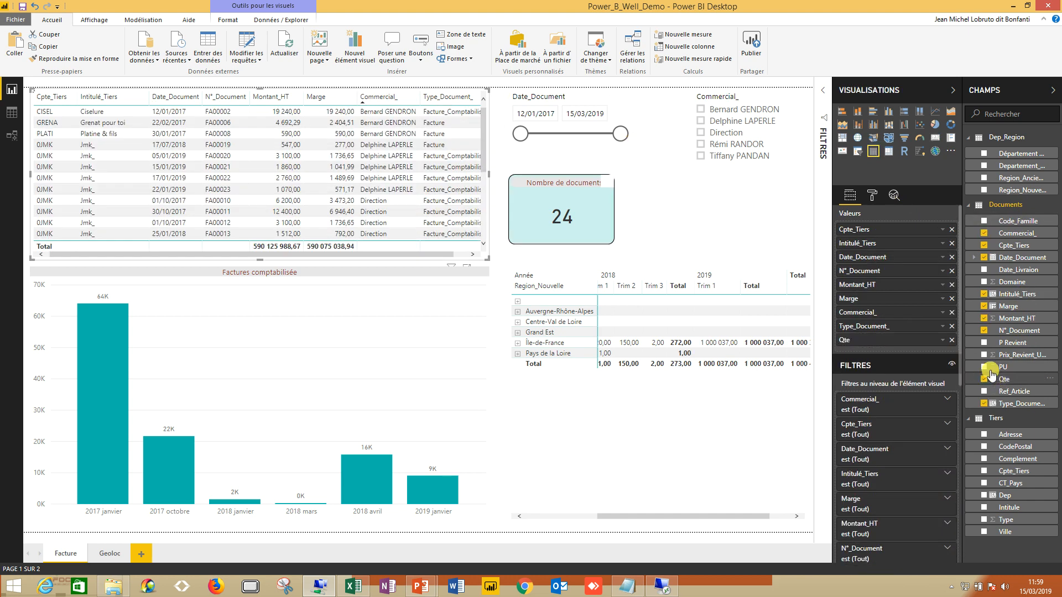
click(983, 233)
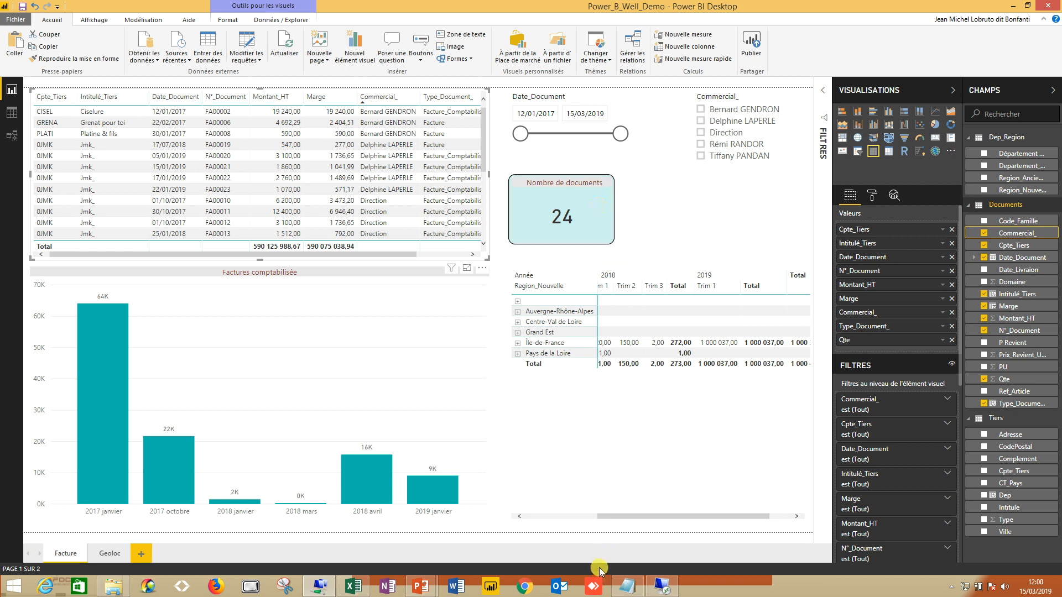
Switch to the running PowerPoint slideshow and advance to the closing thank-you slide
mouse_move(416, 588)
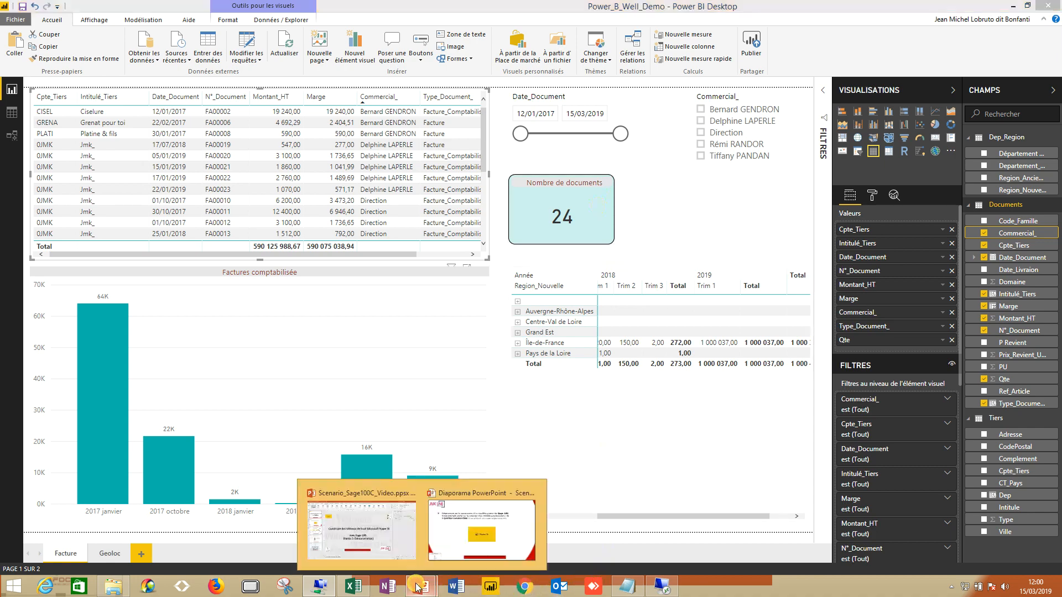
click(451, 555)
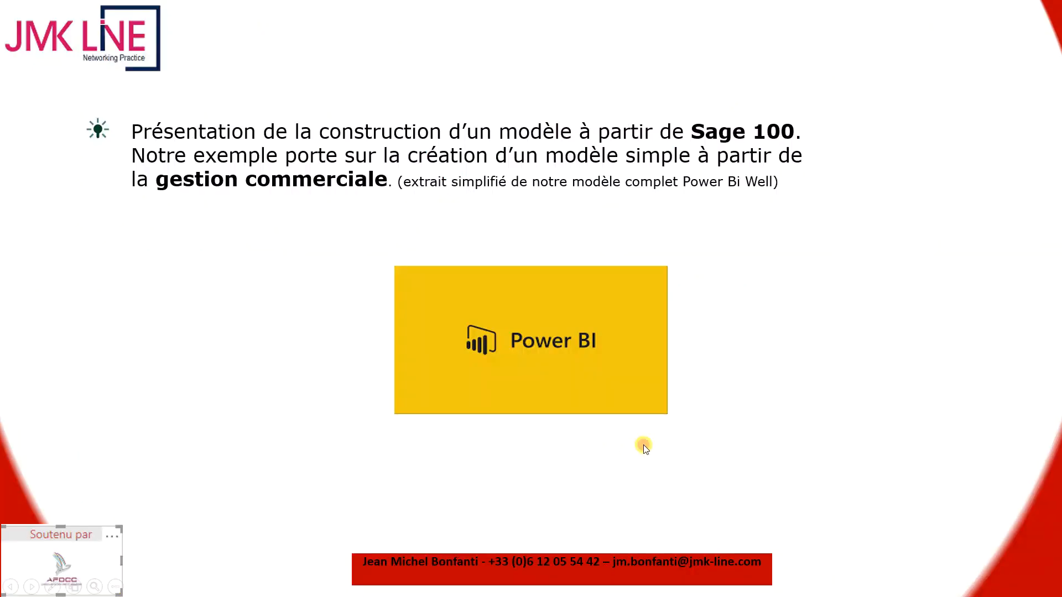
click(643, 445)
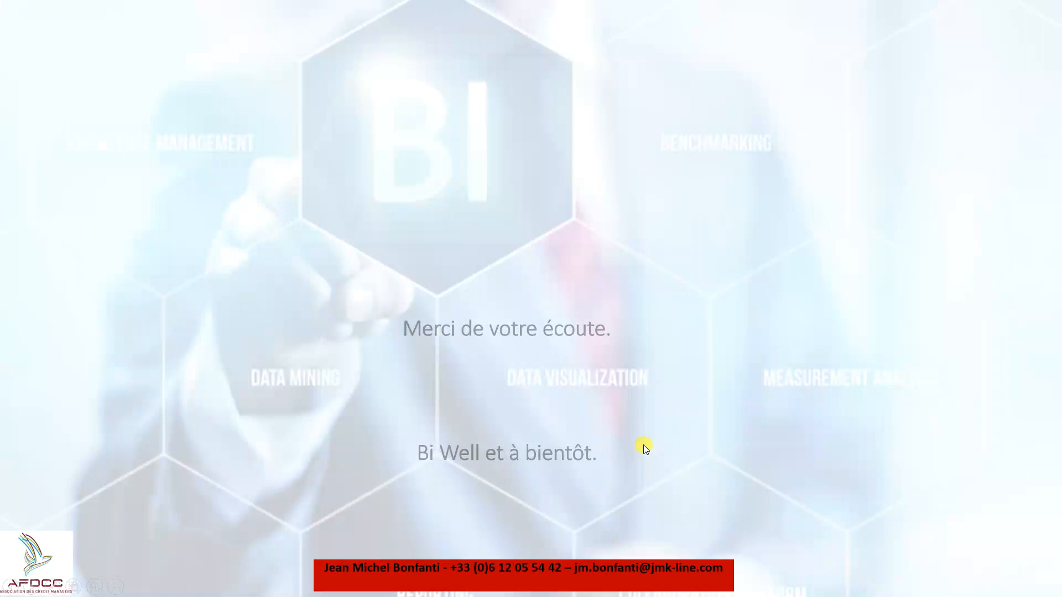